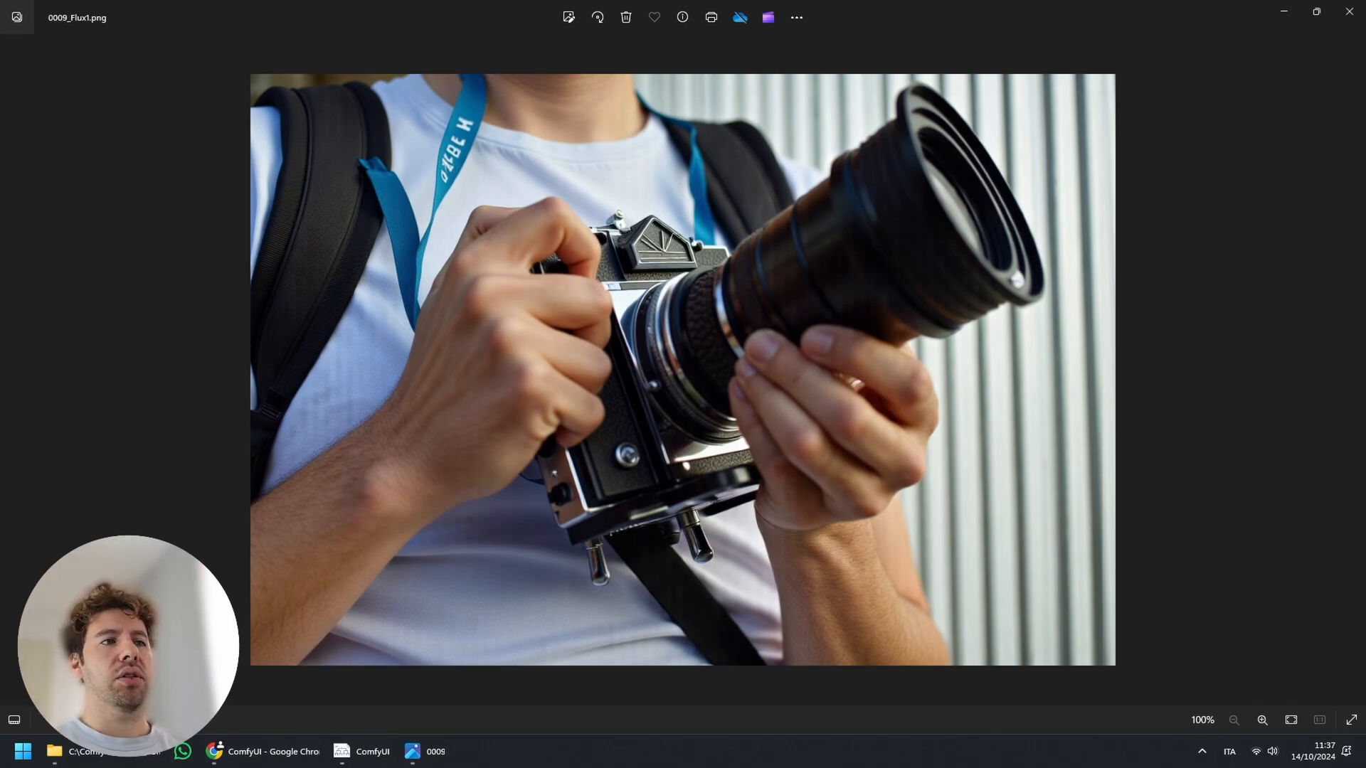
- Shrink the image viewer window and widen the file area to show all generated images in the 2024-10-14 output folder
click(1315, 11)
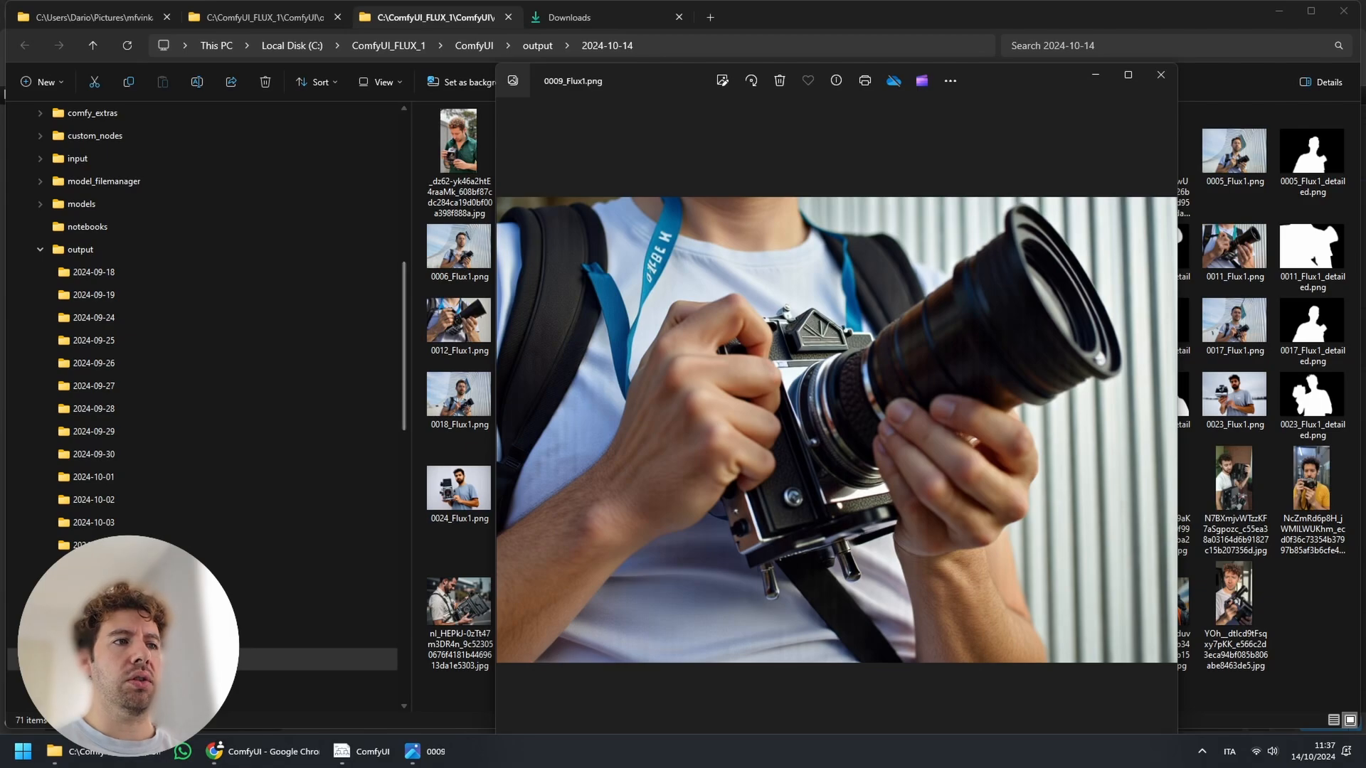
drag(411, 398, 142, 398)
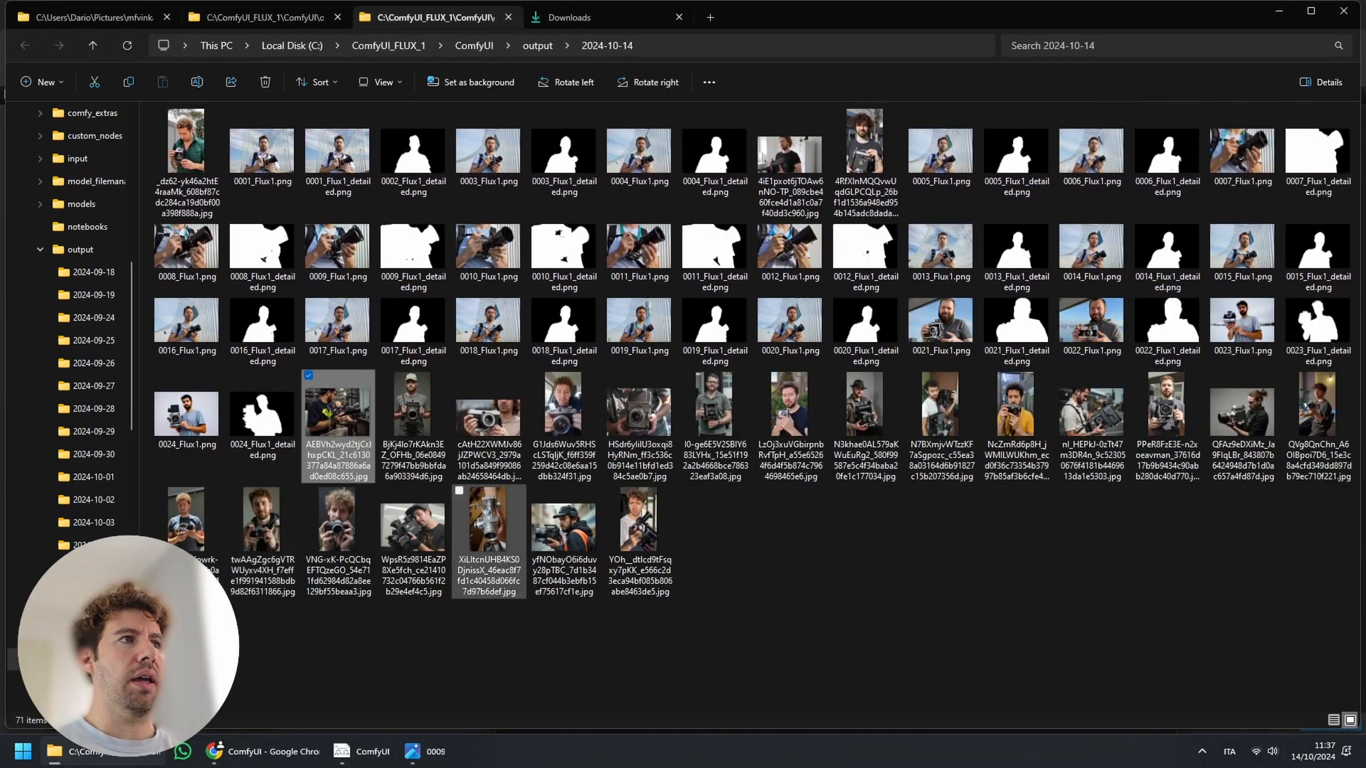
- Open the mfvinkamx pictures folder and look over the whole collection of camera photos
click(94, 17)
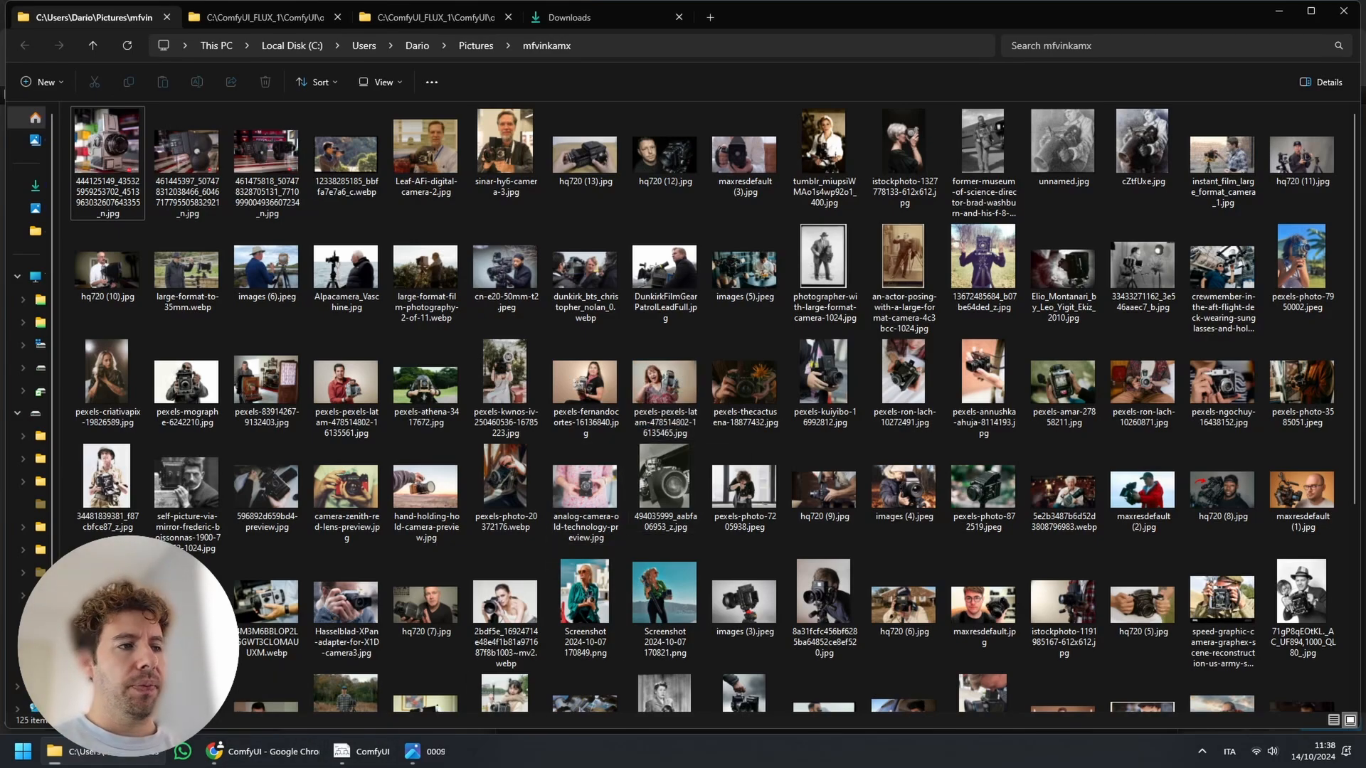
click(263, 751)
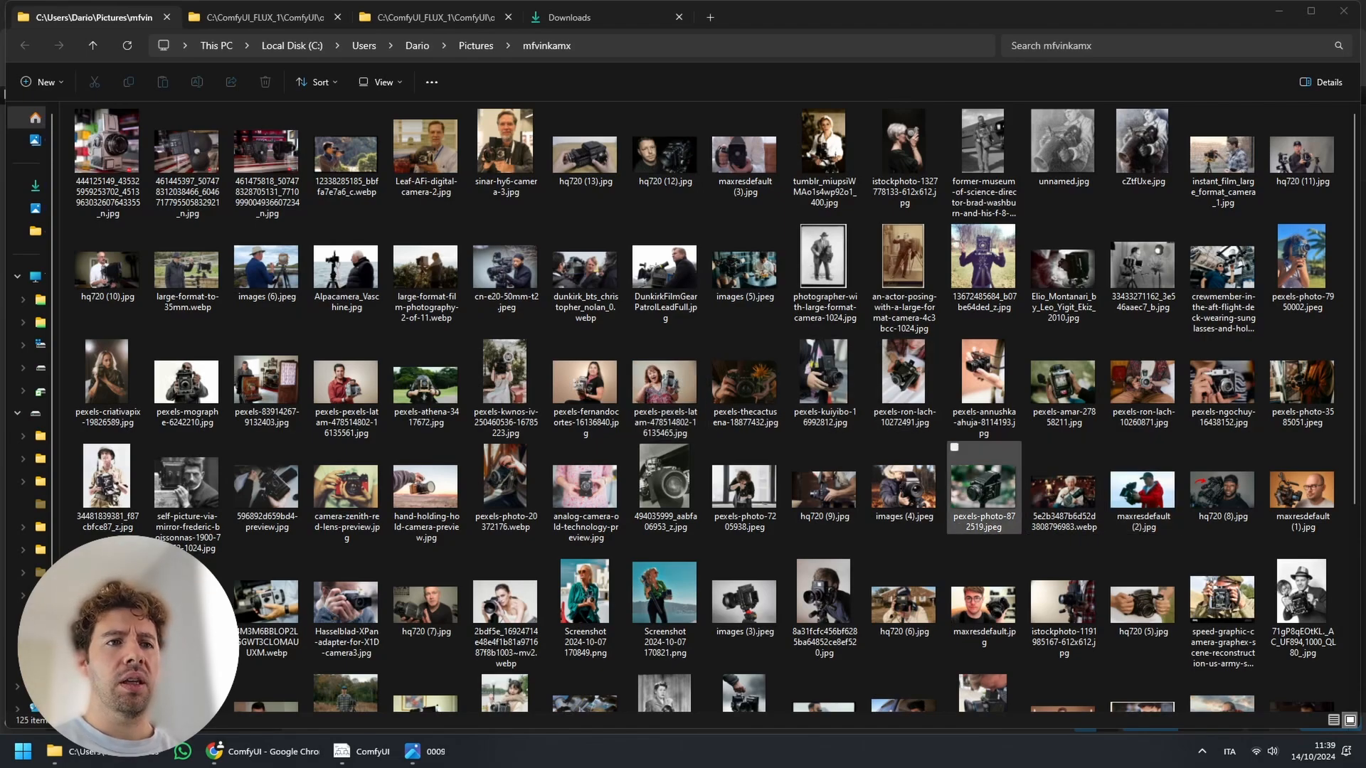
scroll(984, 487, down, 3)
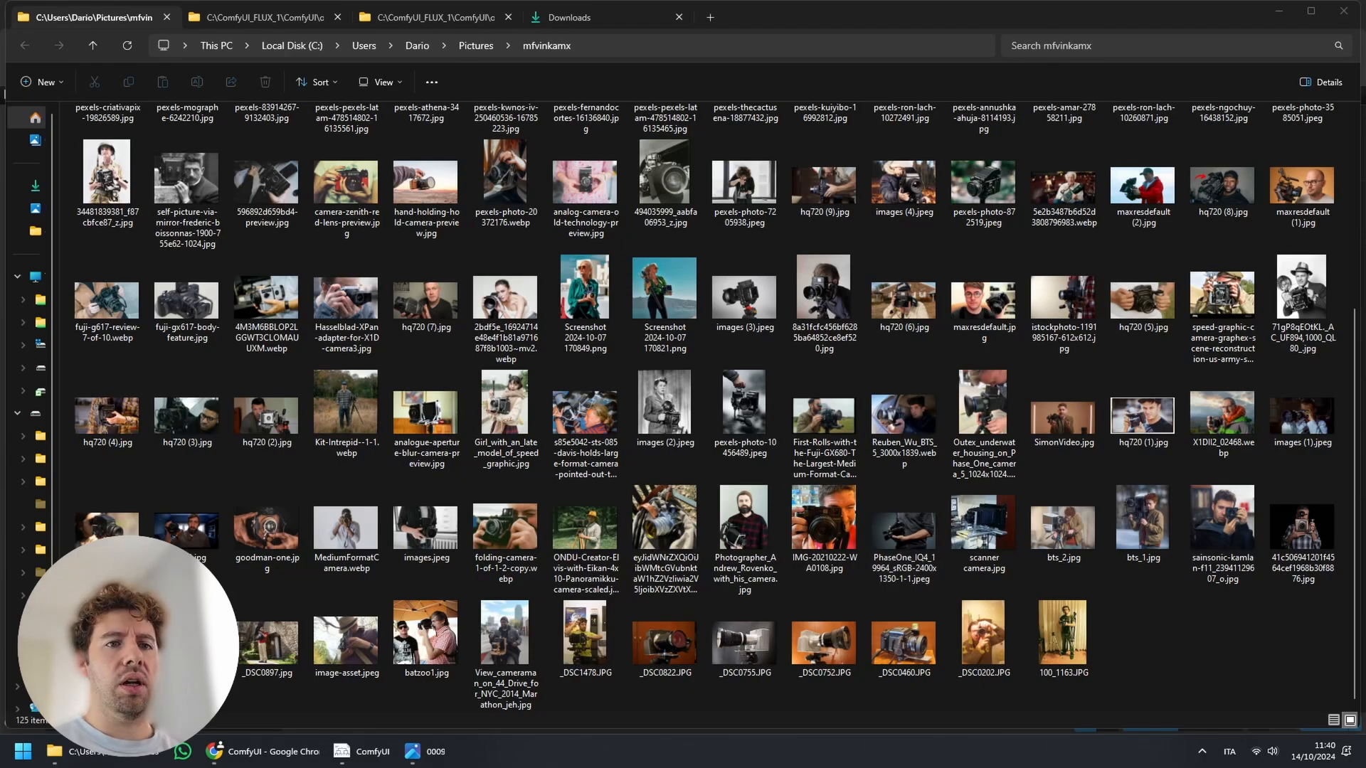
drag(1162, 624, 1128, 646)
scroll(585, 533, up, 3)
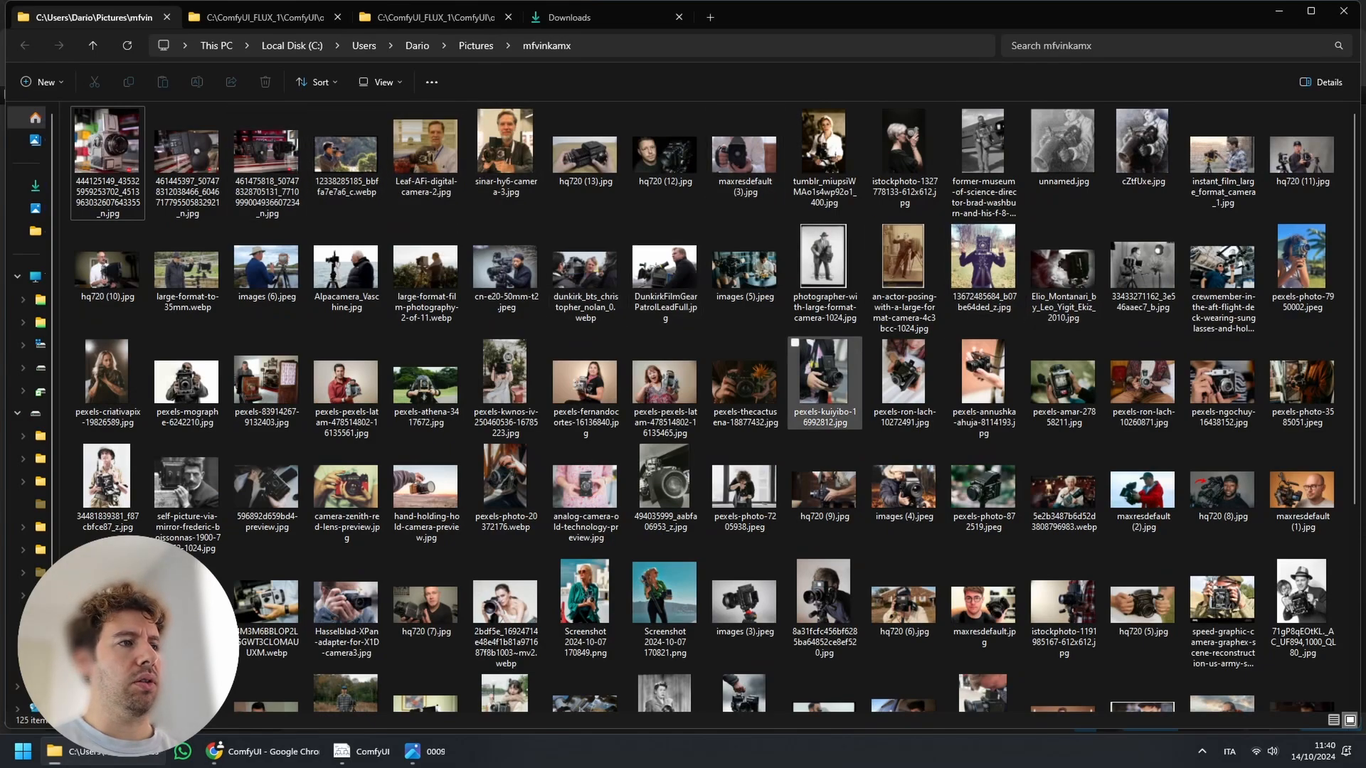
scroll(835, 359, down, 3)
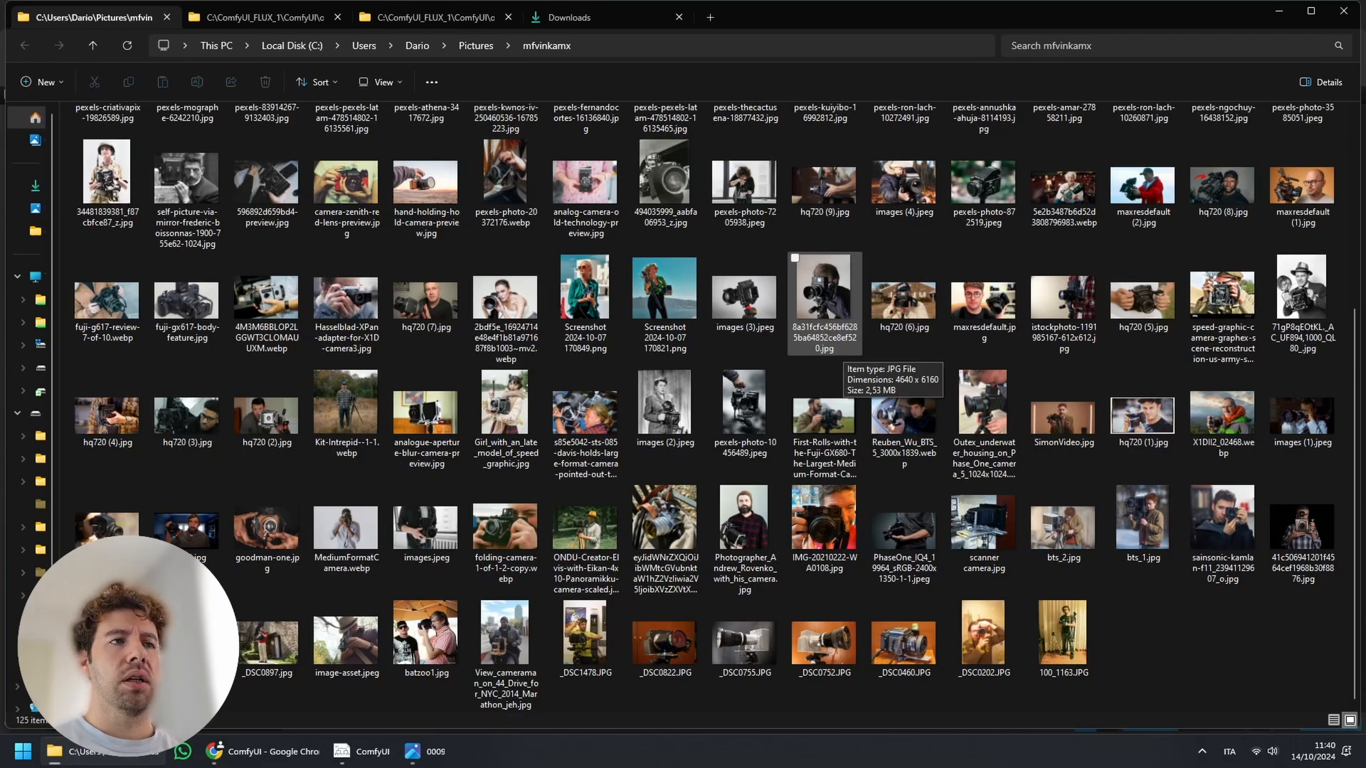
scroll(836, 359, up, 3)
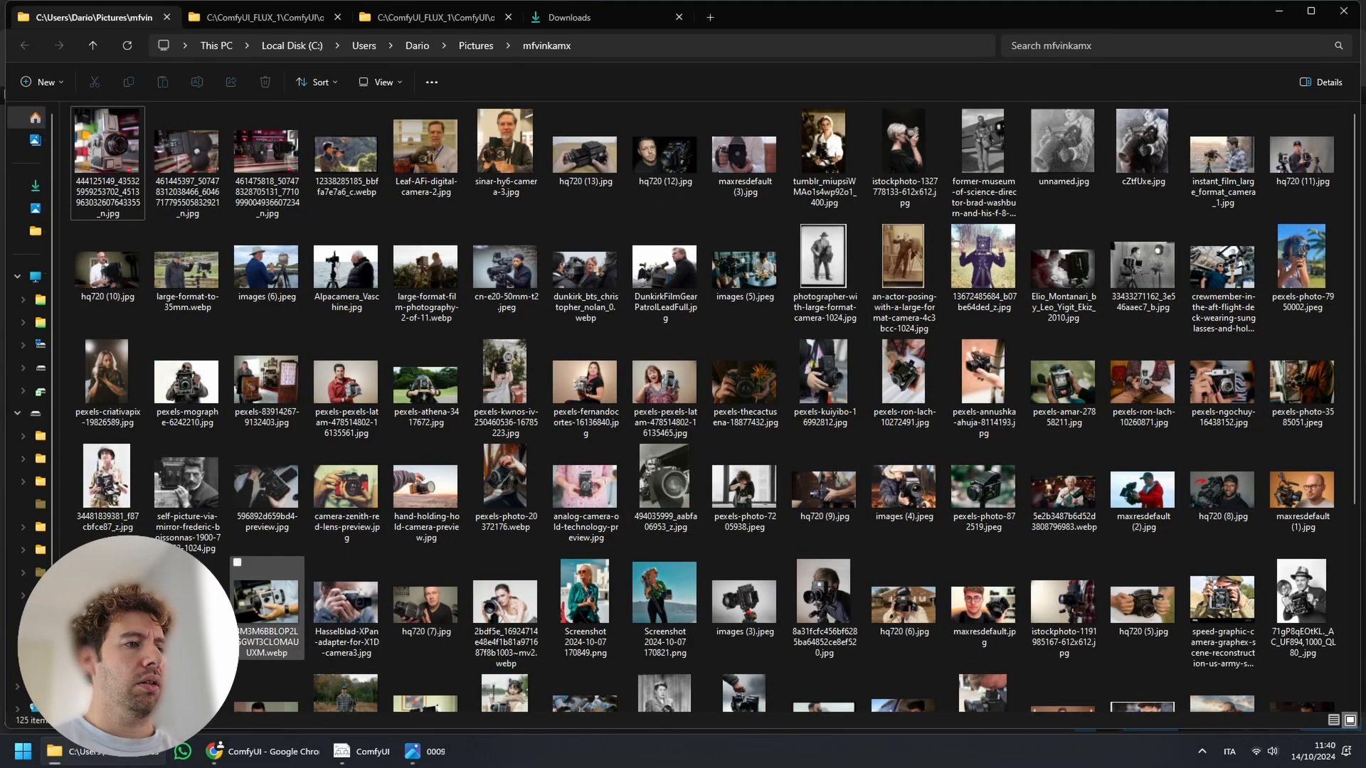
- Switch to Chrome and review the Google Images search "holding medium format camera" and its license filter options
click(262, 751)
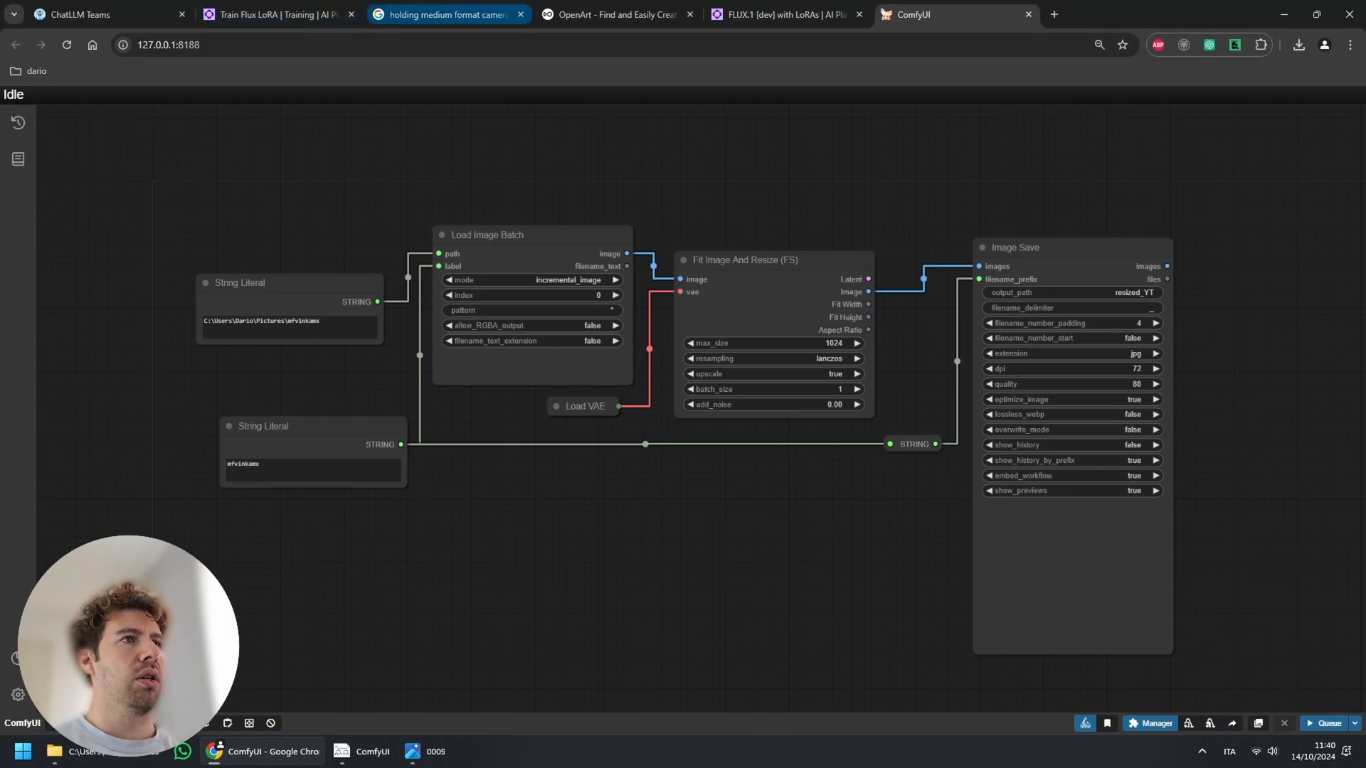
click(441, 15)
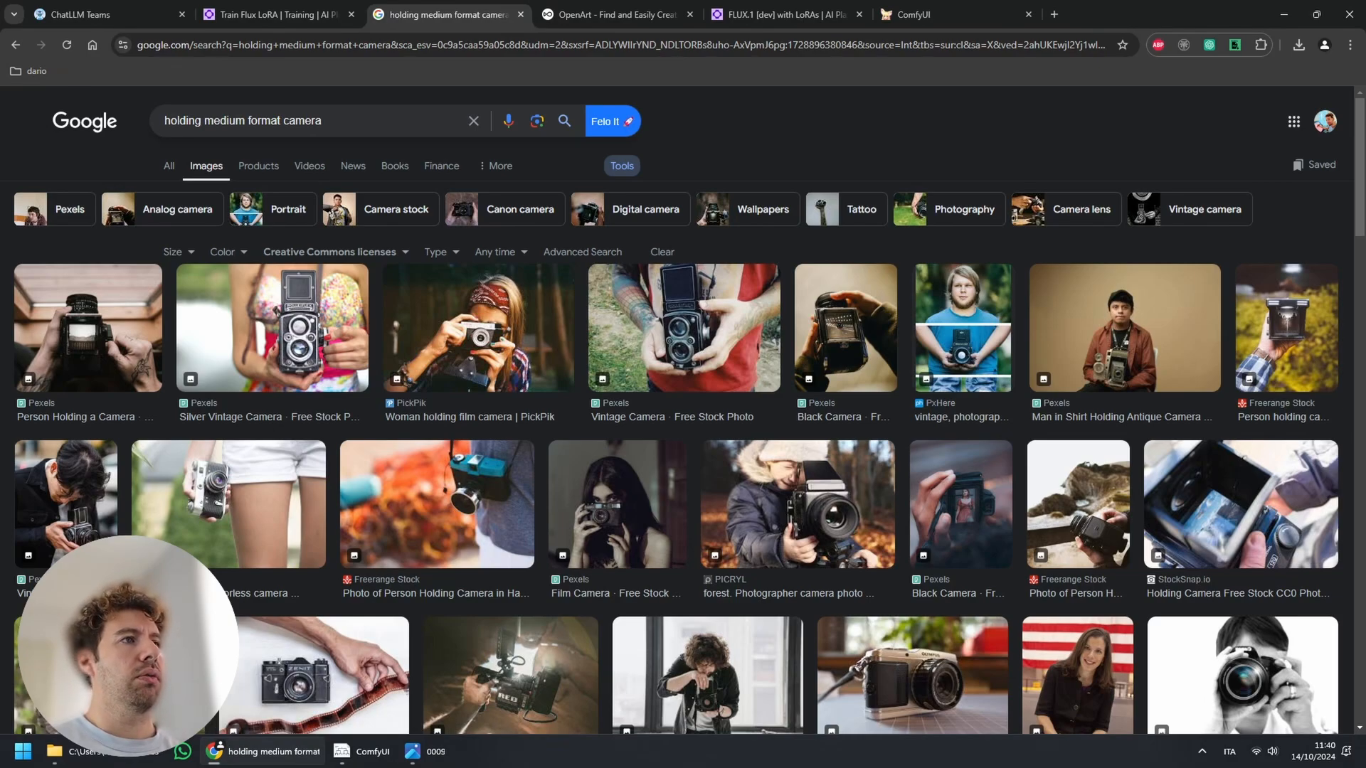
drag(171, 121, 325, 122)
click(324, 122)
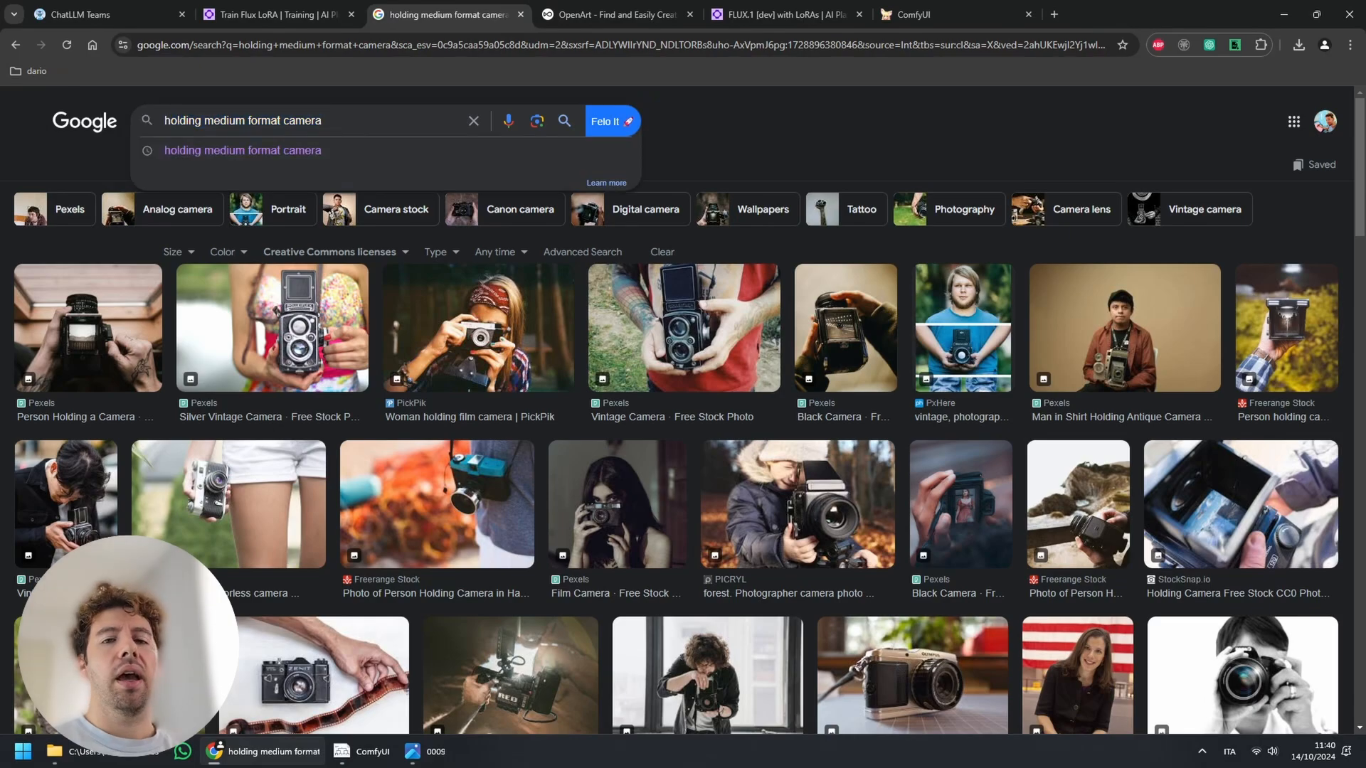
key(Escape)
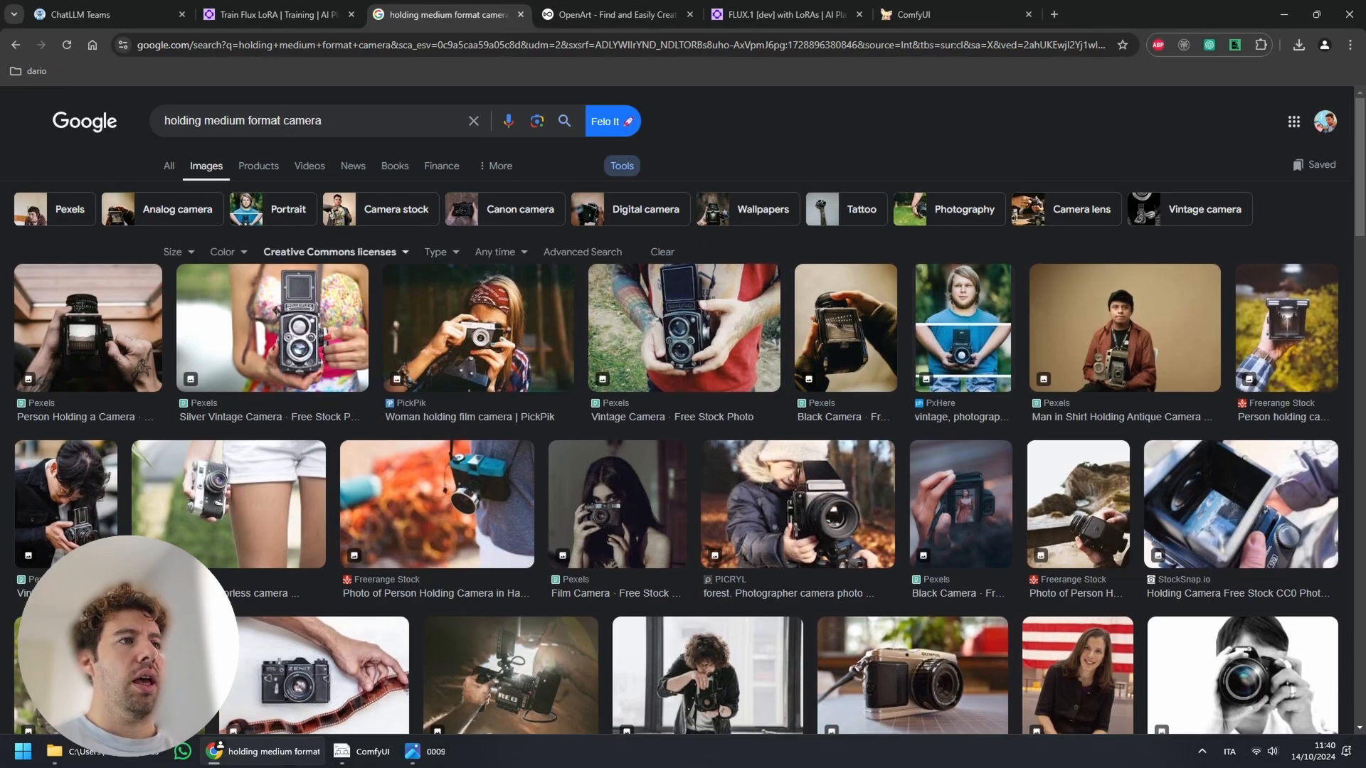
click(333, 252)
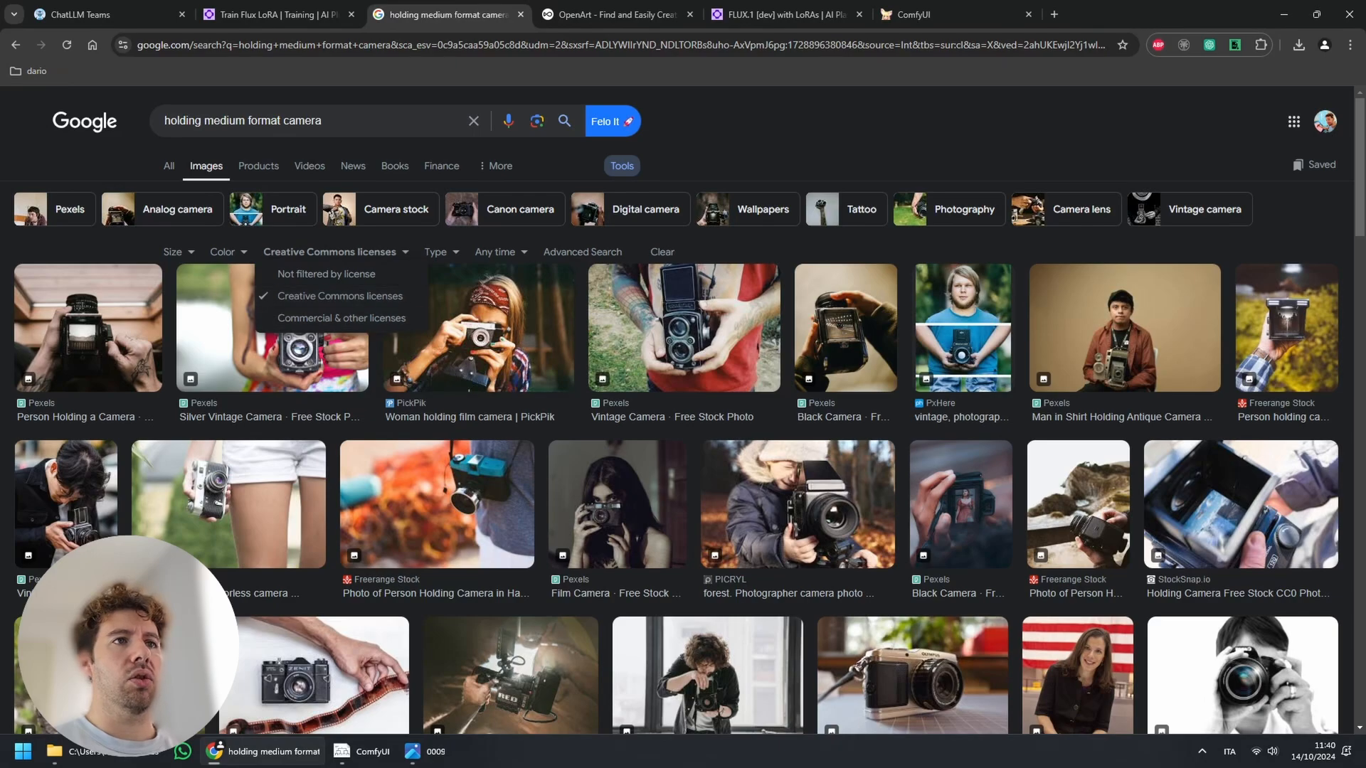
key(Escape)
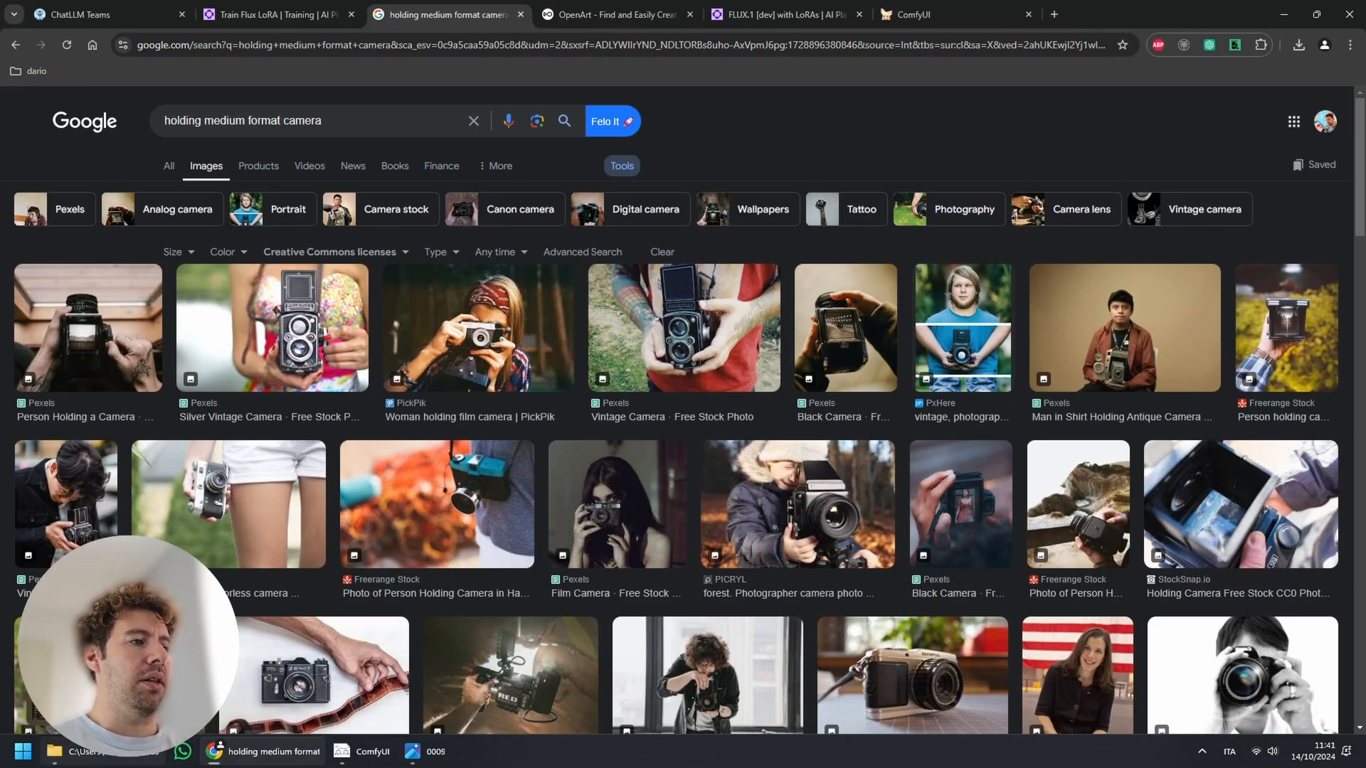
- Return to the mfvinkamx folder in File Explorer and examine its photos one by one, starting from the first image
key(alt+Tab)
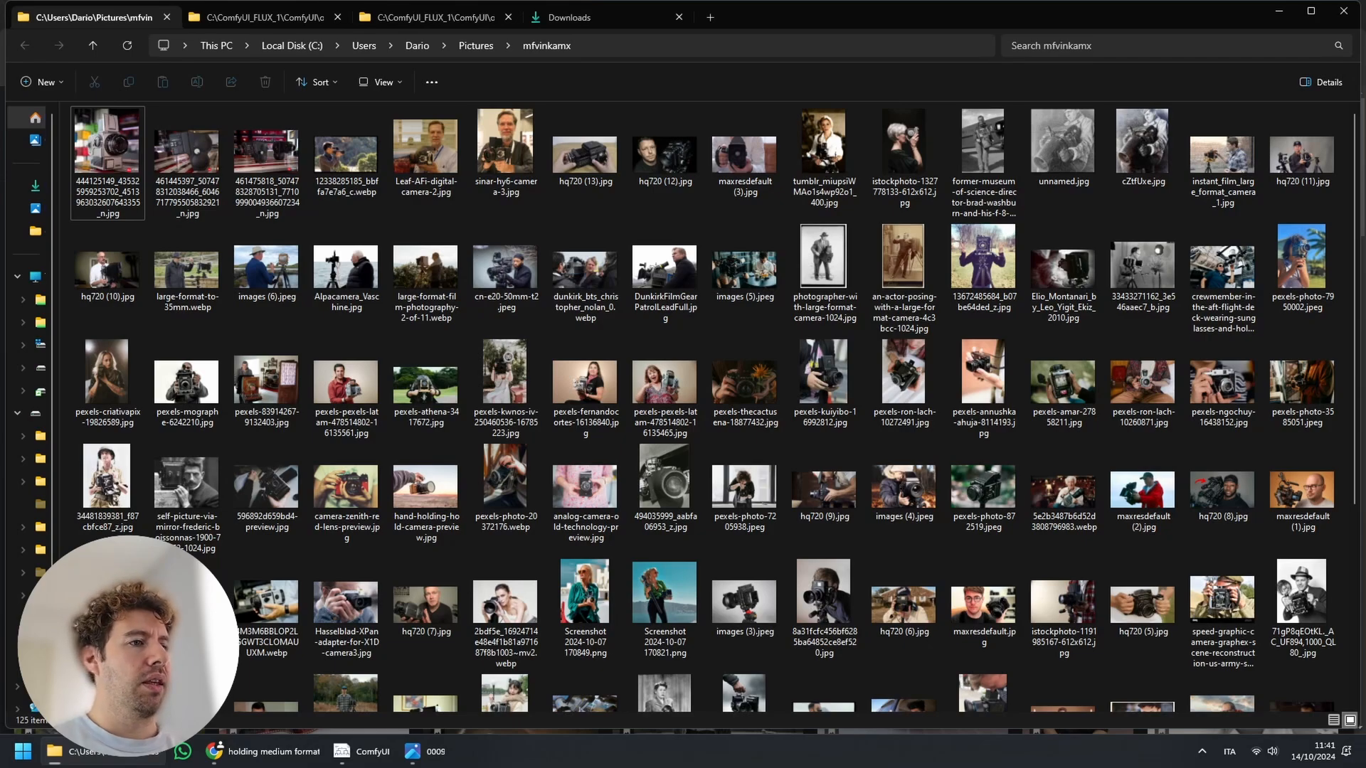
scroll(569, 384, down, 3)
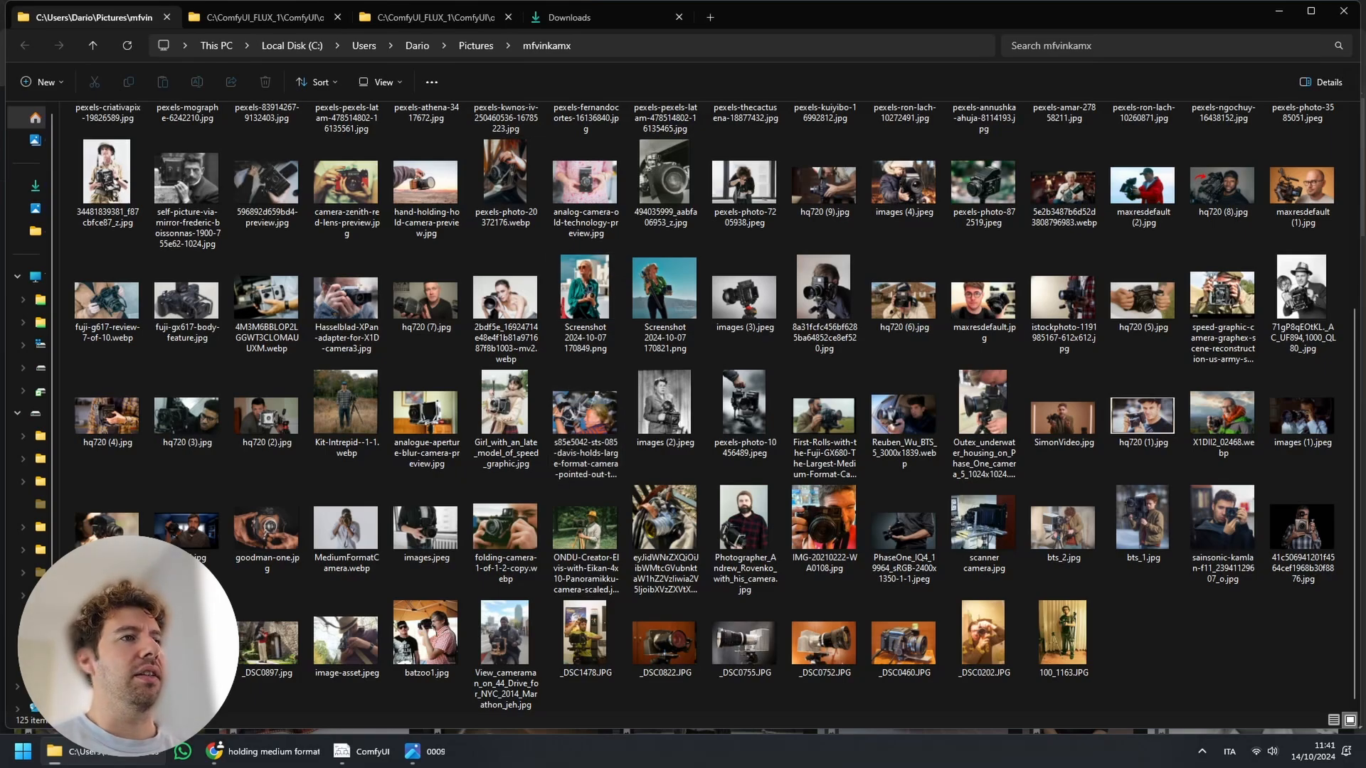
scroll(562, 384, up, 3)
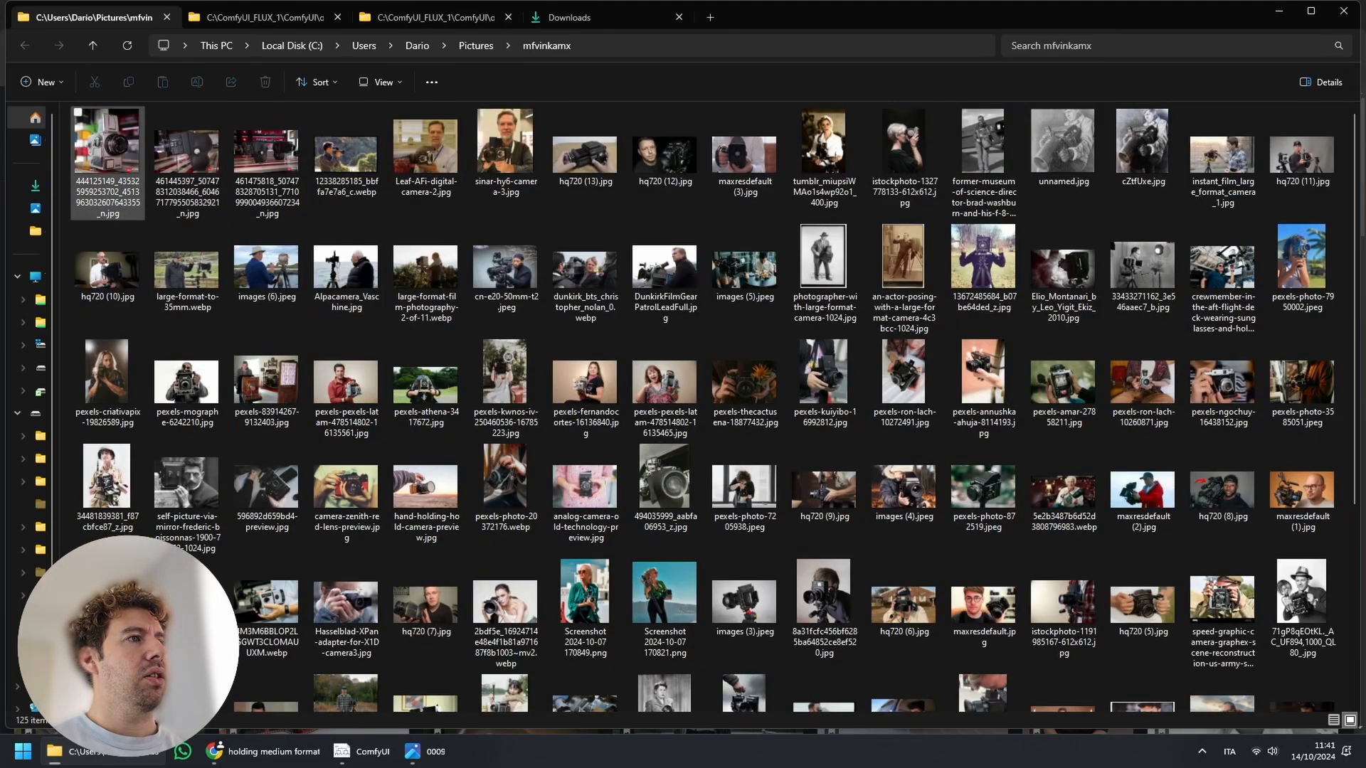
double_click(107, 153)
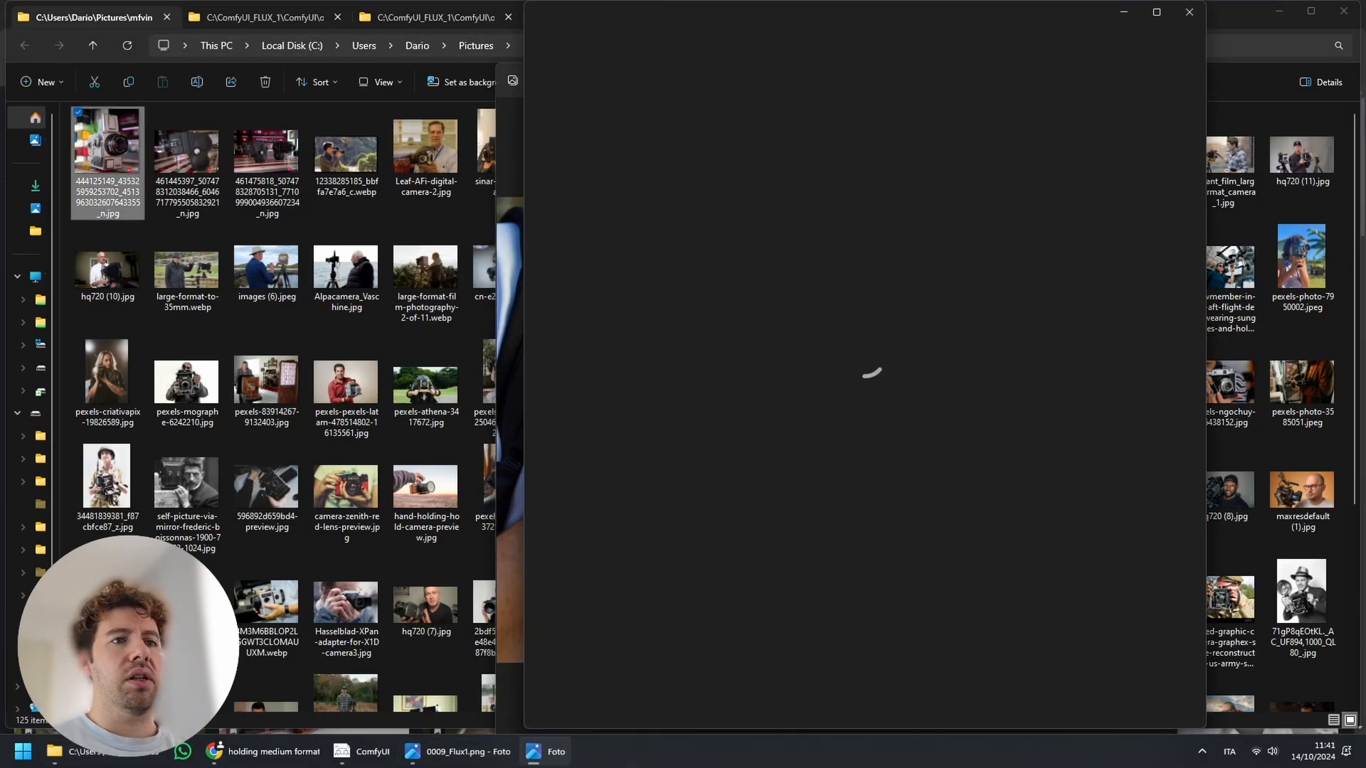
key(Right)
key(Right)
key(Right)
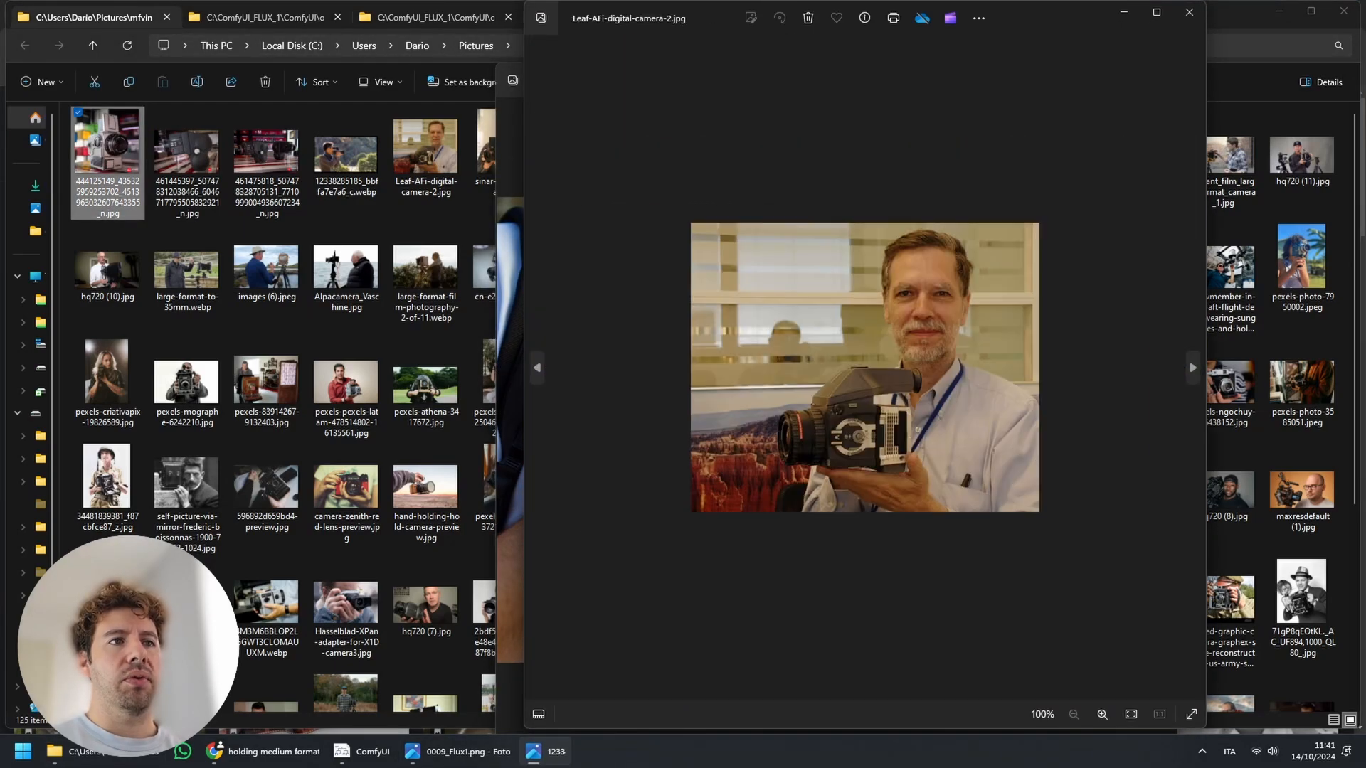
key(Right)
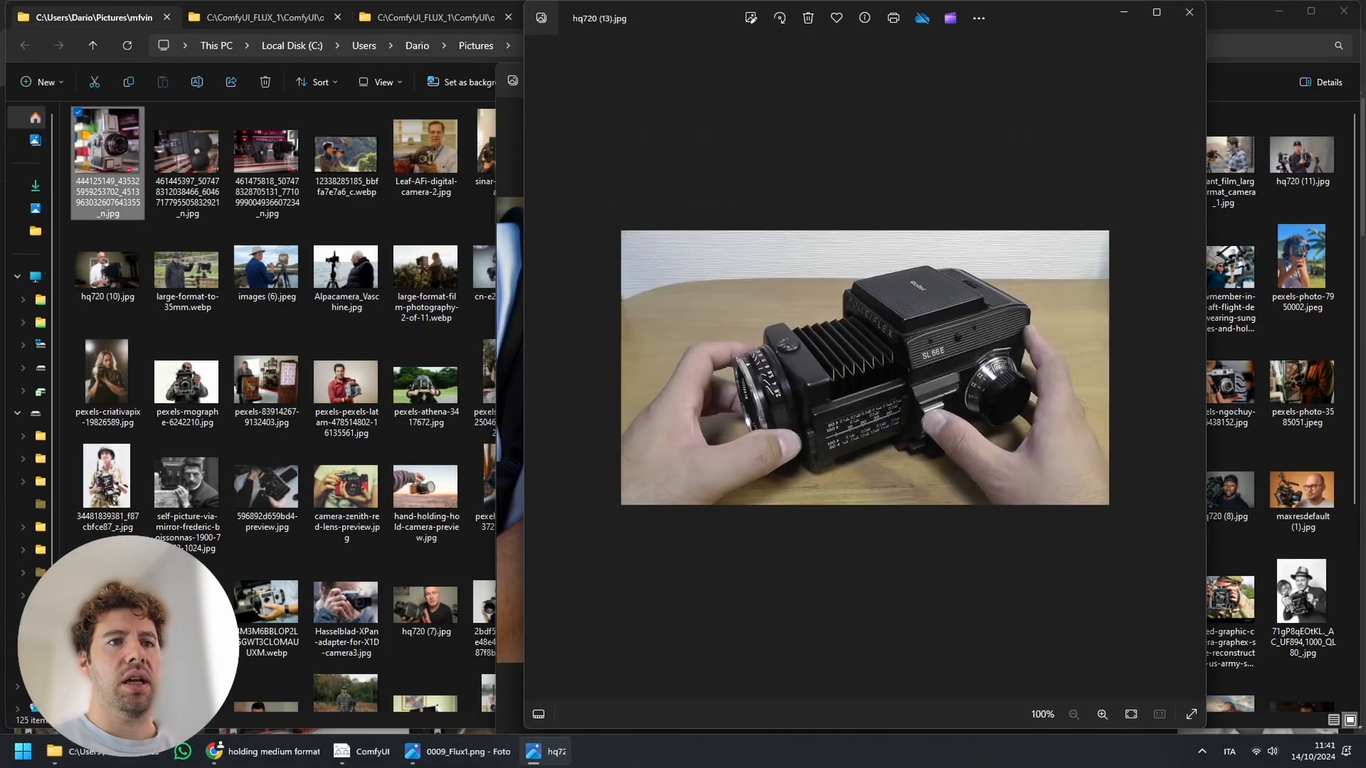
key(Right)
key(Right)
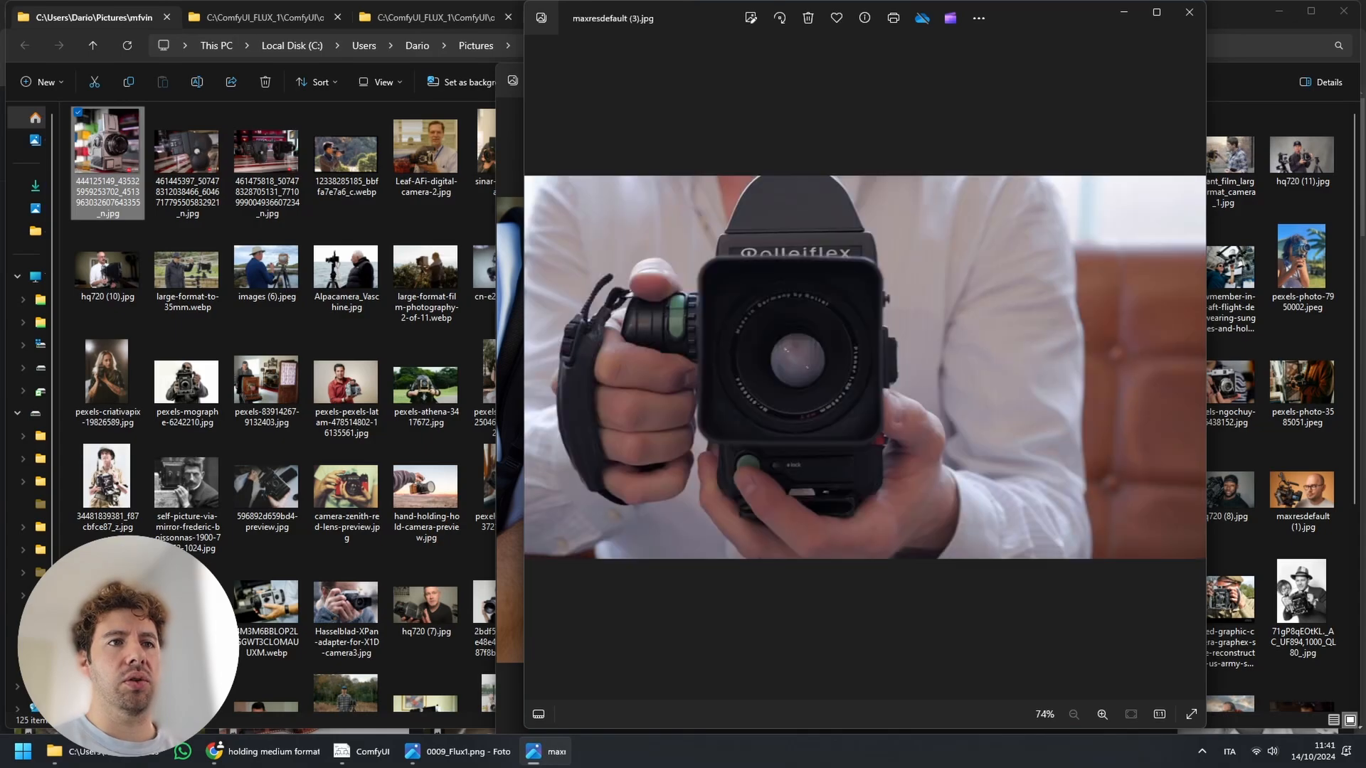
key(Right)
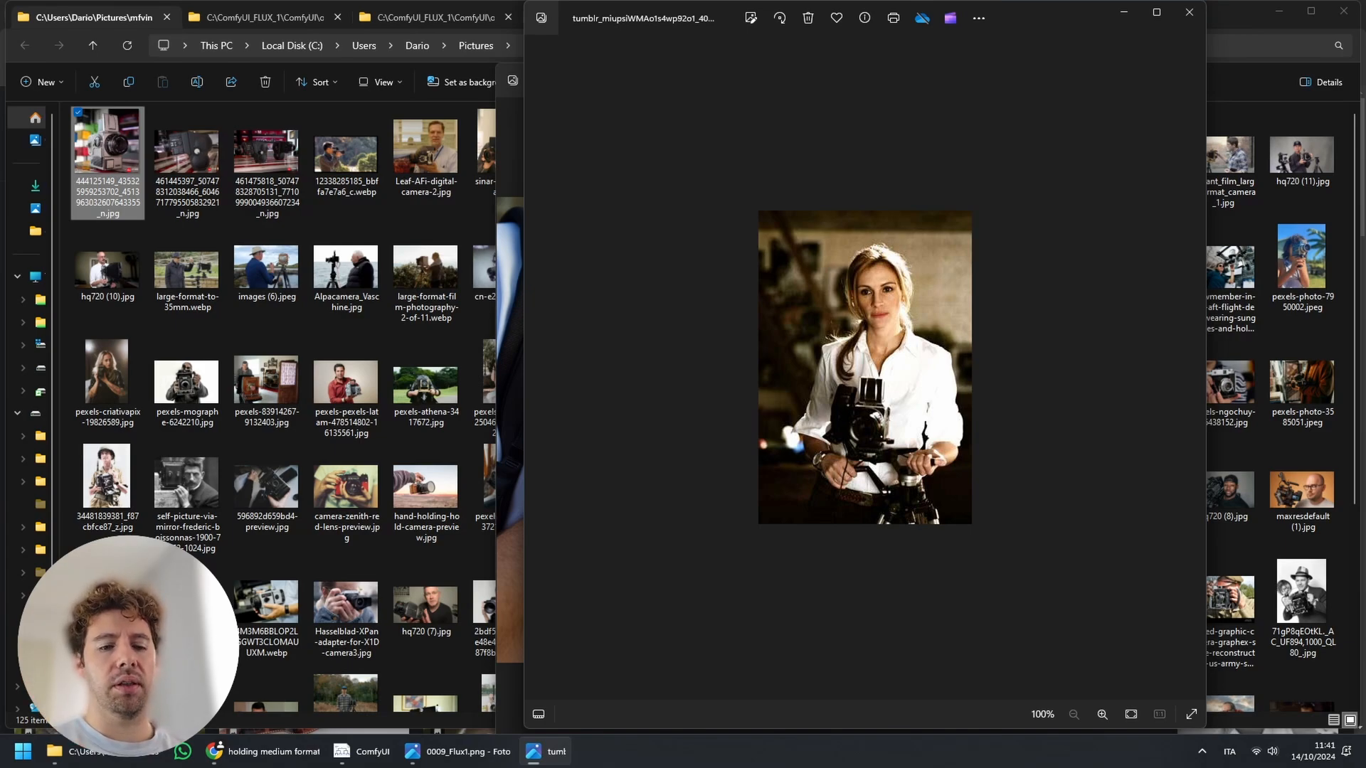
key(Right)
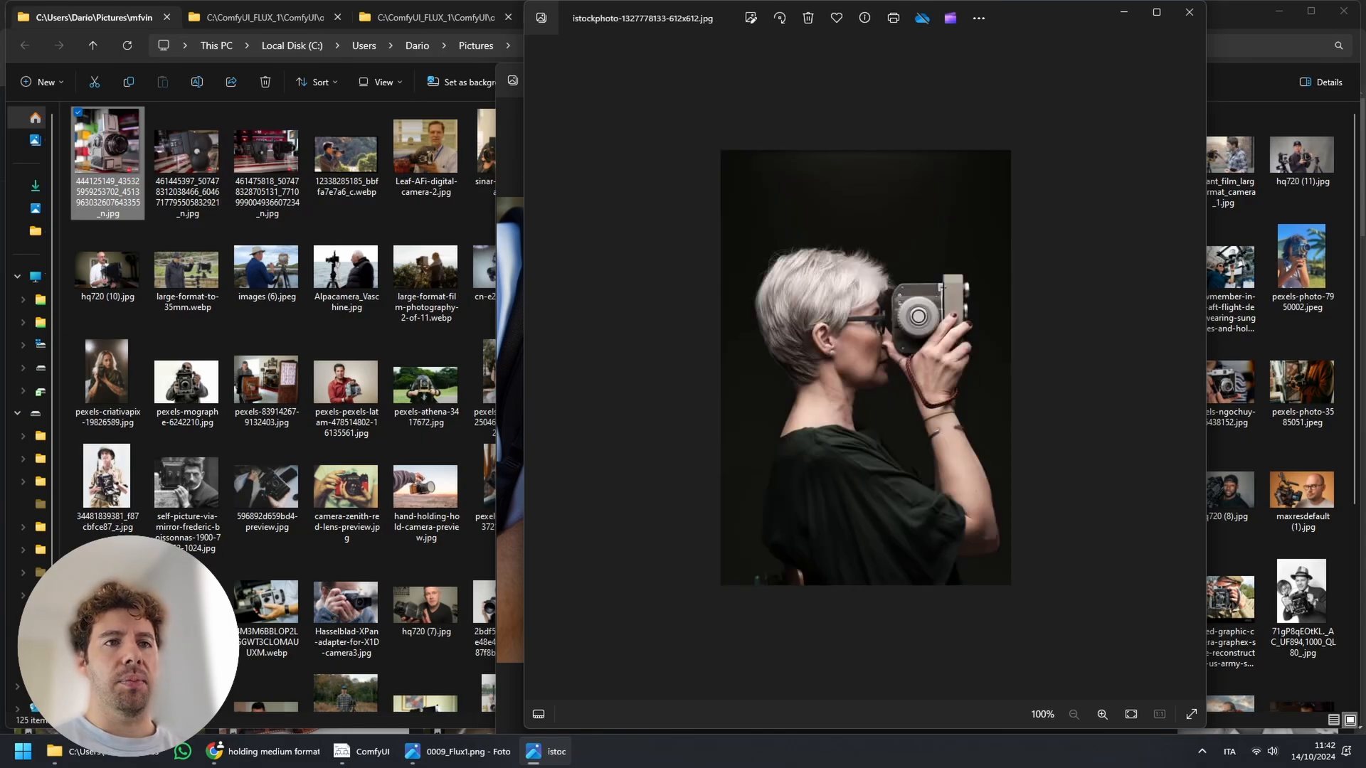
key(Right)
key(Right)
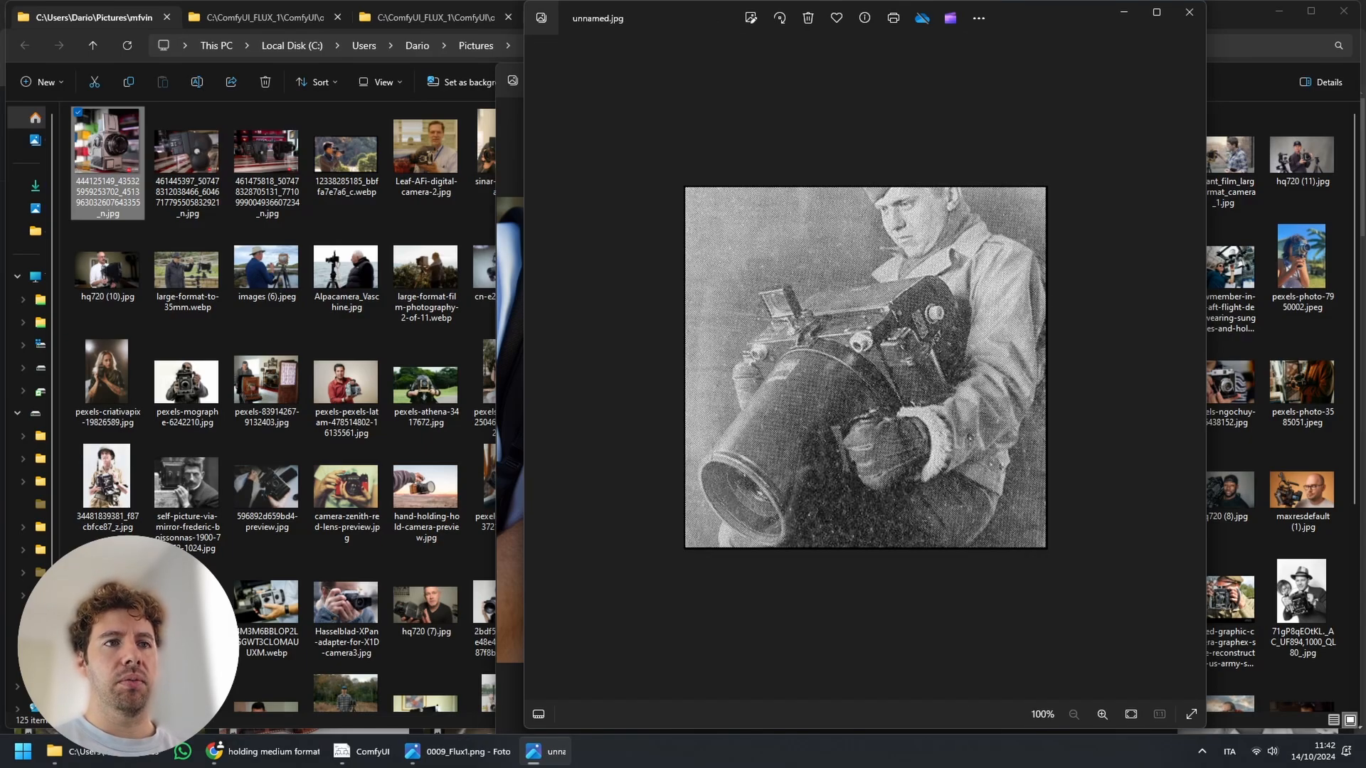
key(Right)
key(Right)
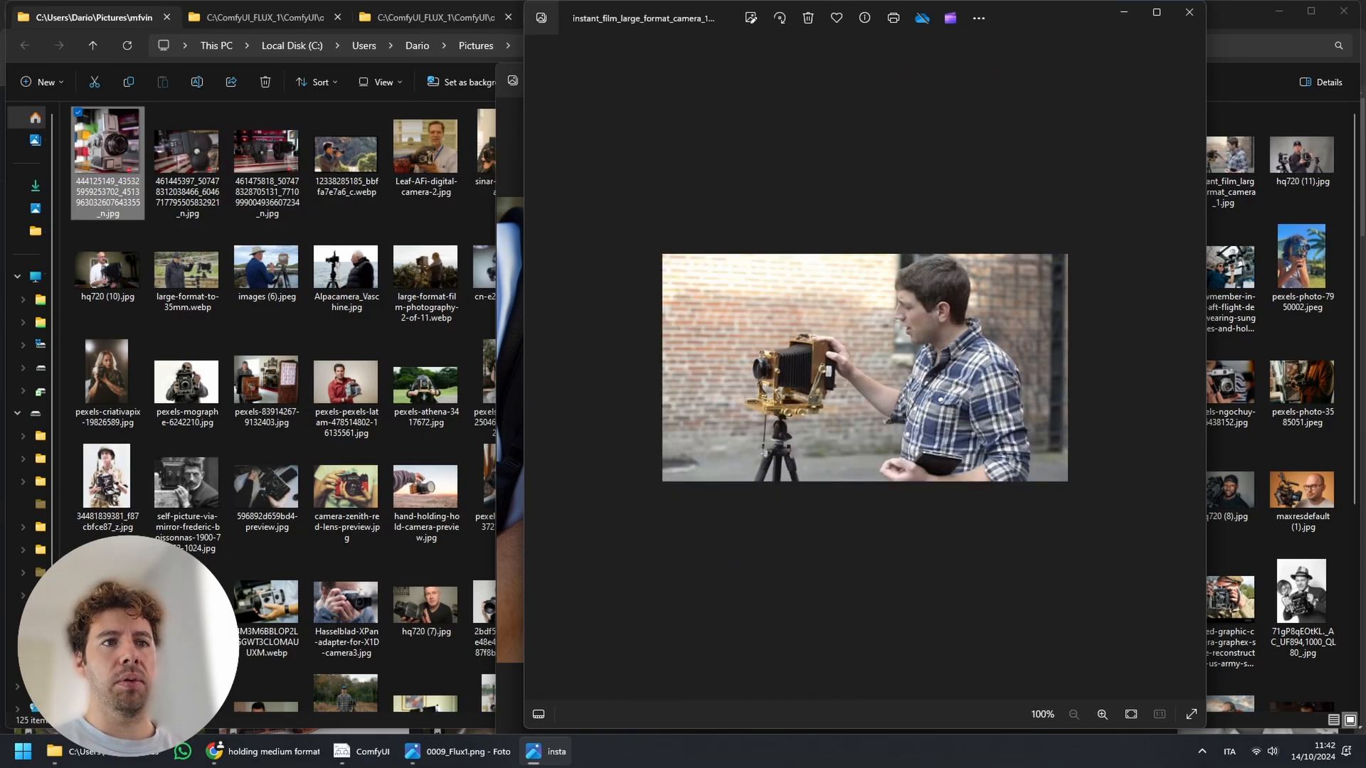
key(Right)
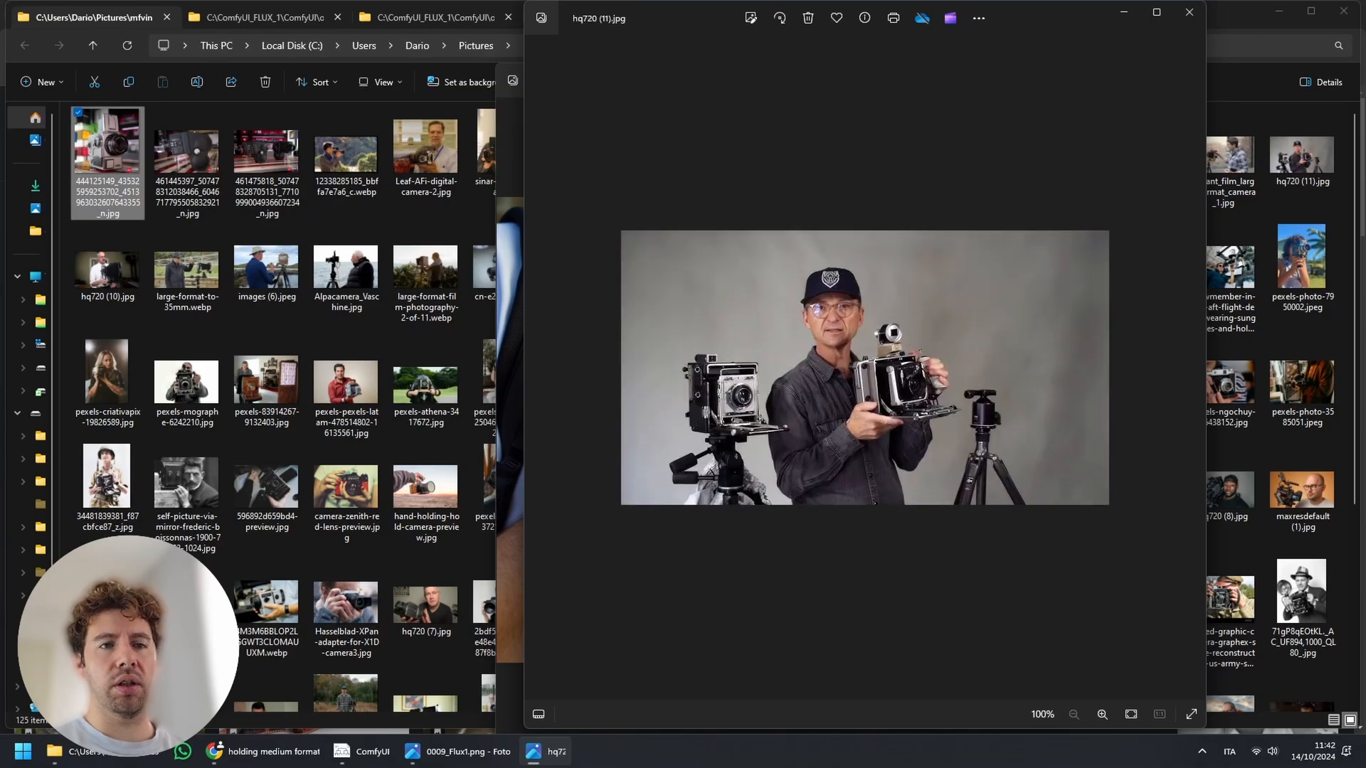
key(Right)
key(Right)
key(Right)
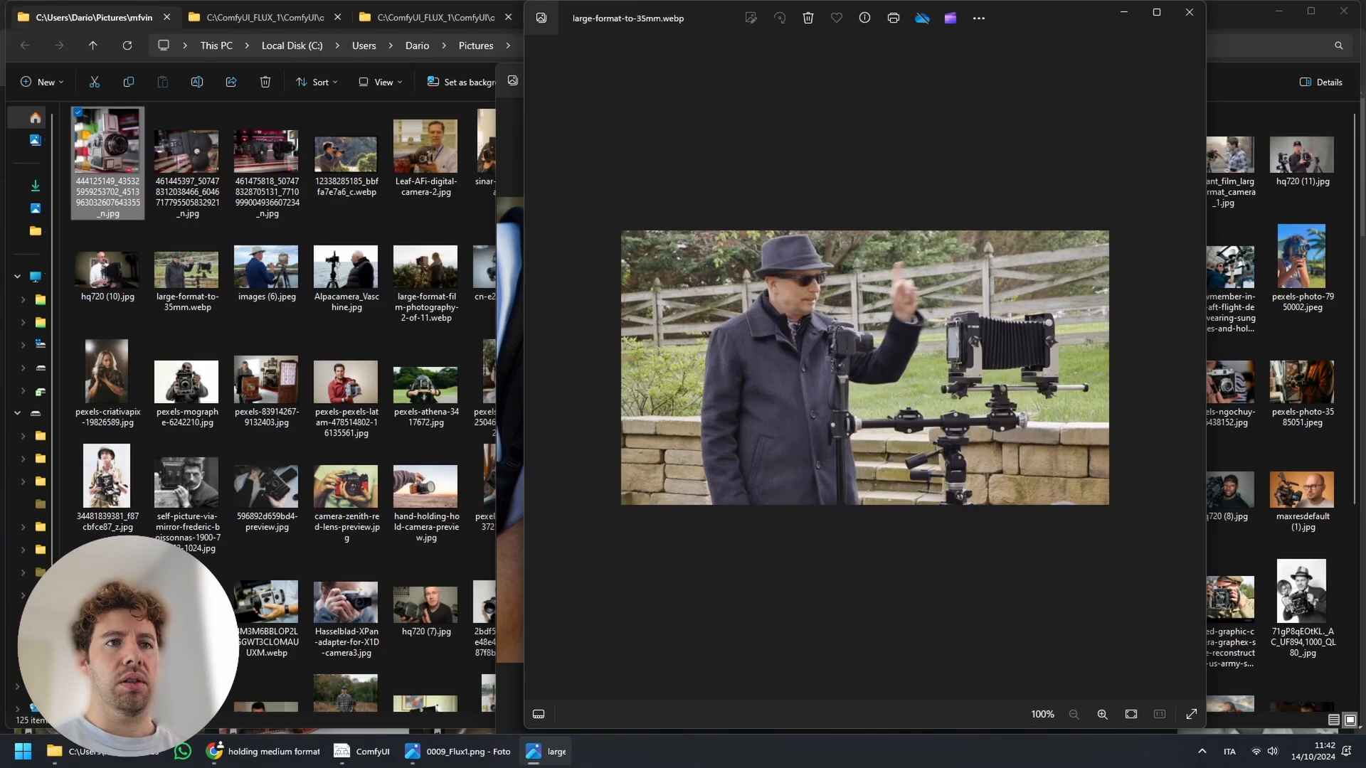
key(Right)
key(Right)
key(Right)
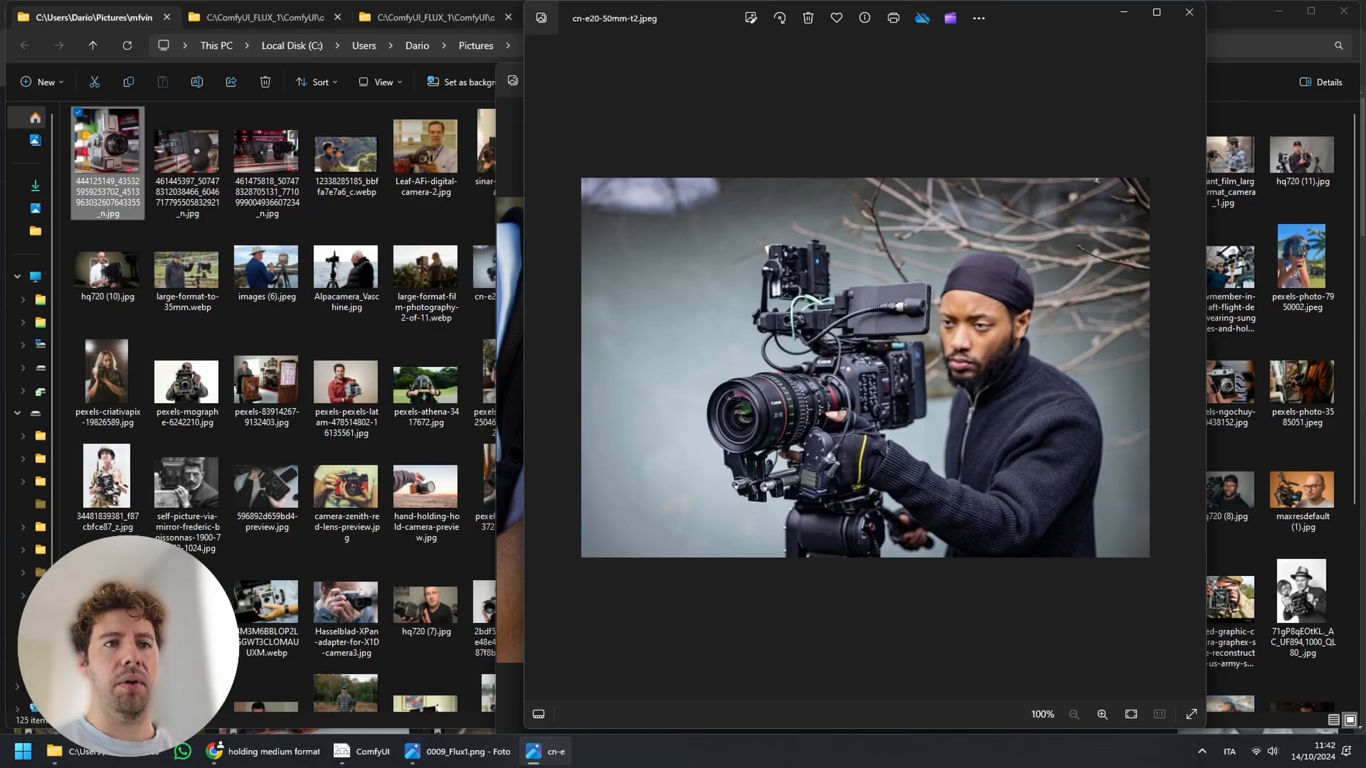
key(Right)
key(Right)
key(Right)
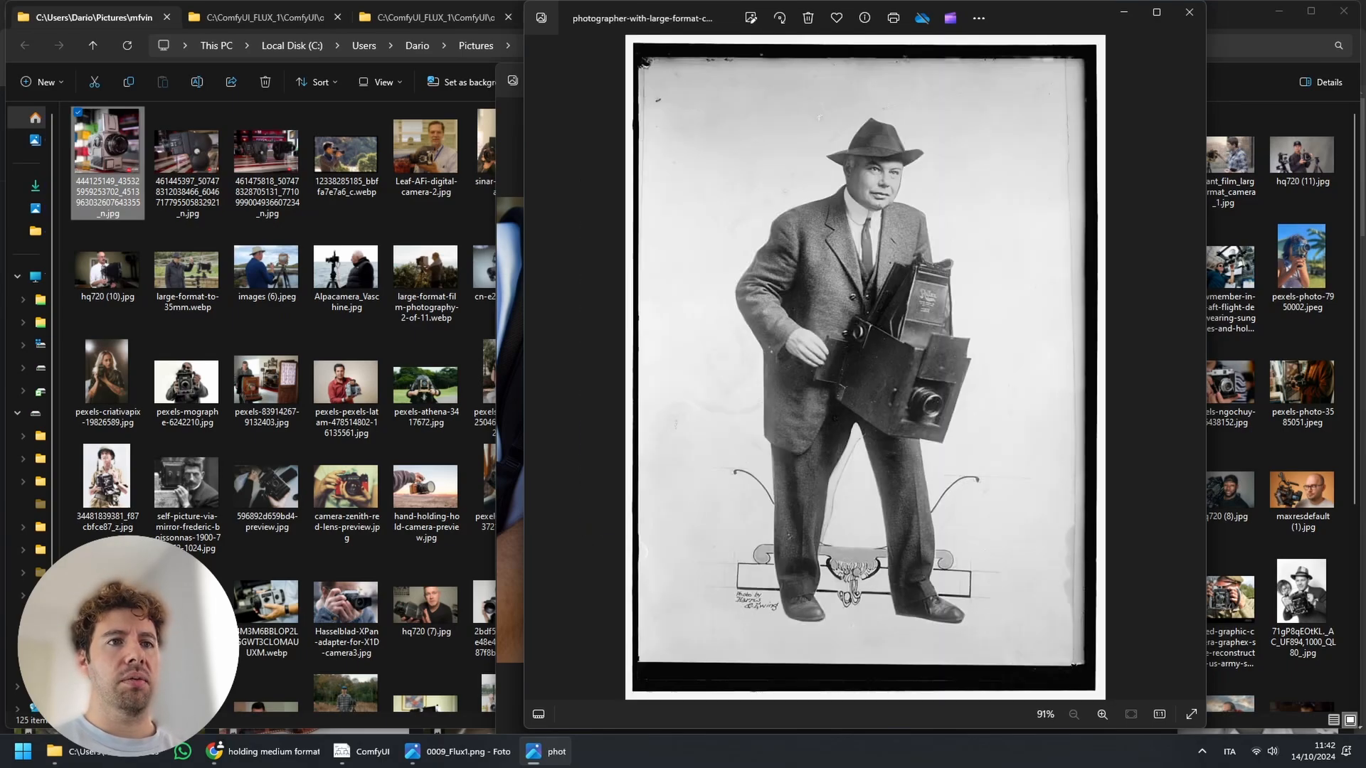
key(Right)
key(Right)
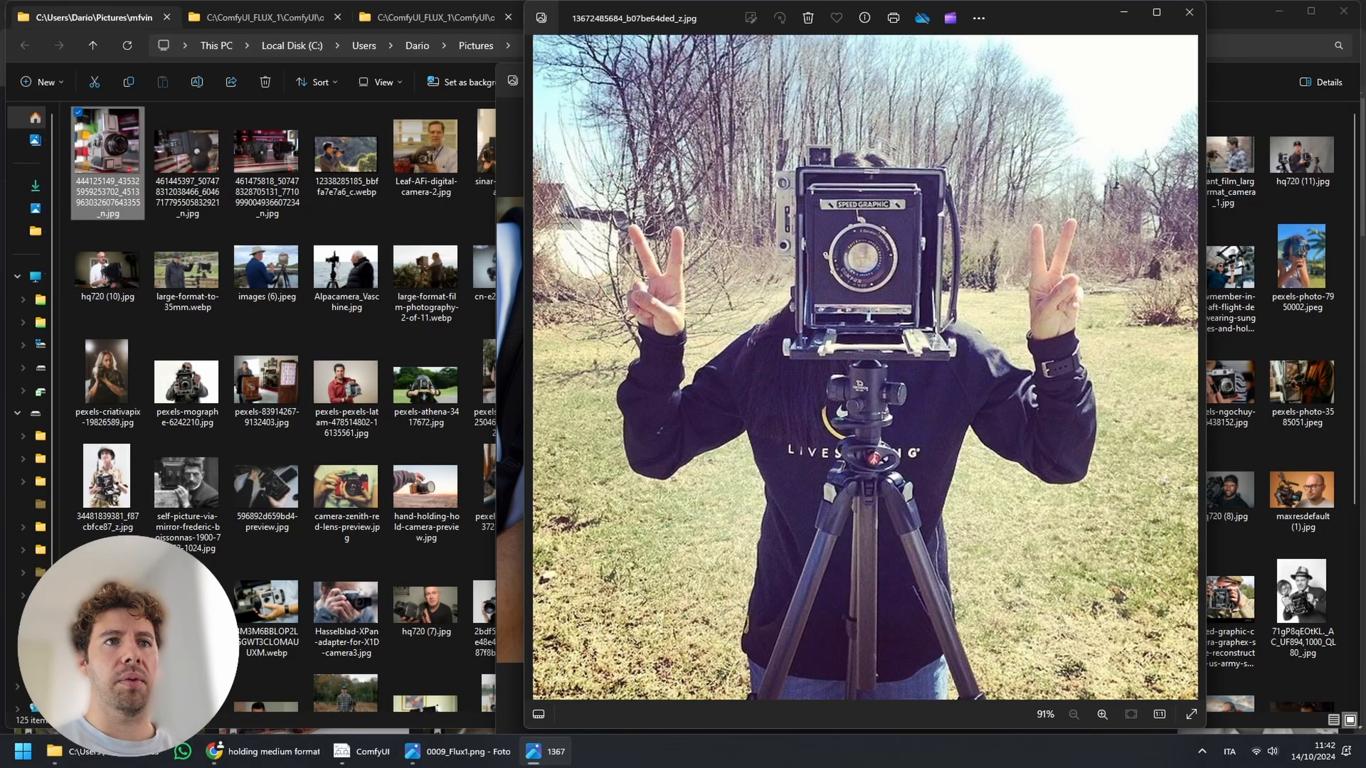
key(Right)
key(Right)
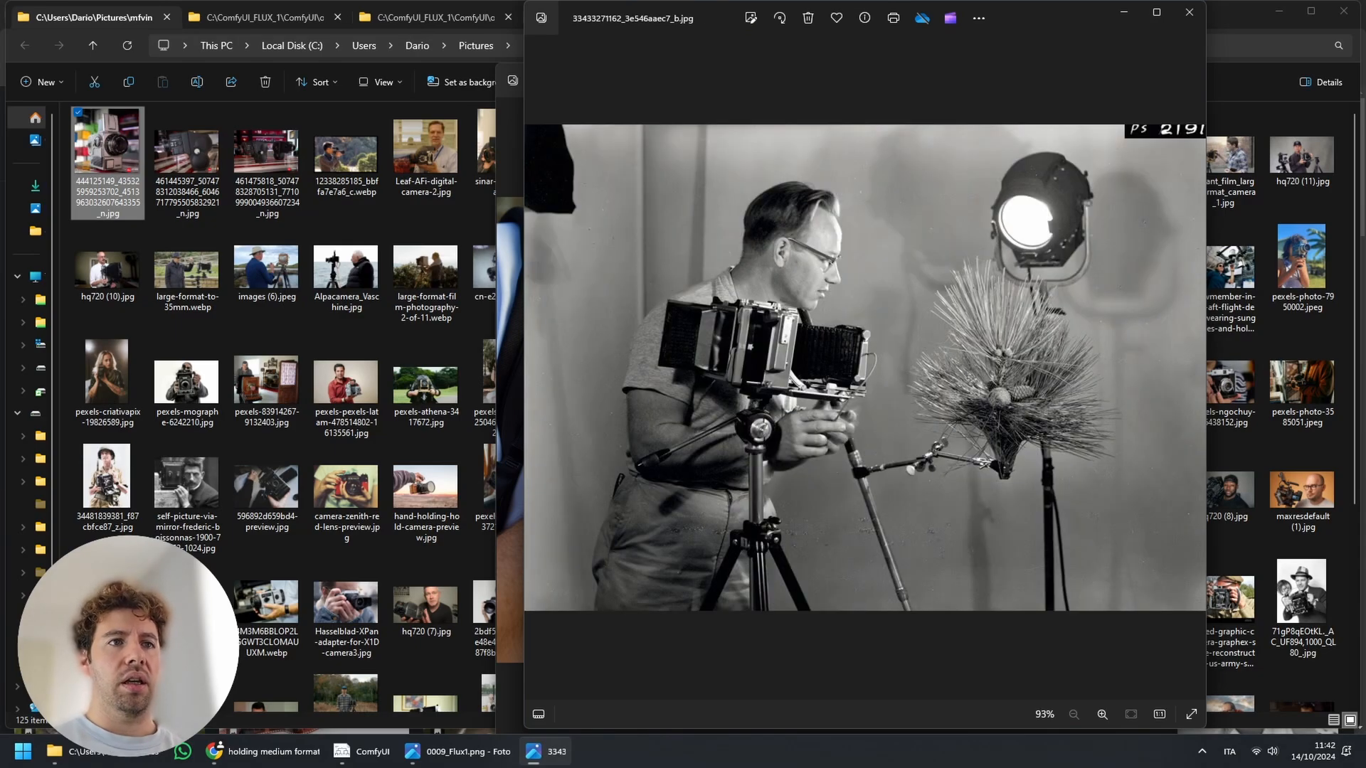
key(Right)
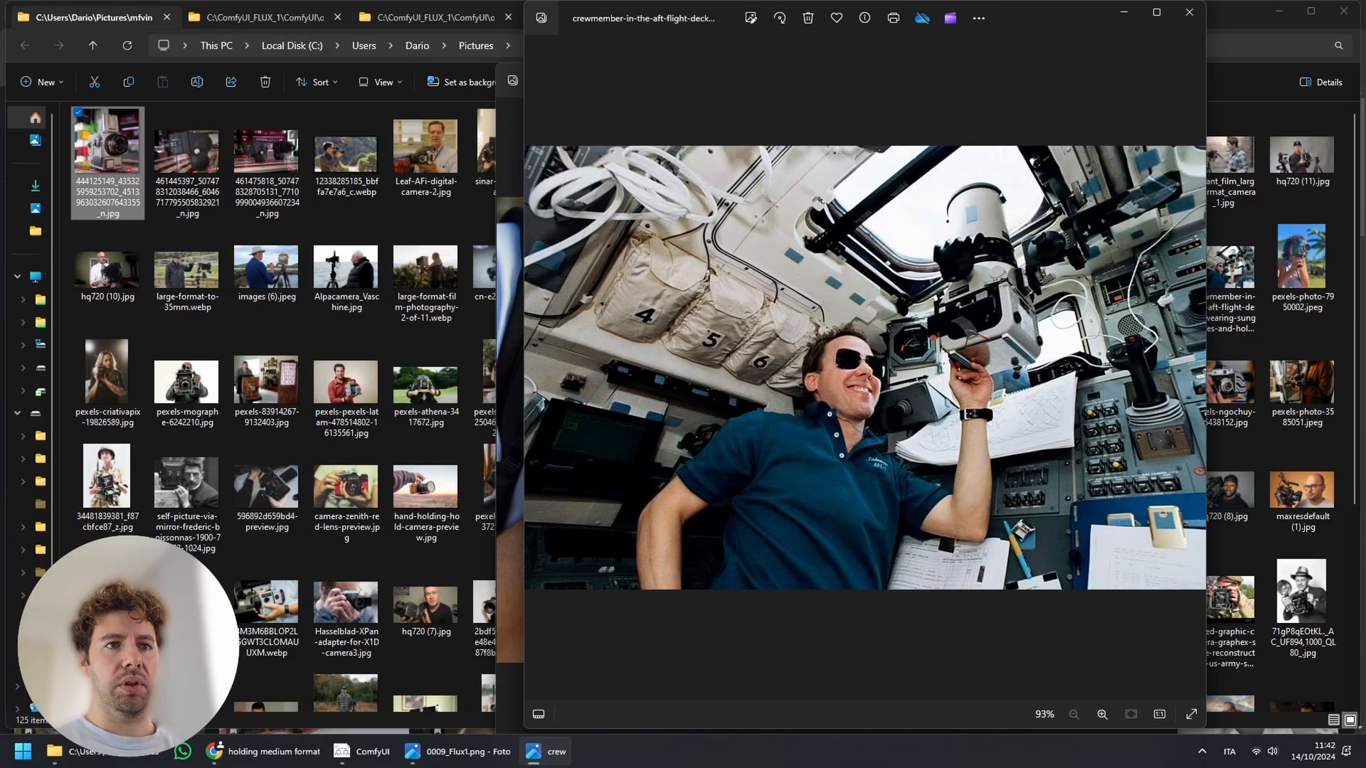
key(Right)
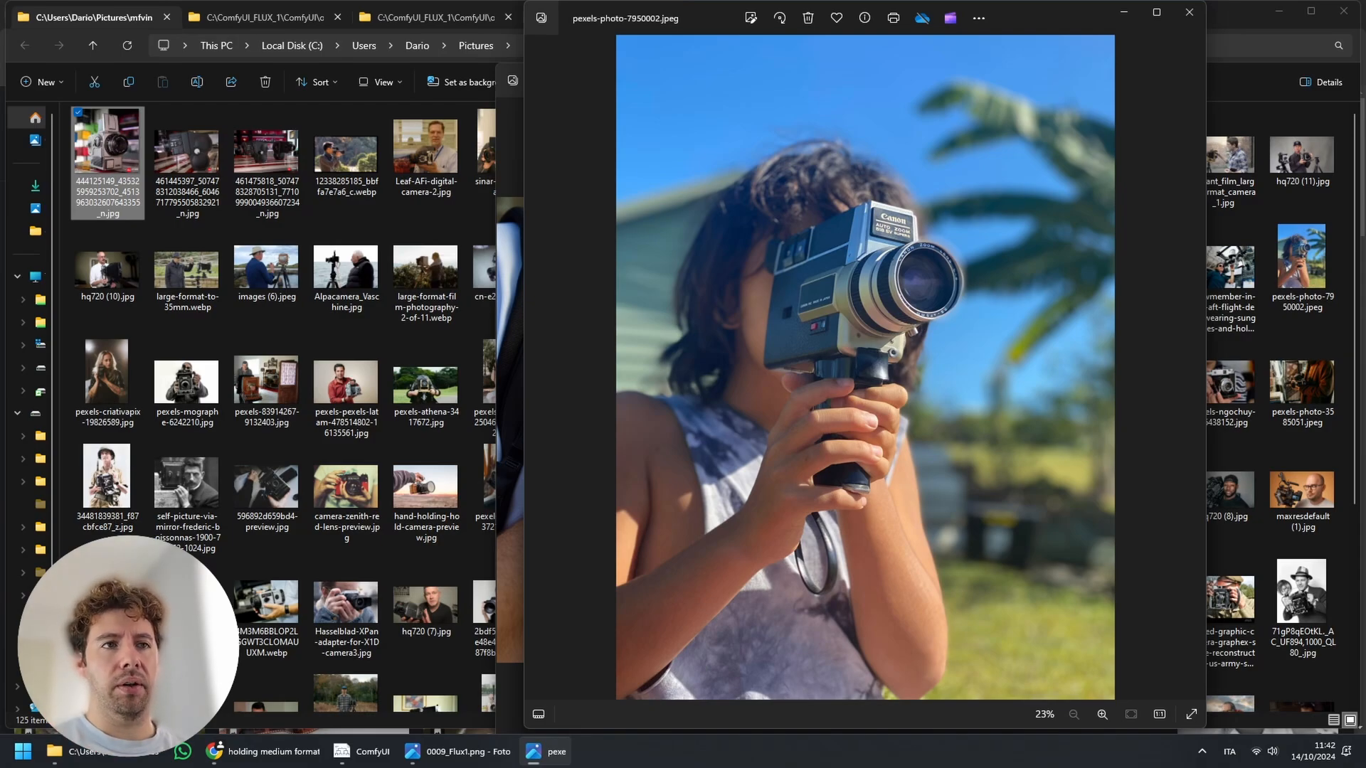
key(Right)
key(Right)
key(Right)
key(Right)
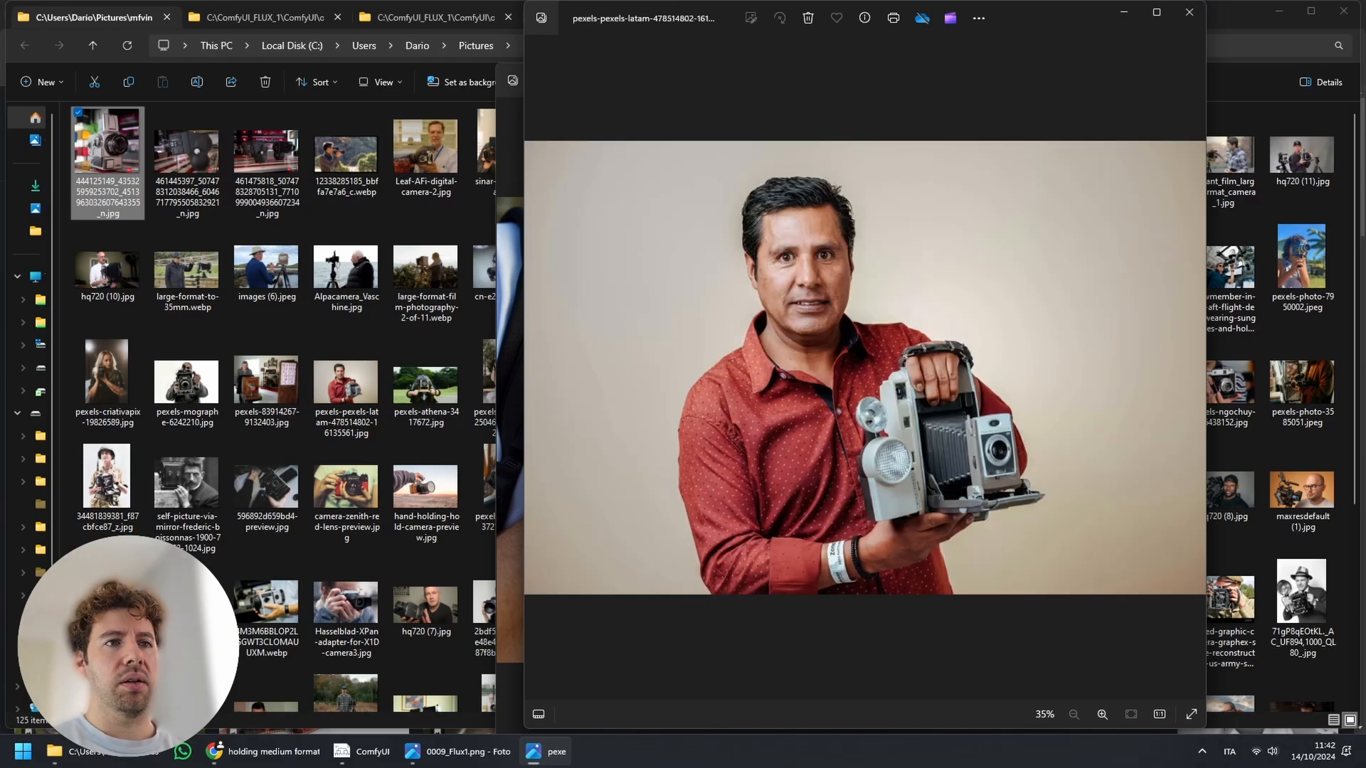
key(Right)
key(Right)
key(Right)
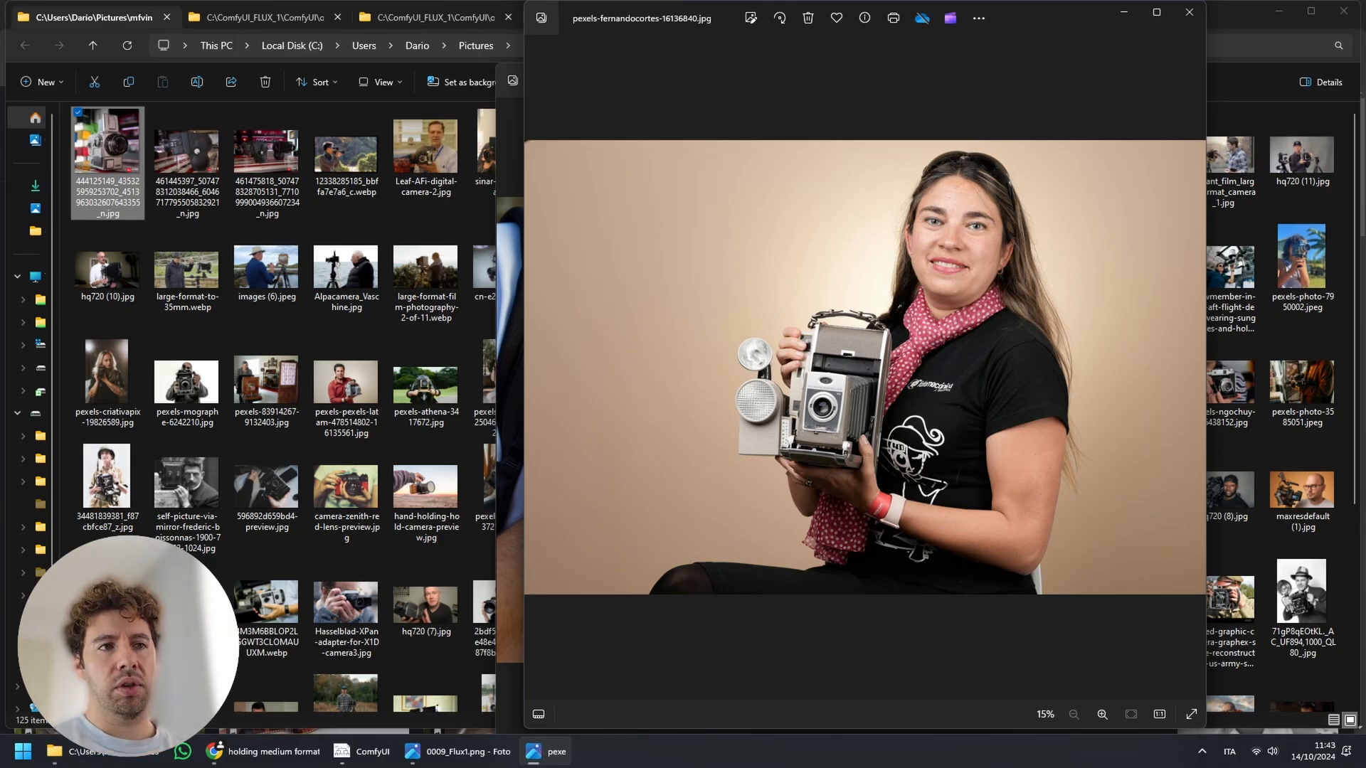
- Continue examining the camera photos one by one, up to the Hasselblad XPan adapter close-up
key(Right)
key(Right)
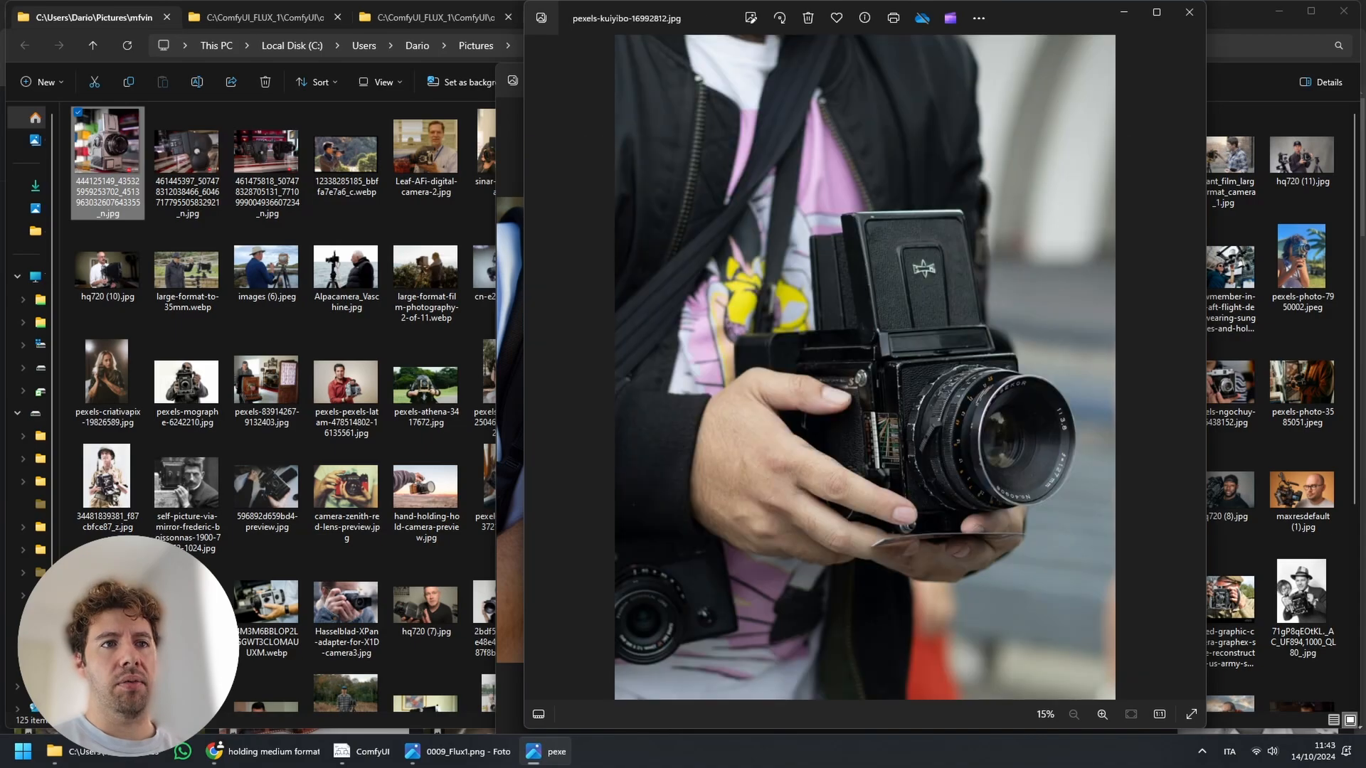
key(Right)
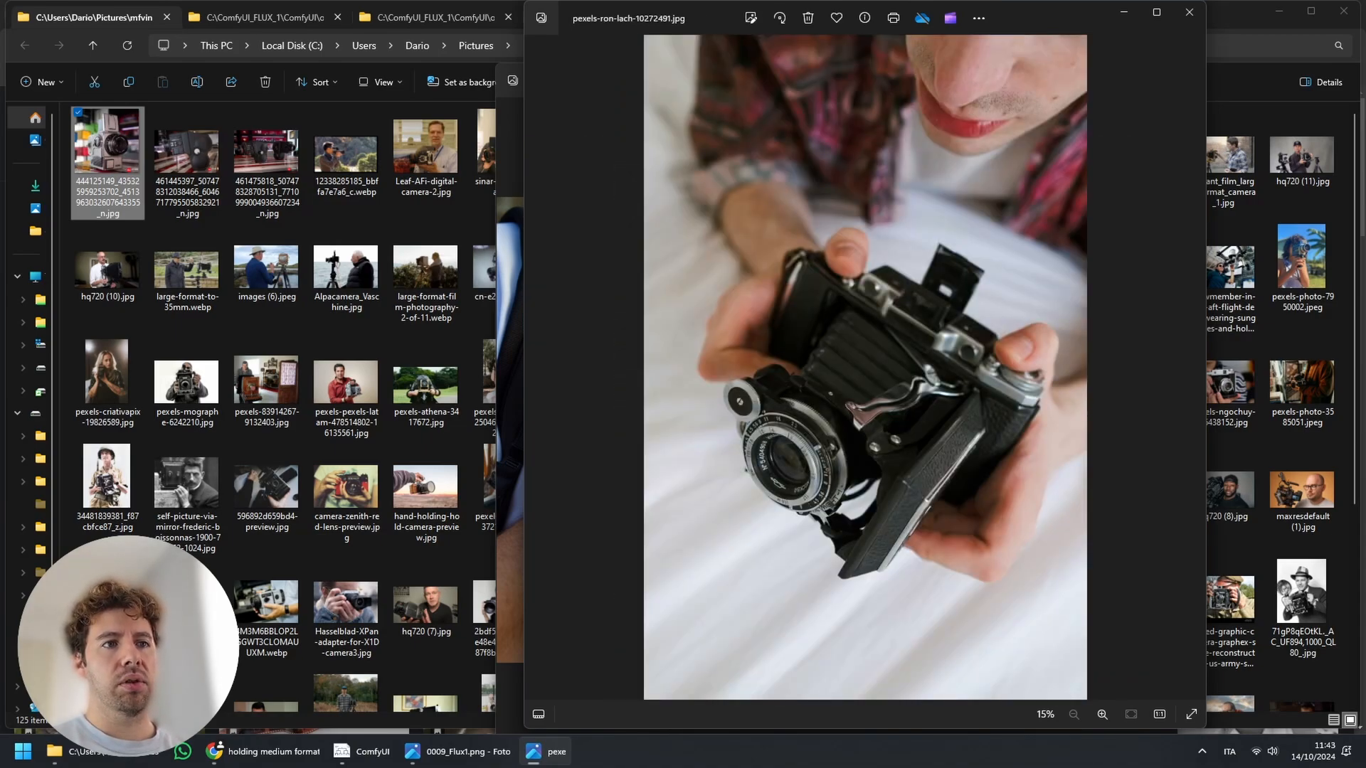
key(Right)
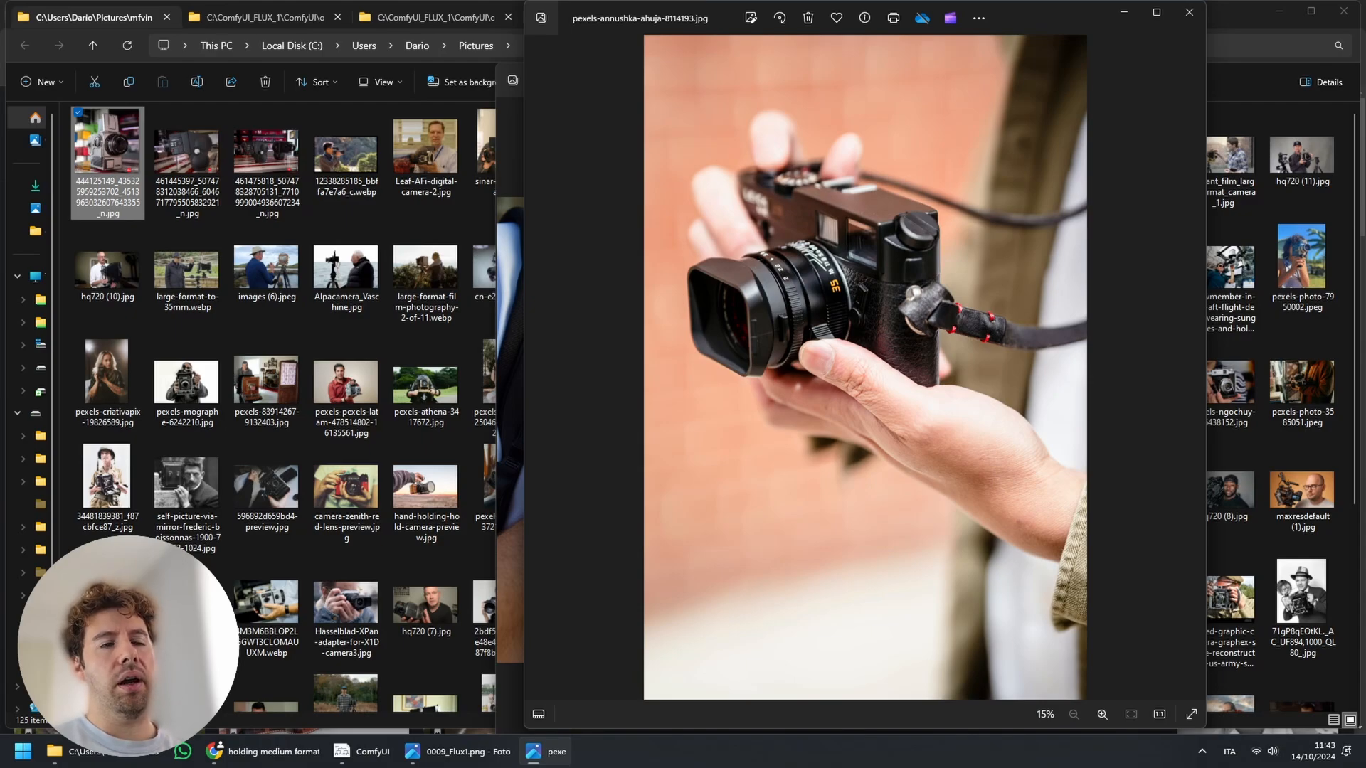
key(Right)
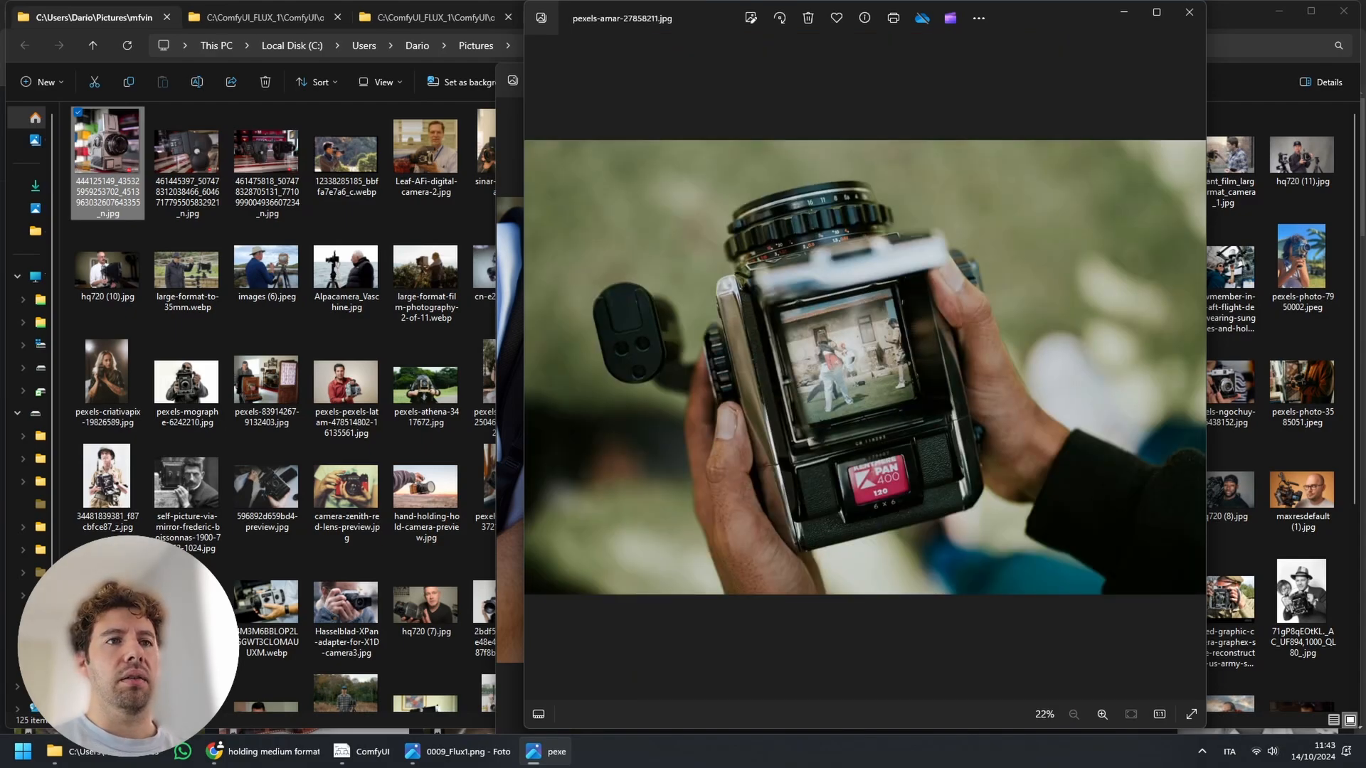
key(Right)
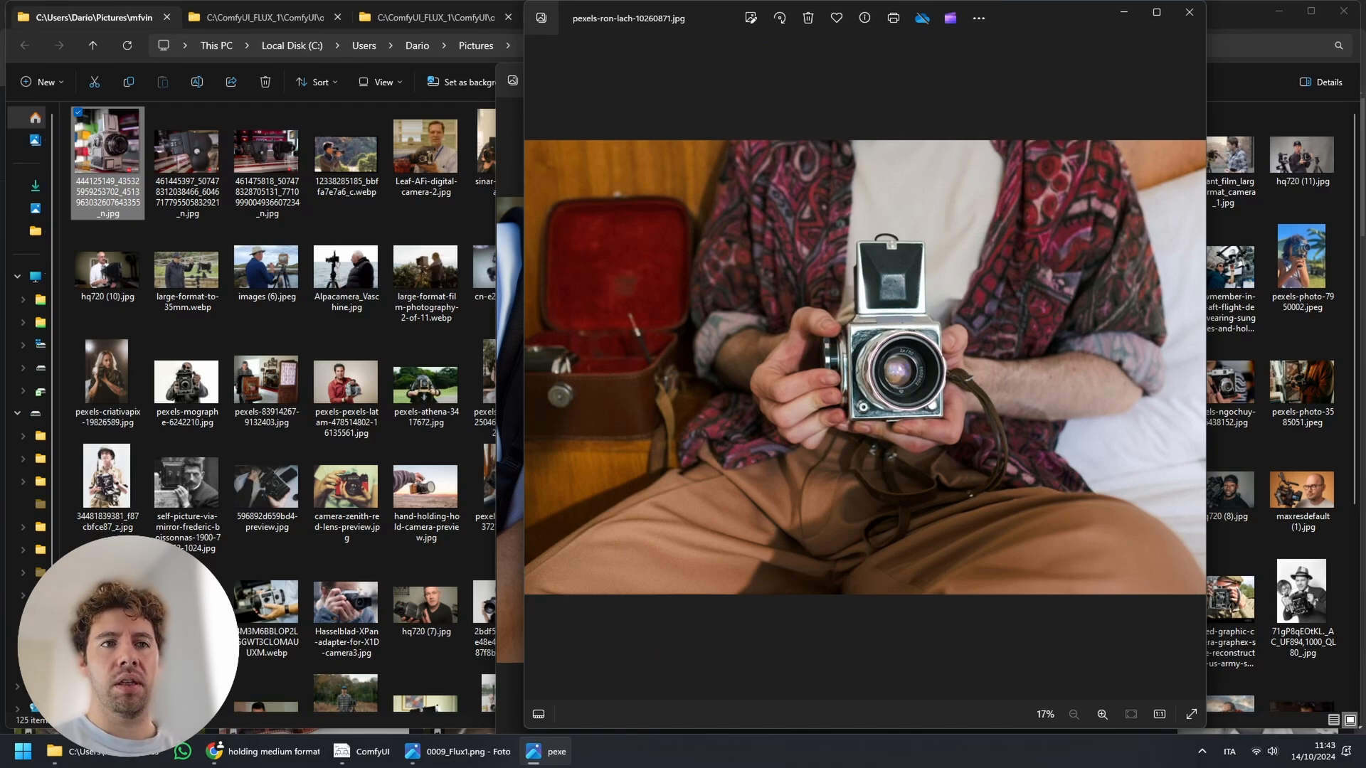
key(Right)
key(Right)
key(Right)
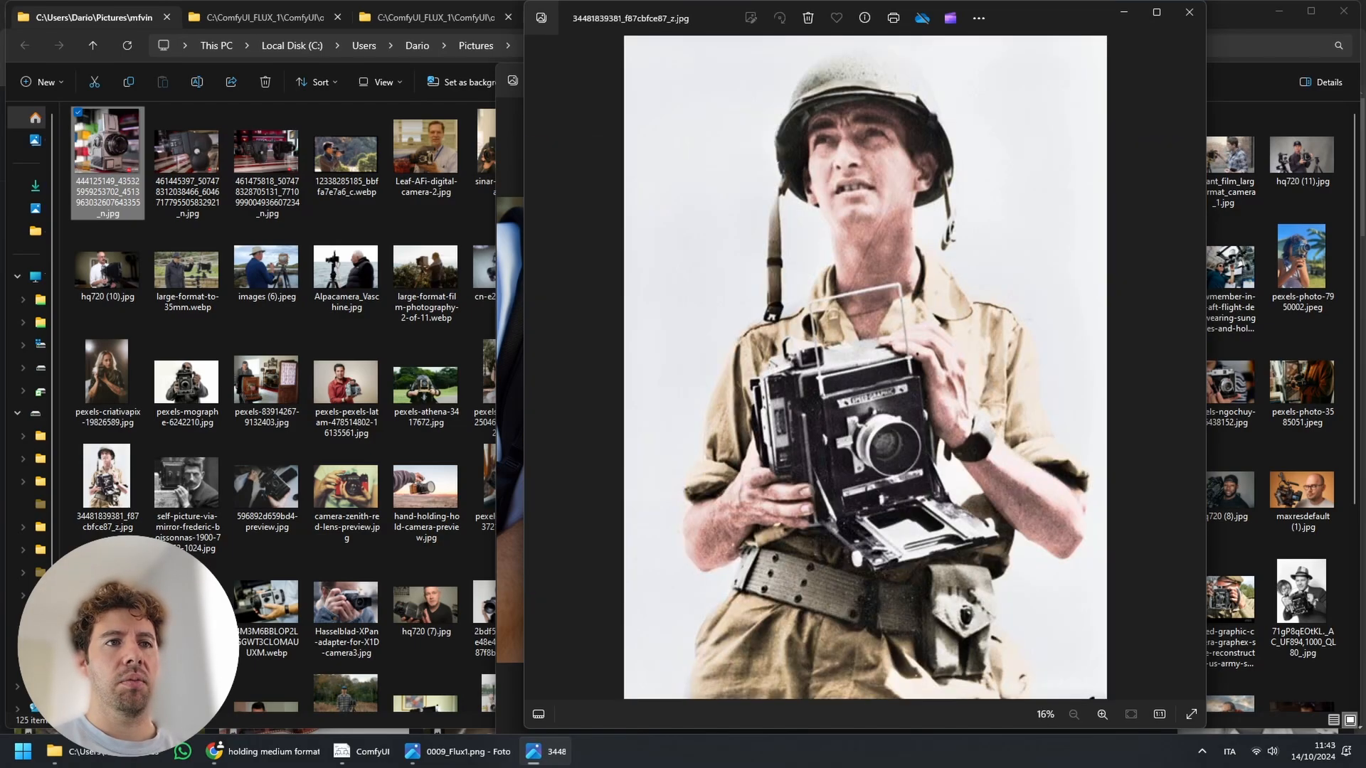
key(Right)
key(Right)
key(Right)
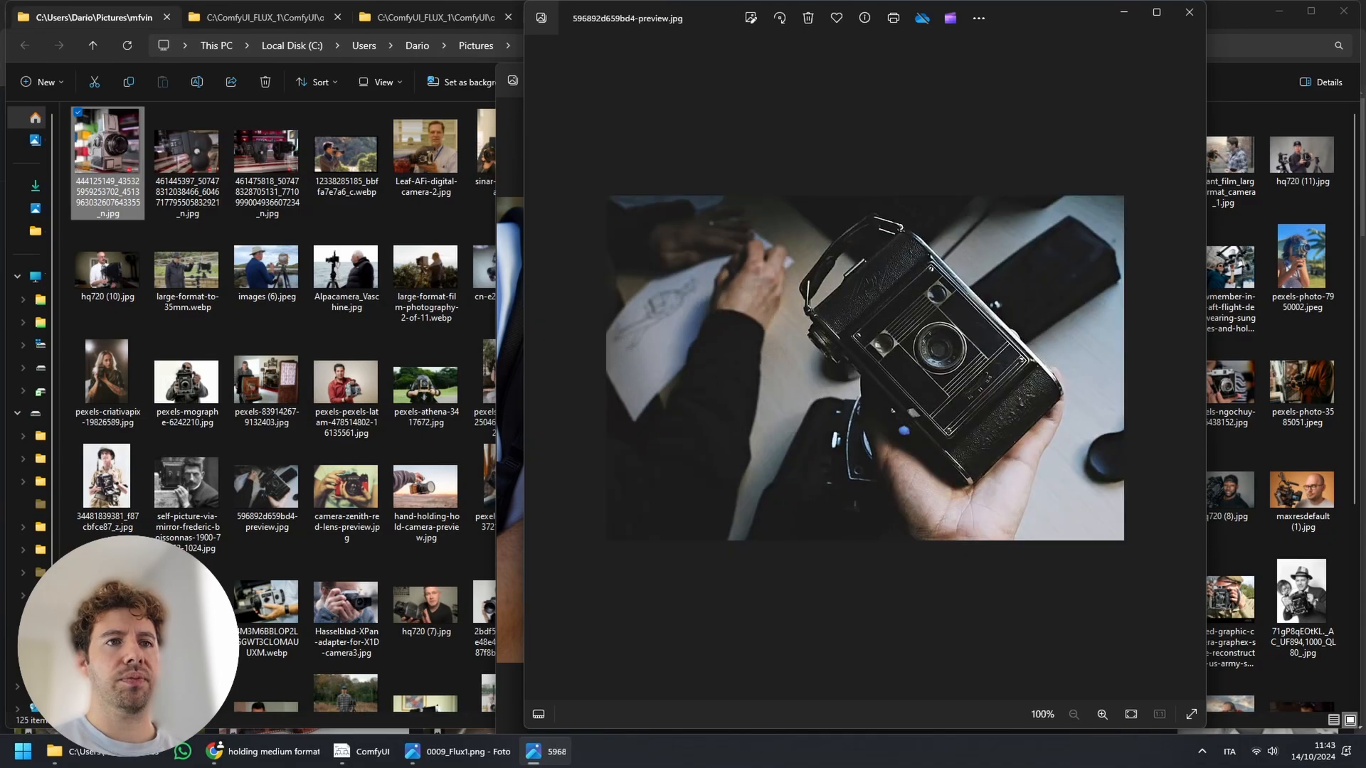
key(Right)
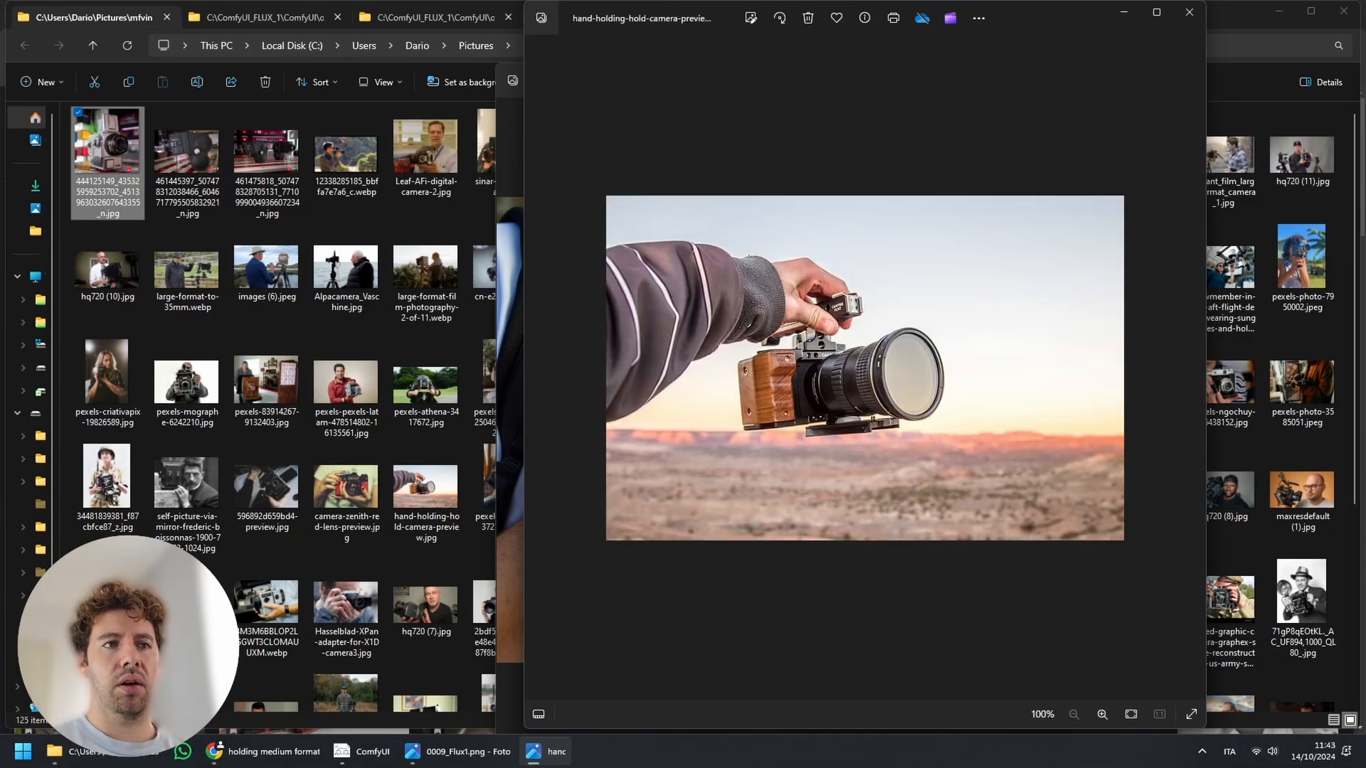
key(Right)
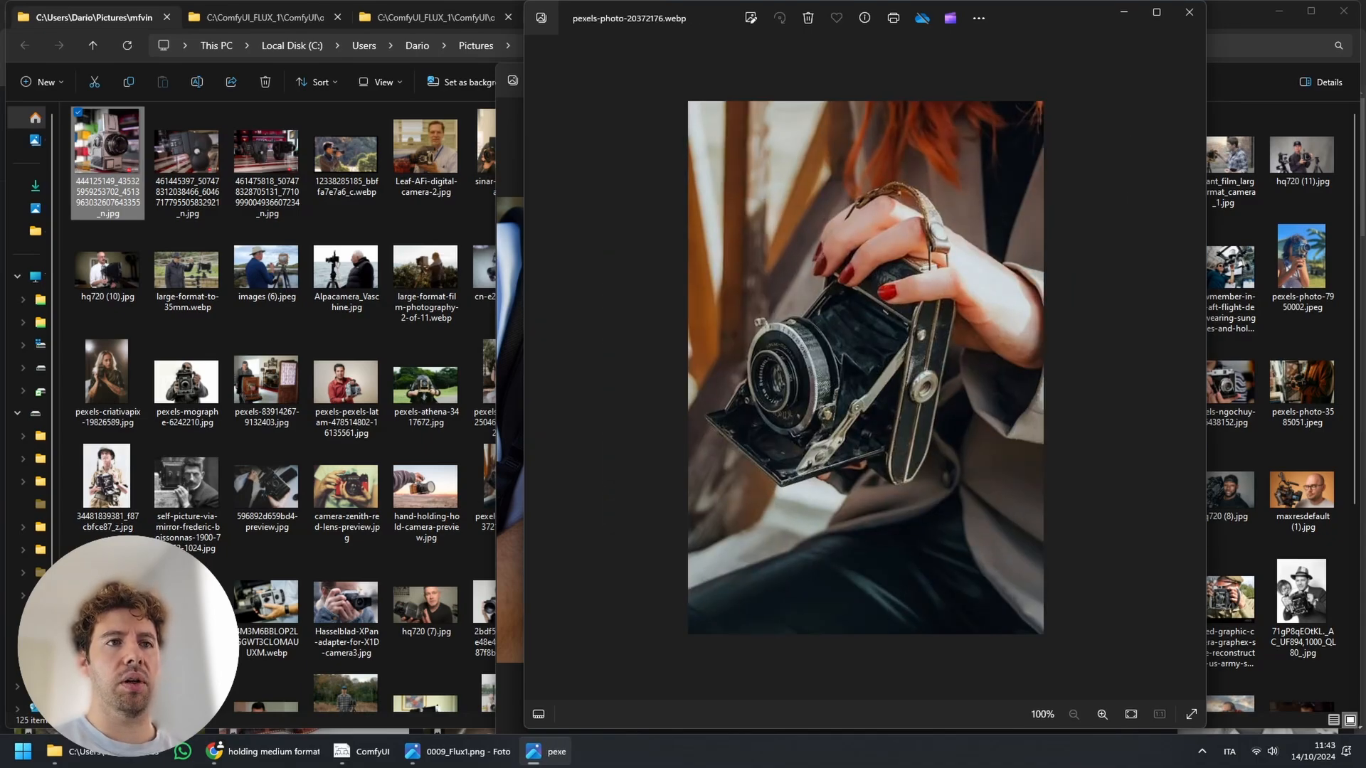
key(Right)
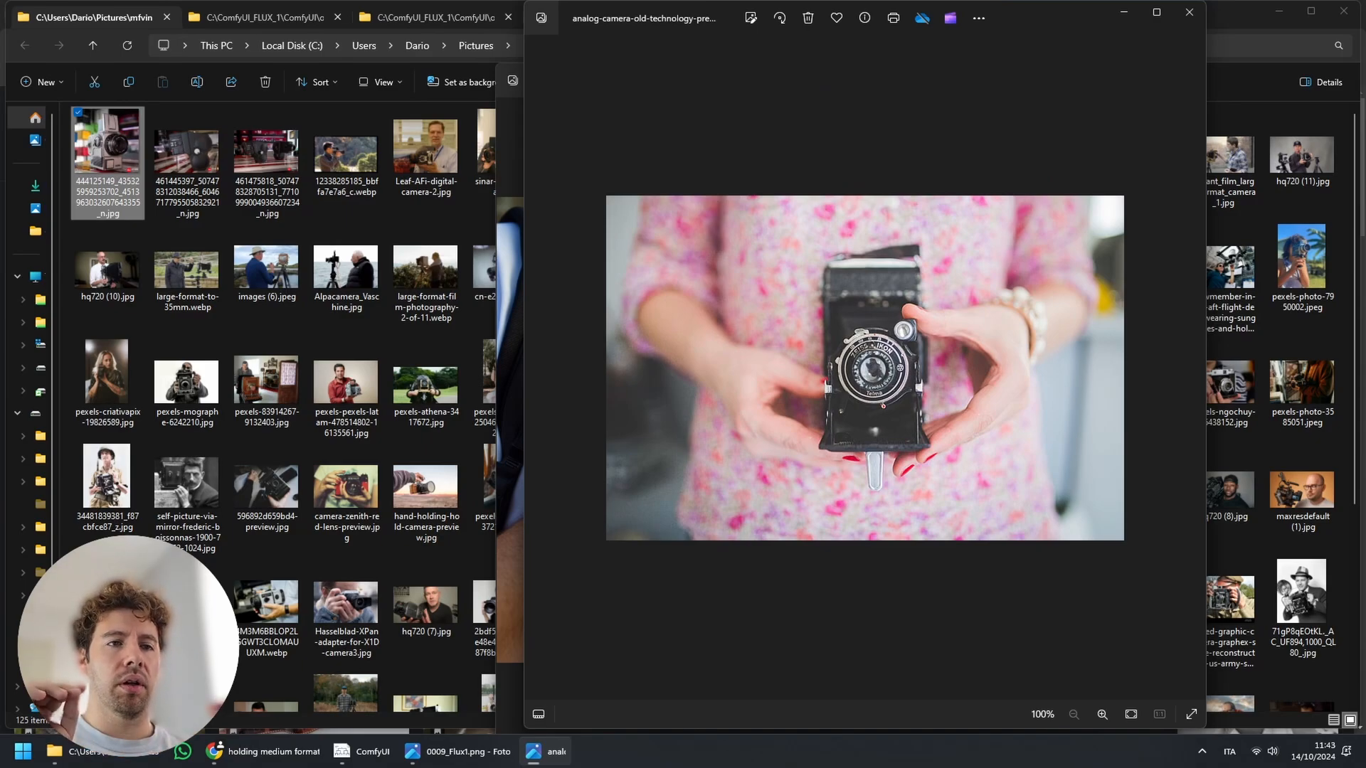
key(Right)
key(Right)
key(Right)
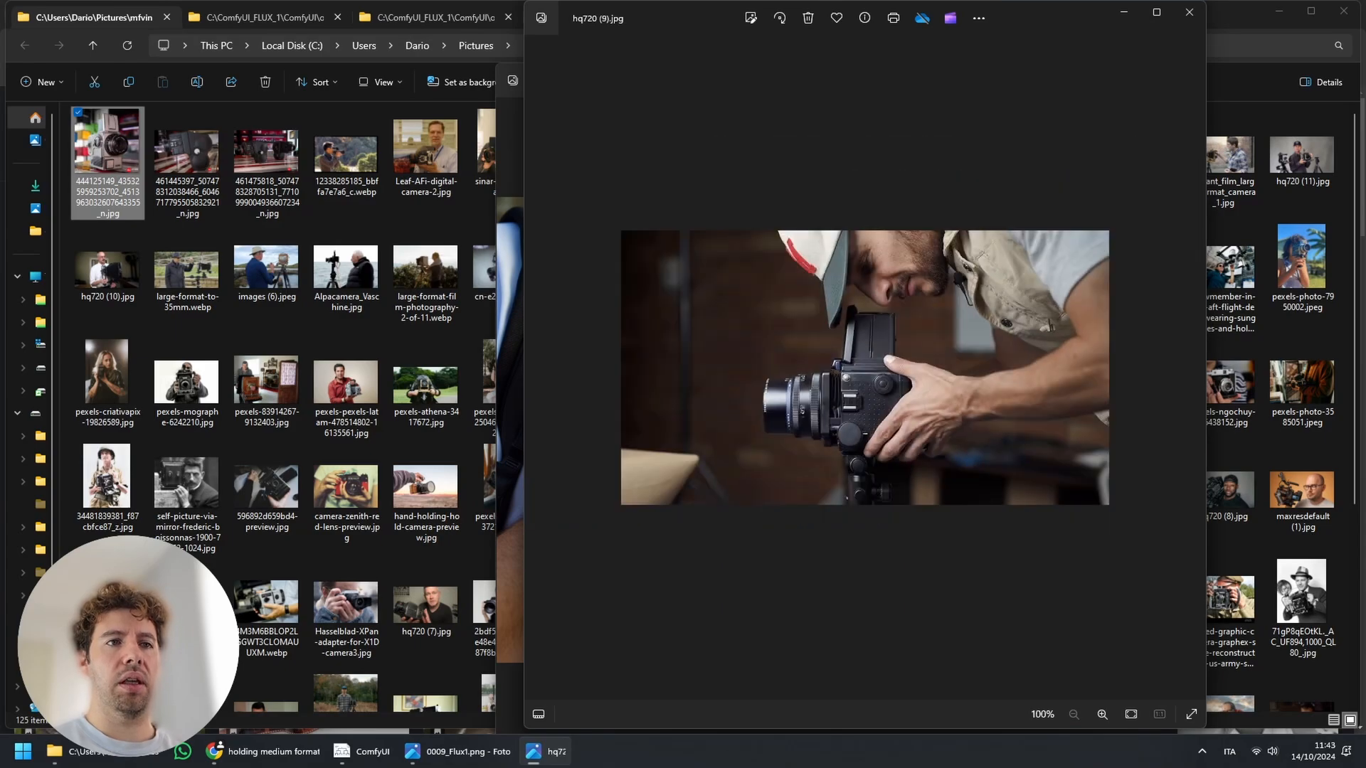
key(Right)
key(Right)
key(Right)
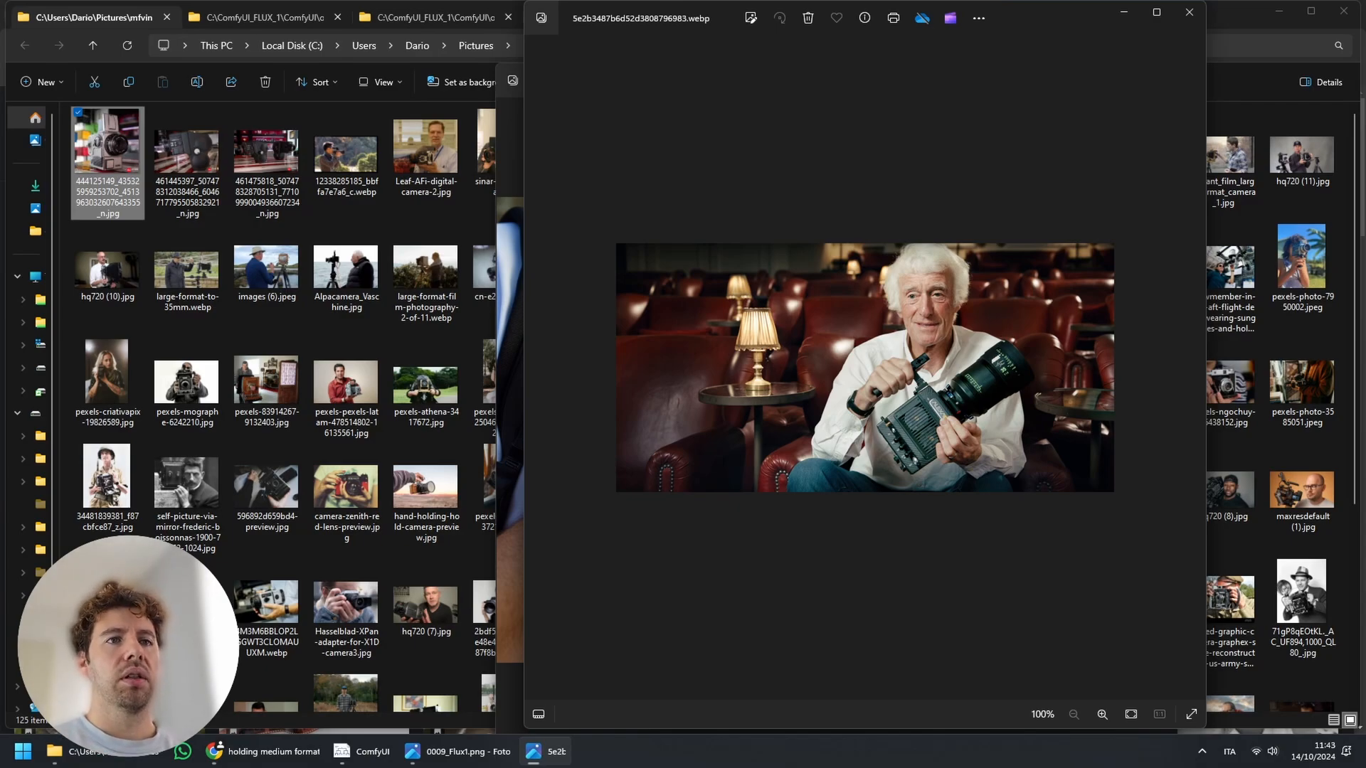
key(Right)
key(Right)
key(Right)
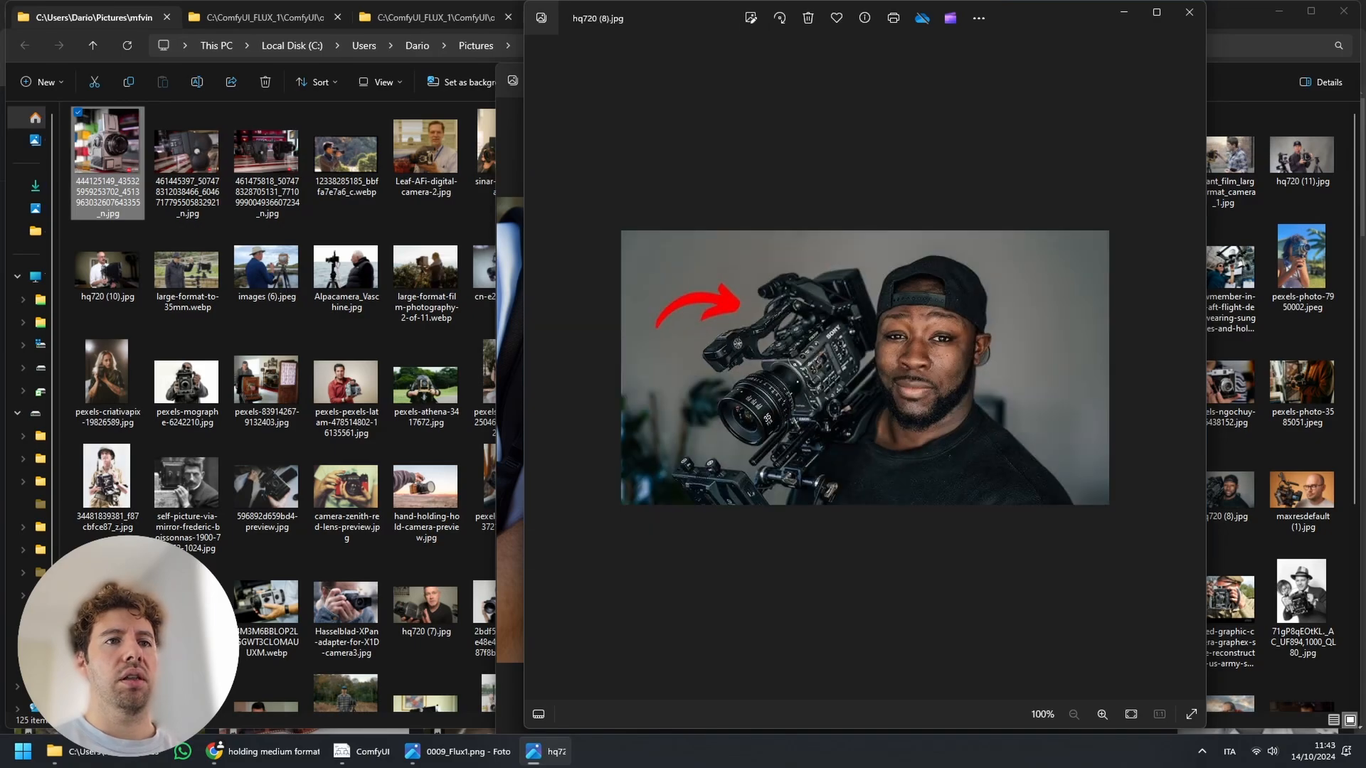
key(Right)
key(Right)
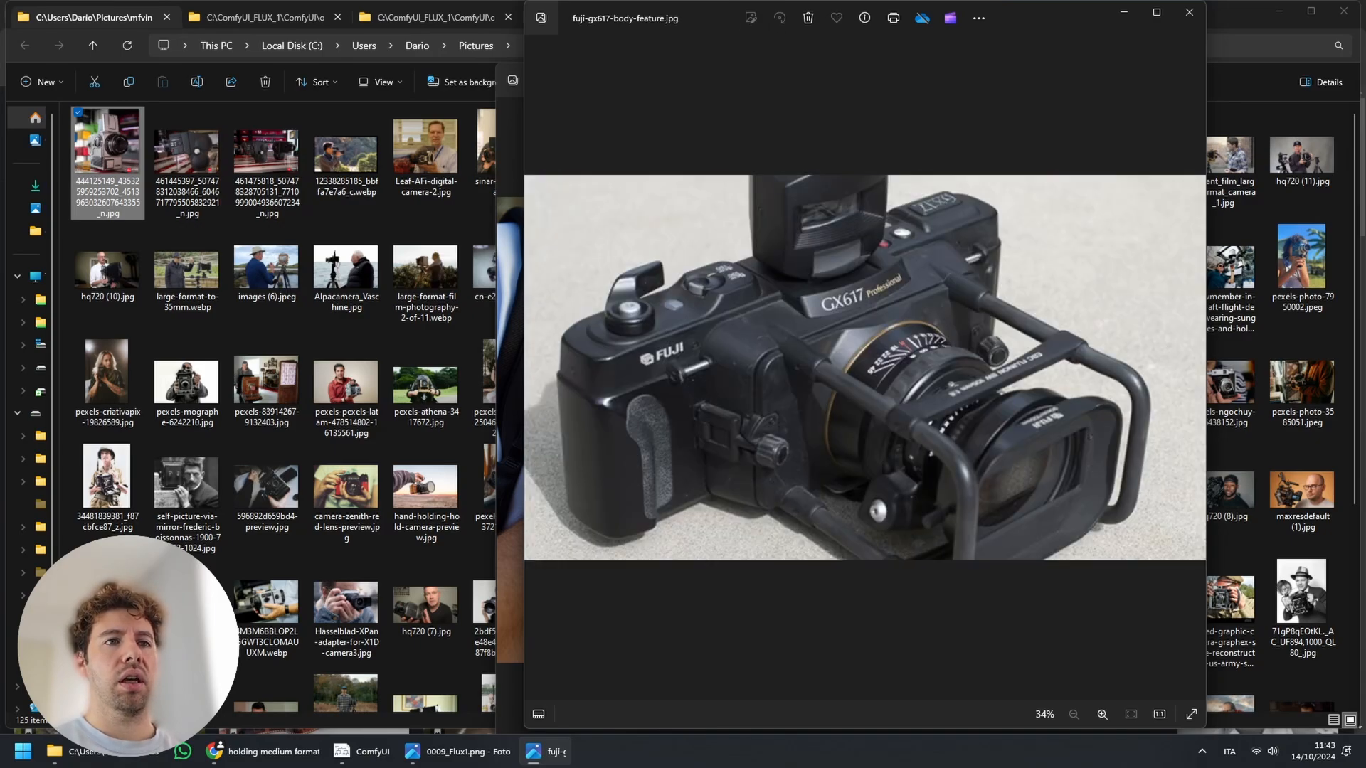
key(Right)
key(Right)
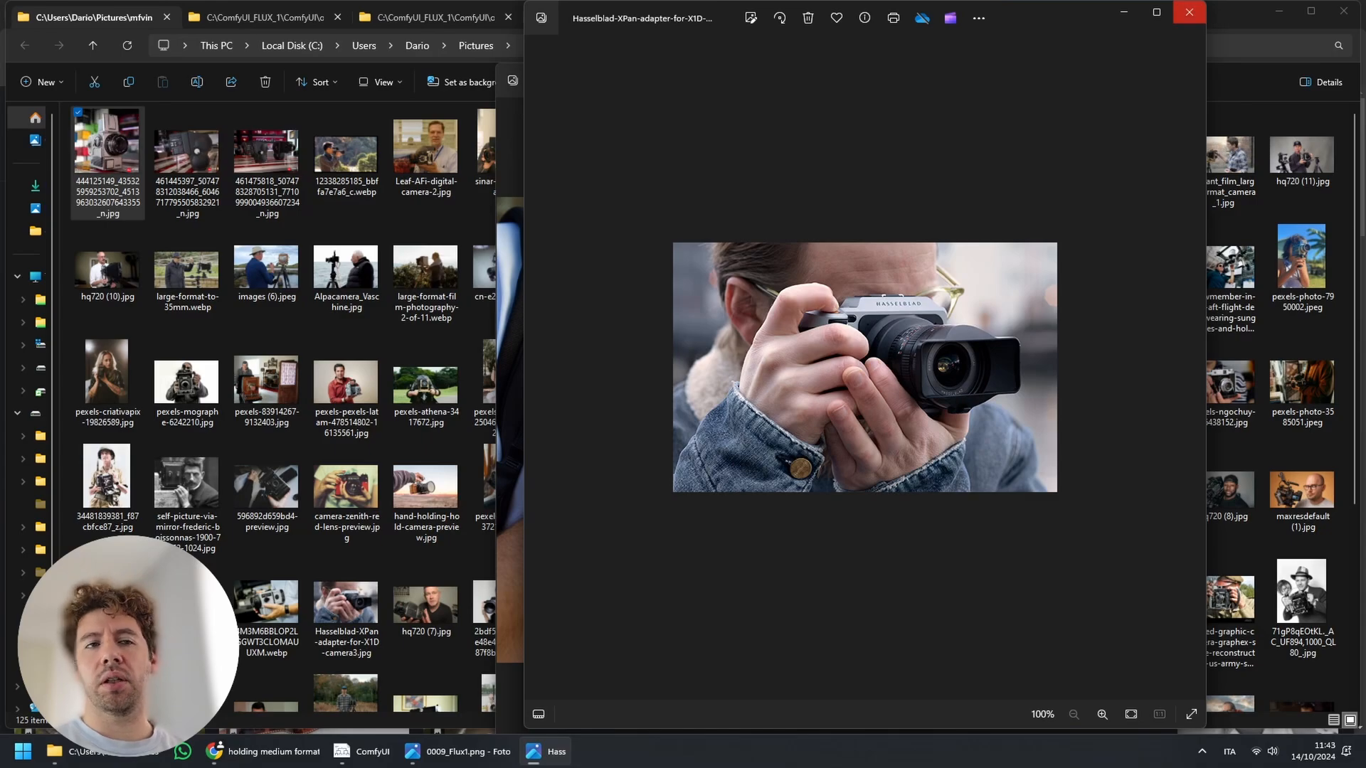
- Close both open image viewers and look over the full set of photos in the mfvinkamx folder, selecting them all
click(1188, 12)
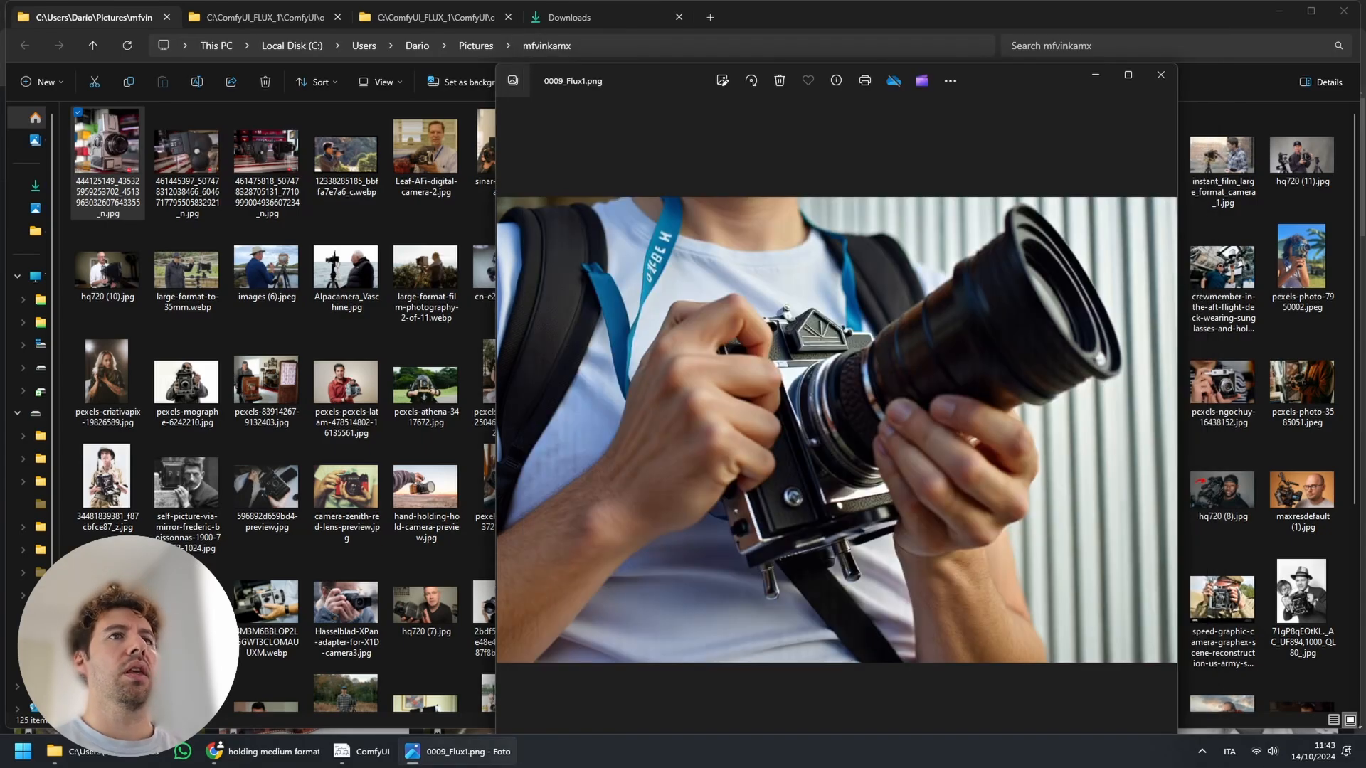
click(1160, 75)
scroll(825, 305, down, 3)
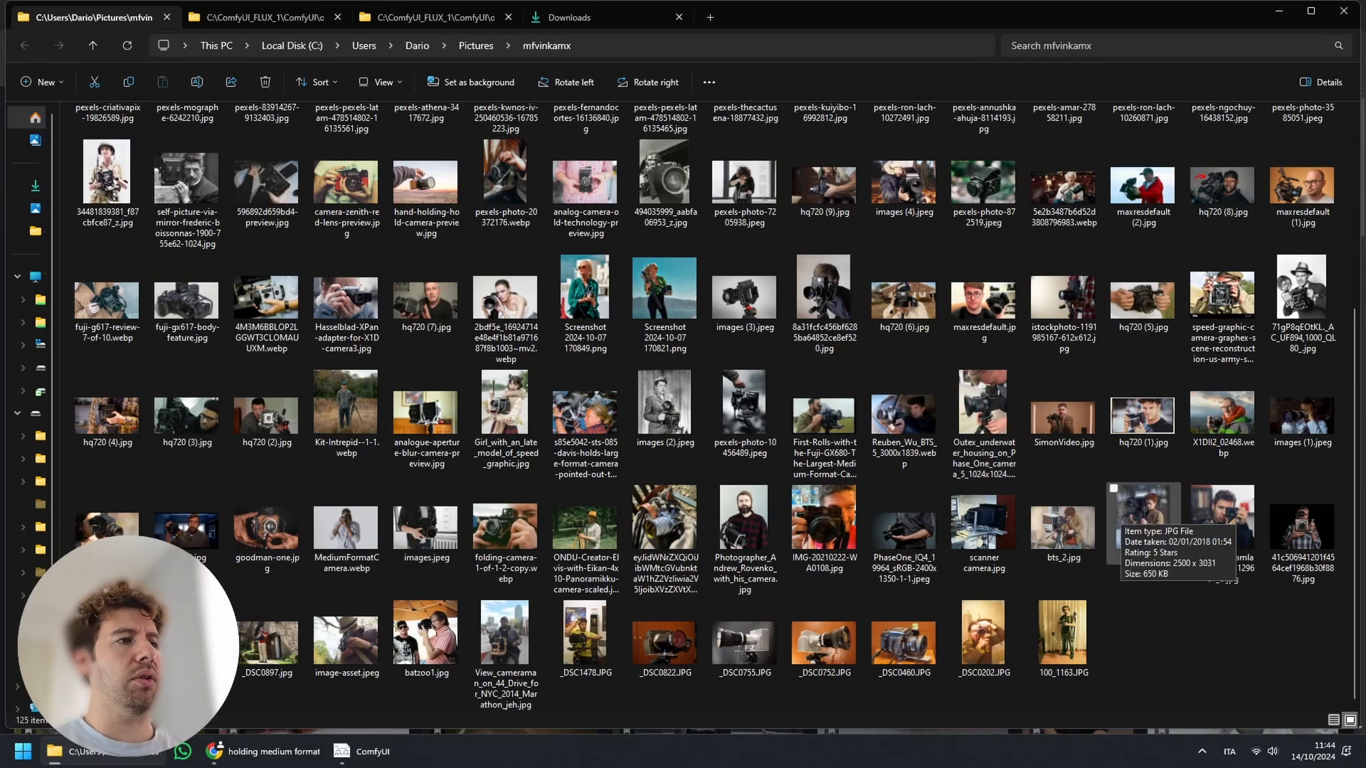
scroll(1031, 583, up, 3)
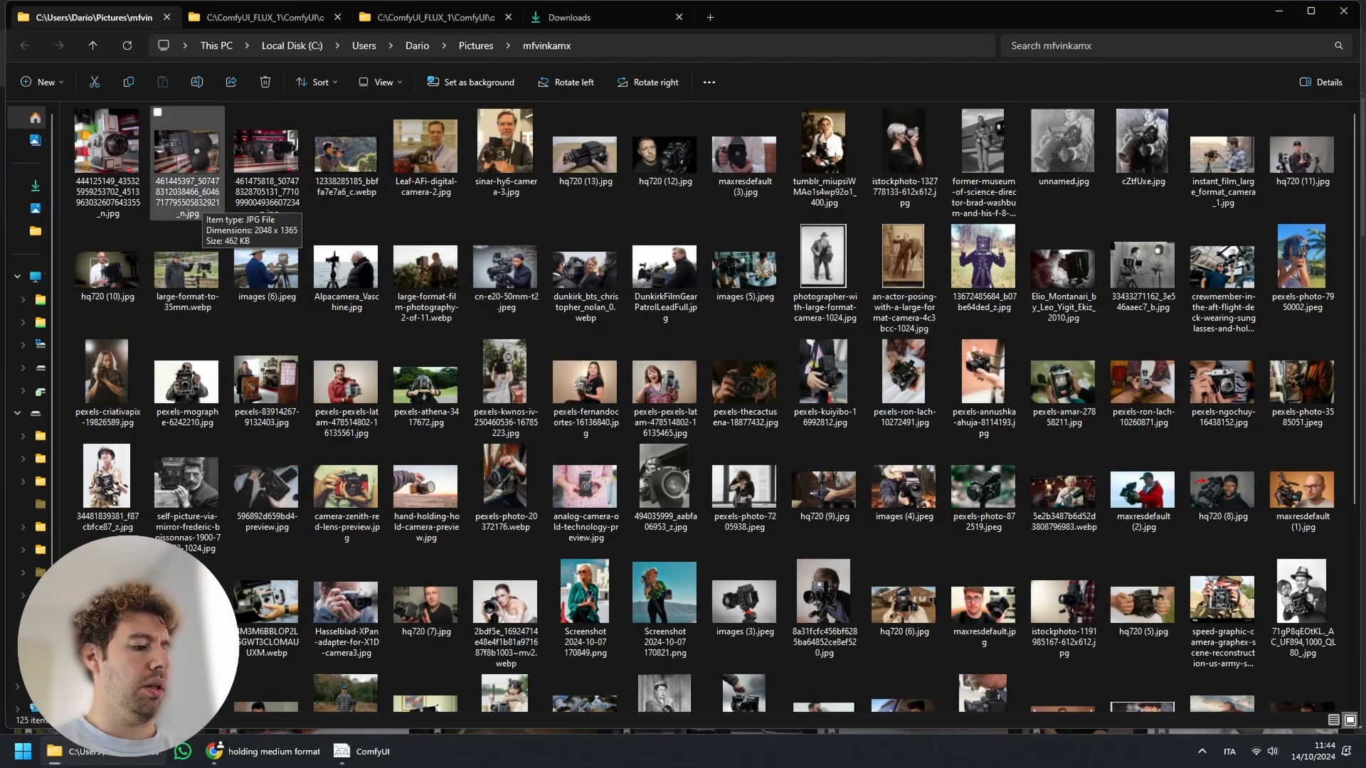
key(ctrl+a)
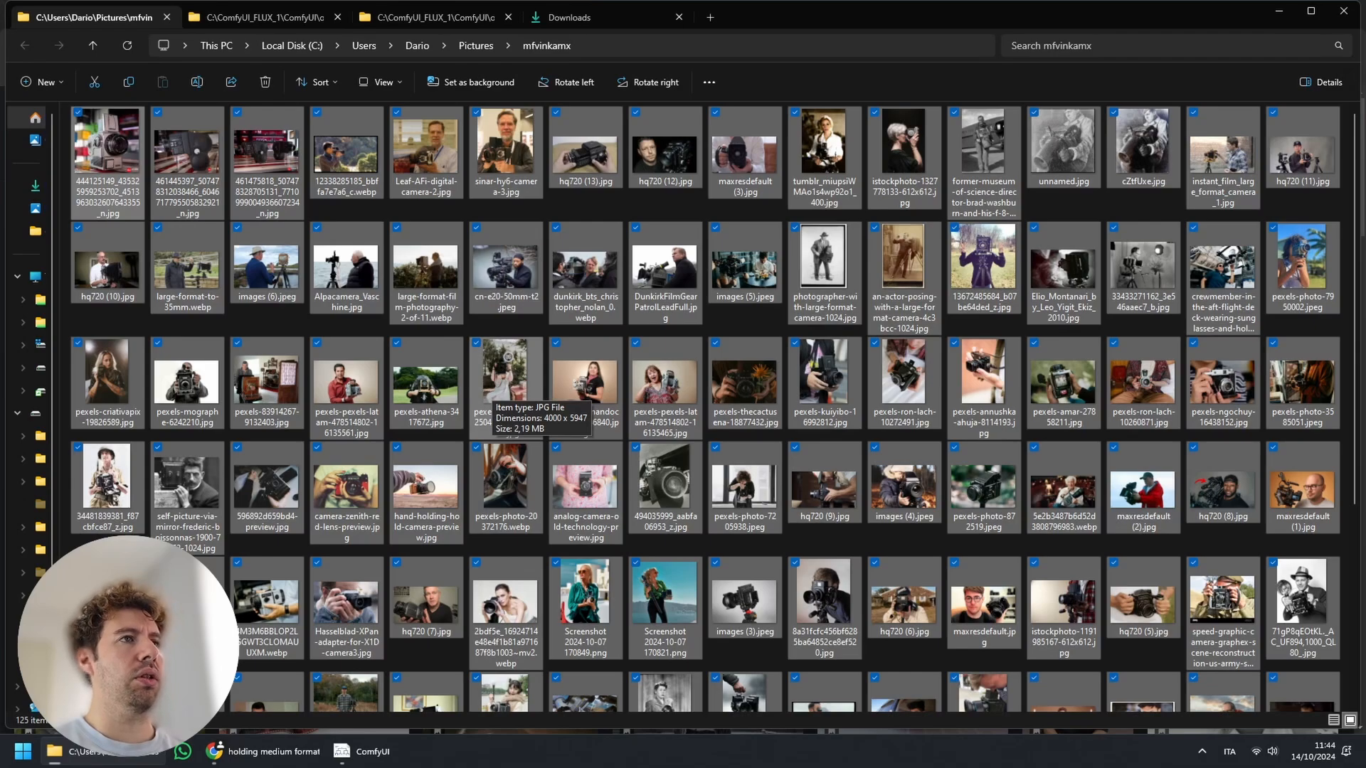
click(823, 153)
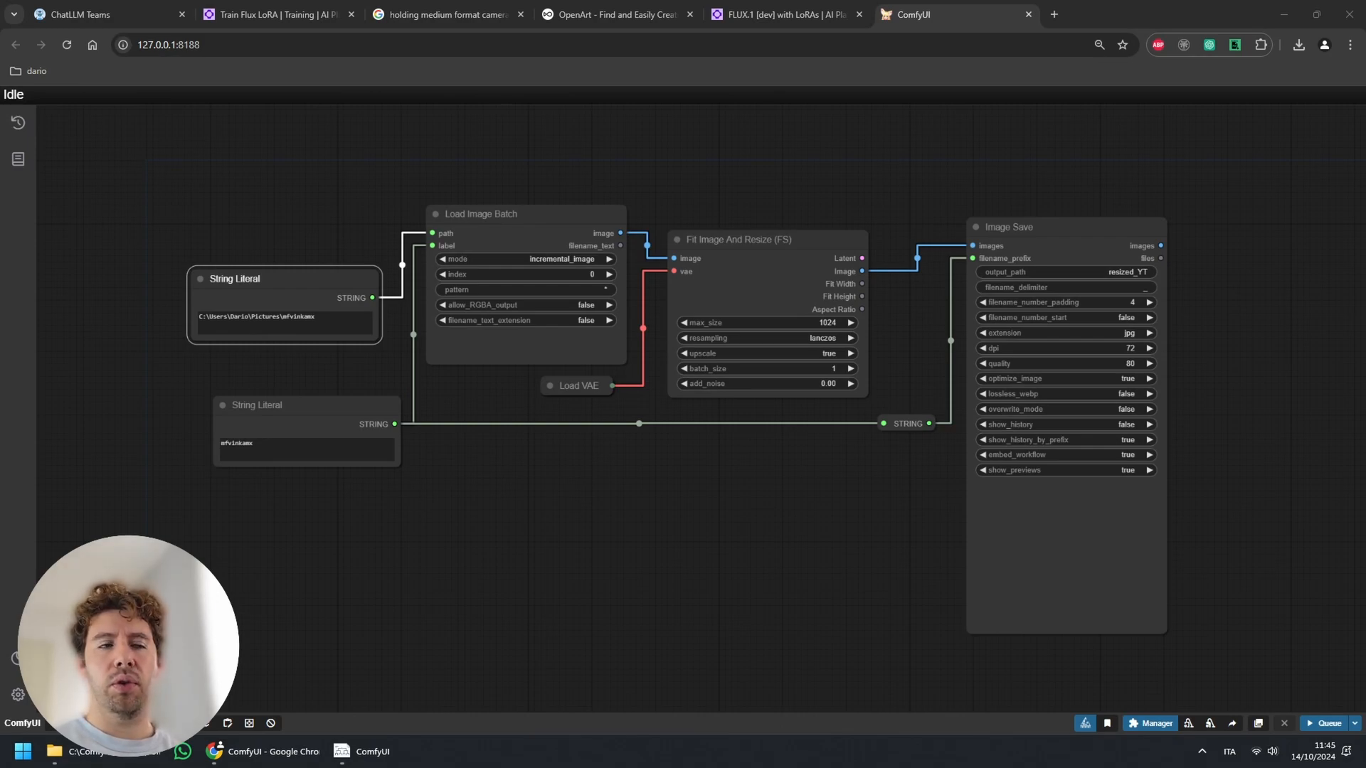
- In the ComfyUI resize workflow, shift the image-path String Literal, Fit Image And Resize and Load VAE nodes slightly
mouse_move(271, 278)
mouse_down()
mouse_move(266, 263)
mouse_move(250, 276)
mouse_up()
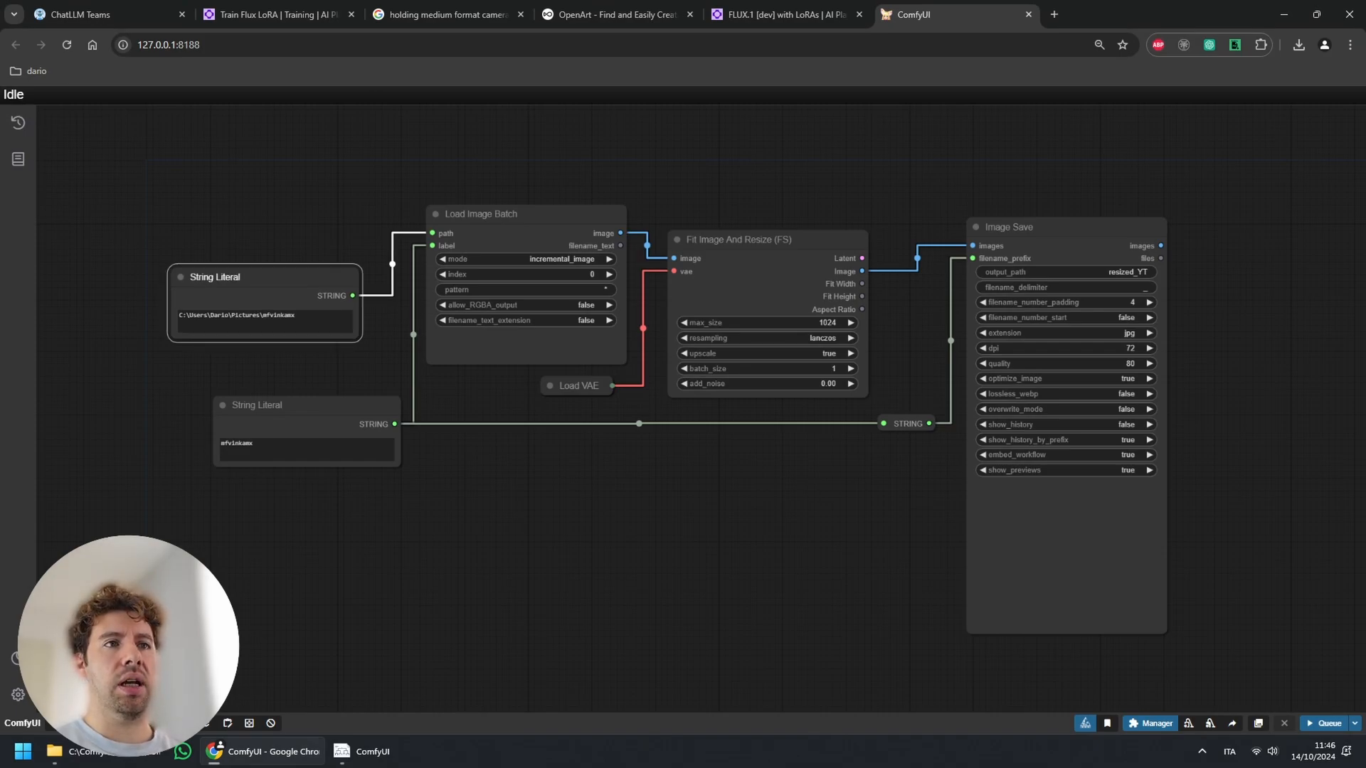
drag(740, 239, 751, 237)
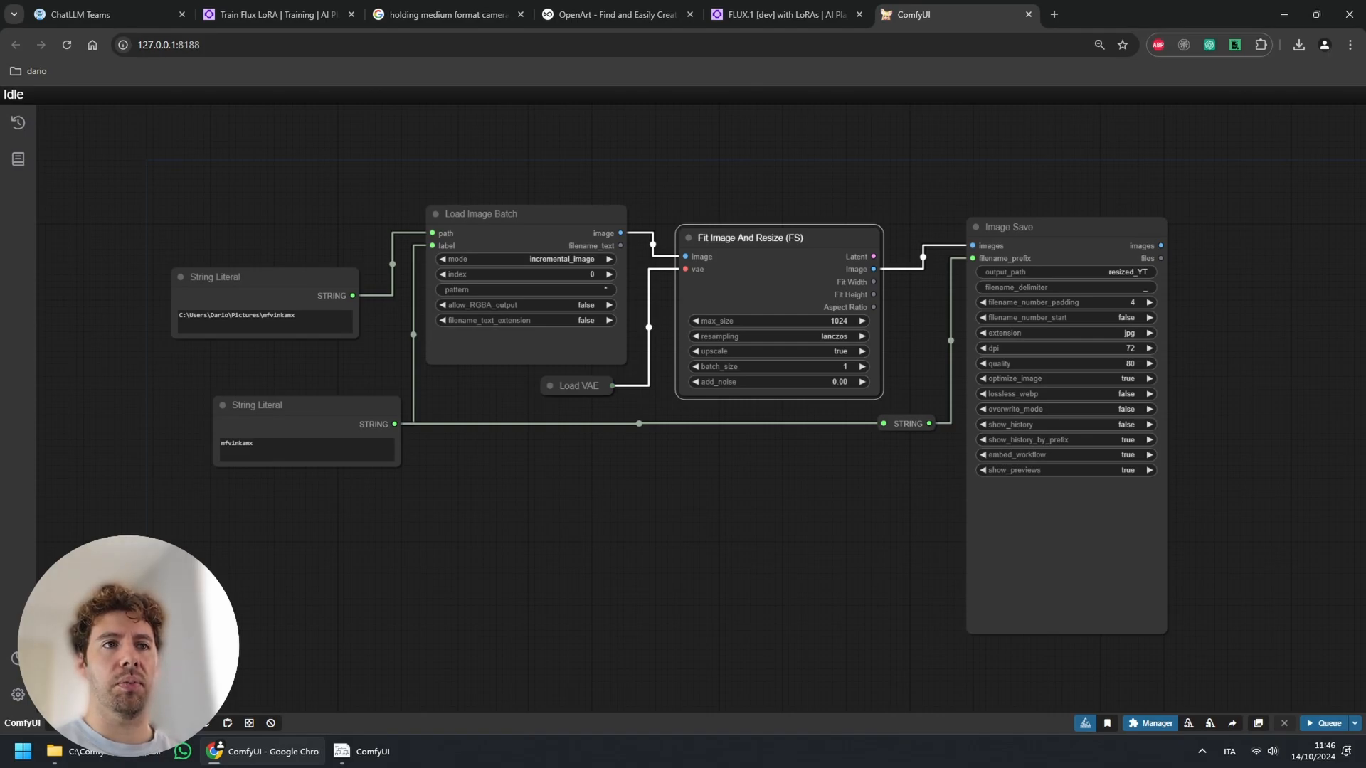
drag(576, 385, 587, 393)
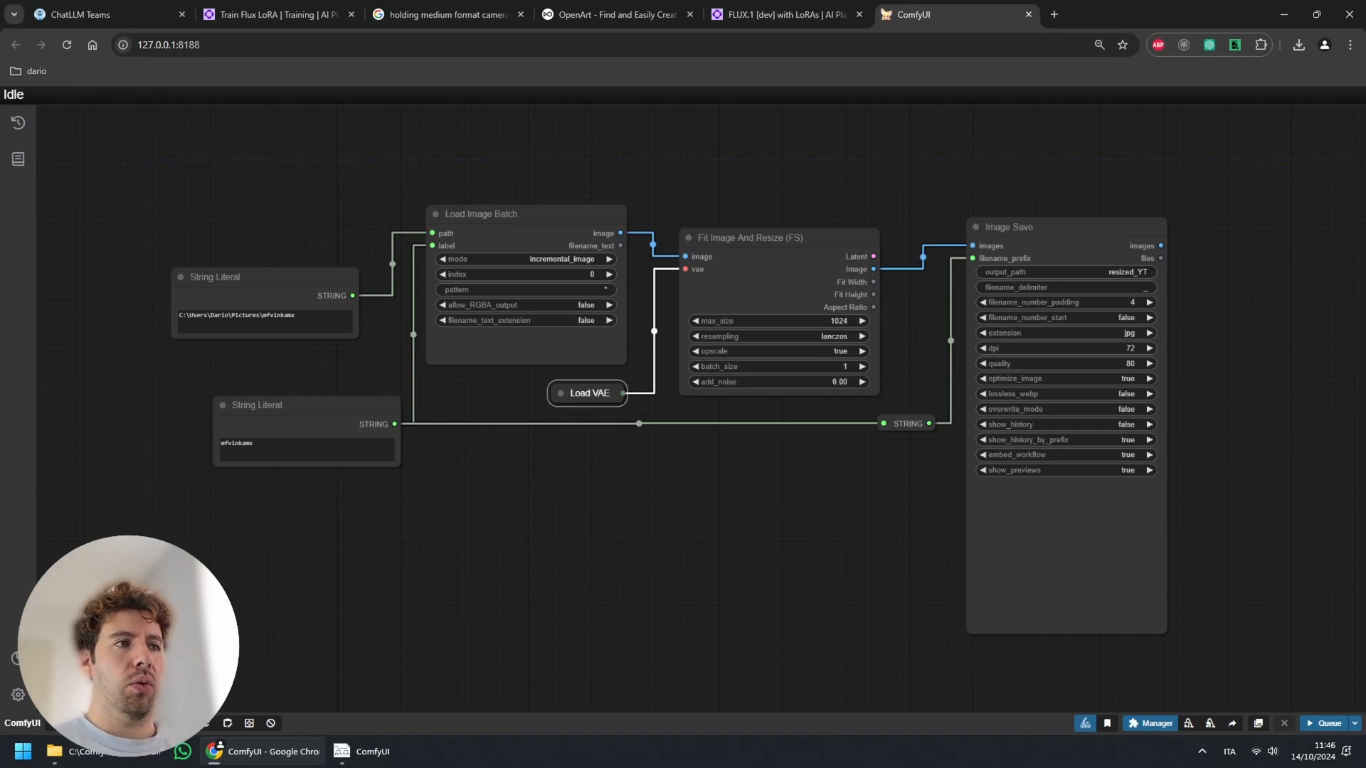
- Shift the mfvinkamx String Literal node slightly and align the STRING reroute node level with its output
drag(306, 405, 300, 399)
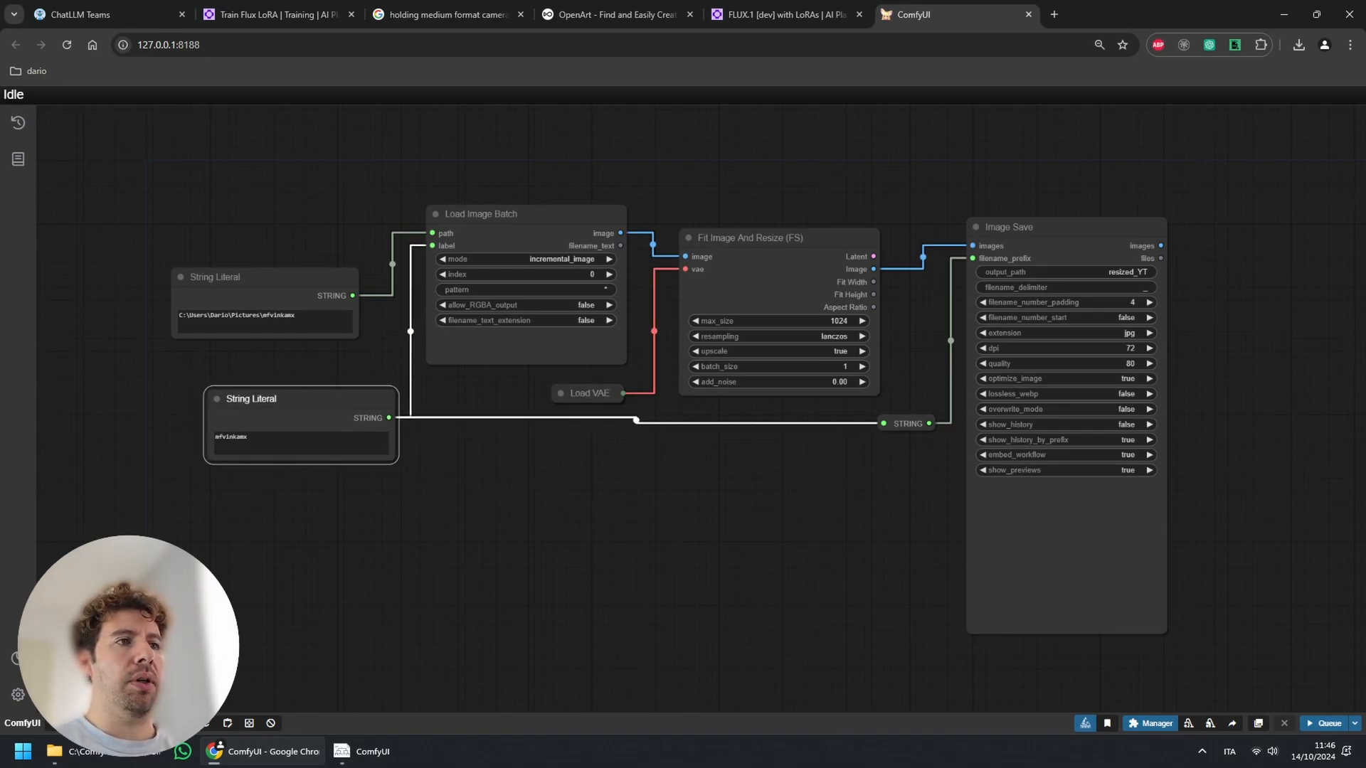
double_click(233, 438)
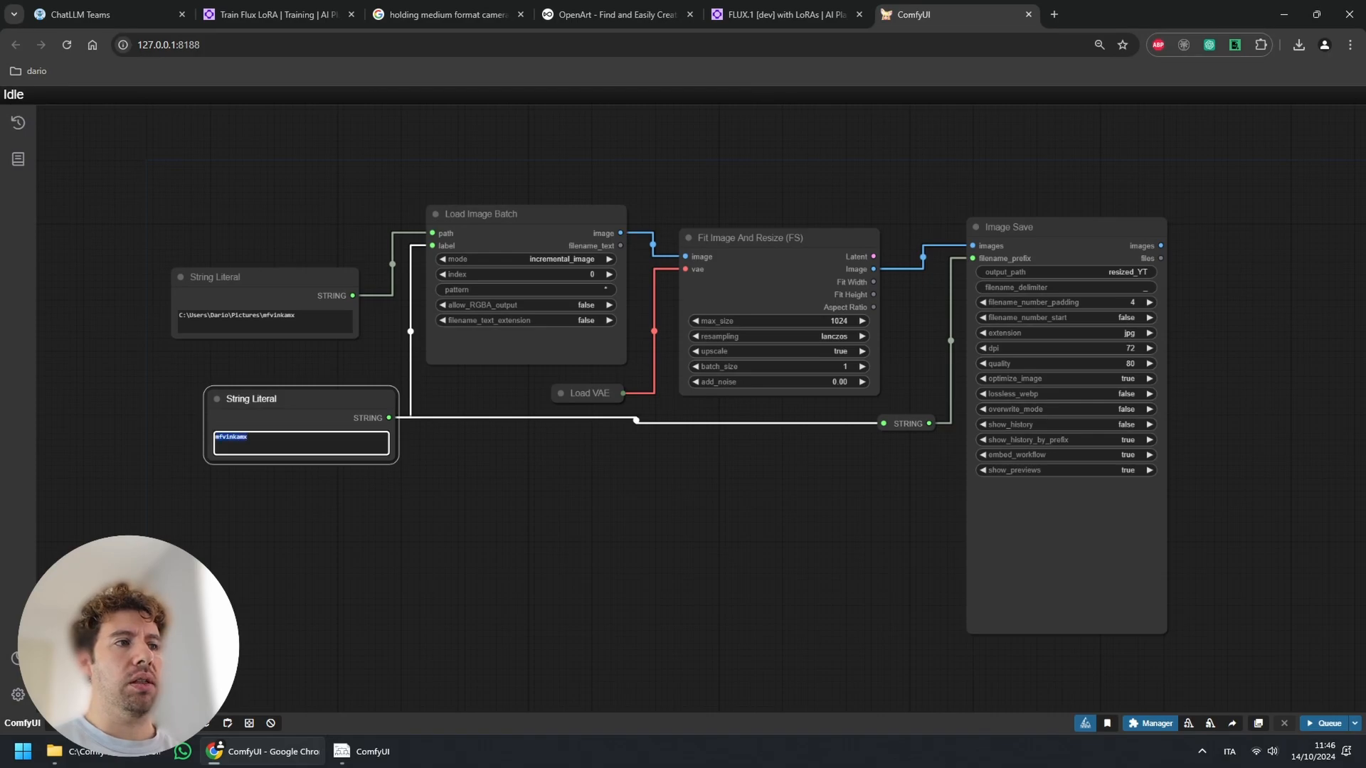
drag(249, 438, 214, 438)
click(313, 516)
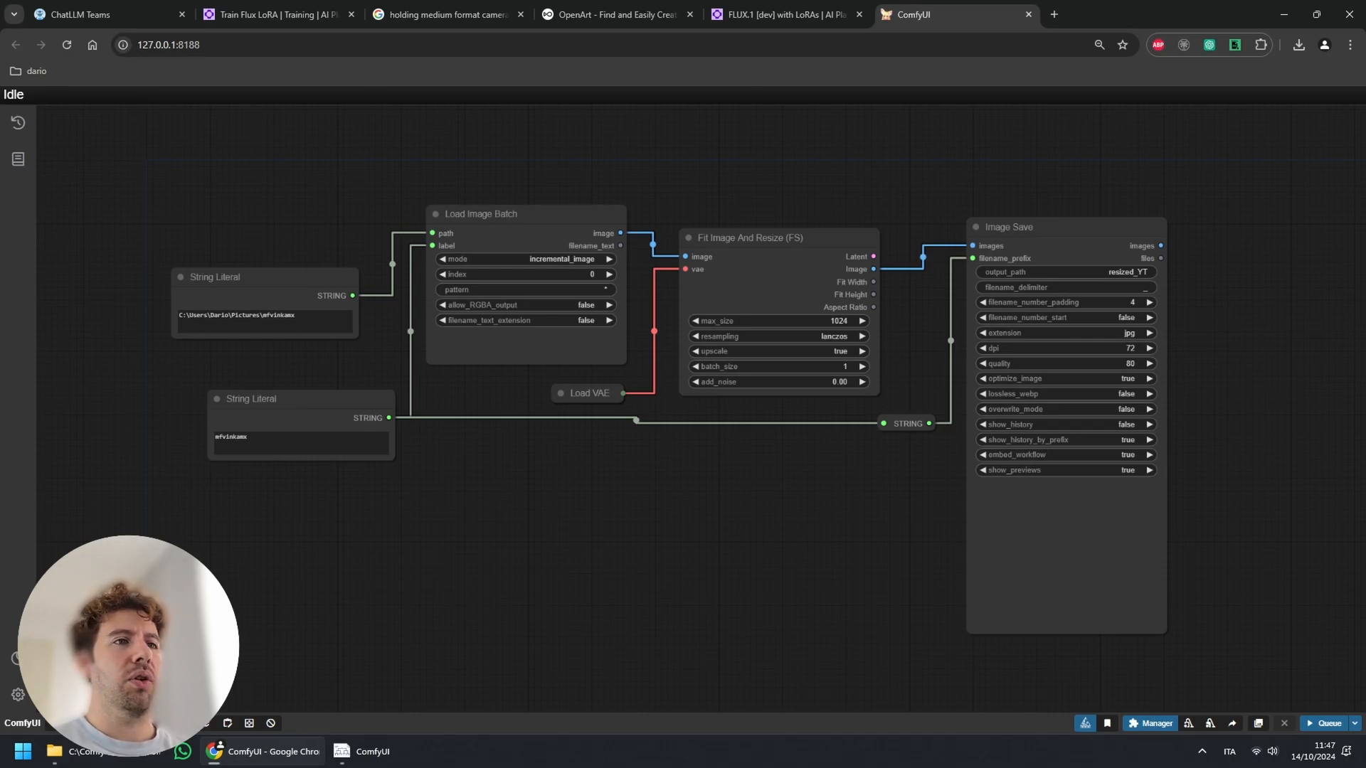
drag(907, 423, 906, 418)
click(903, 480)
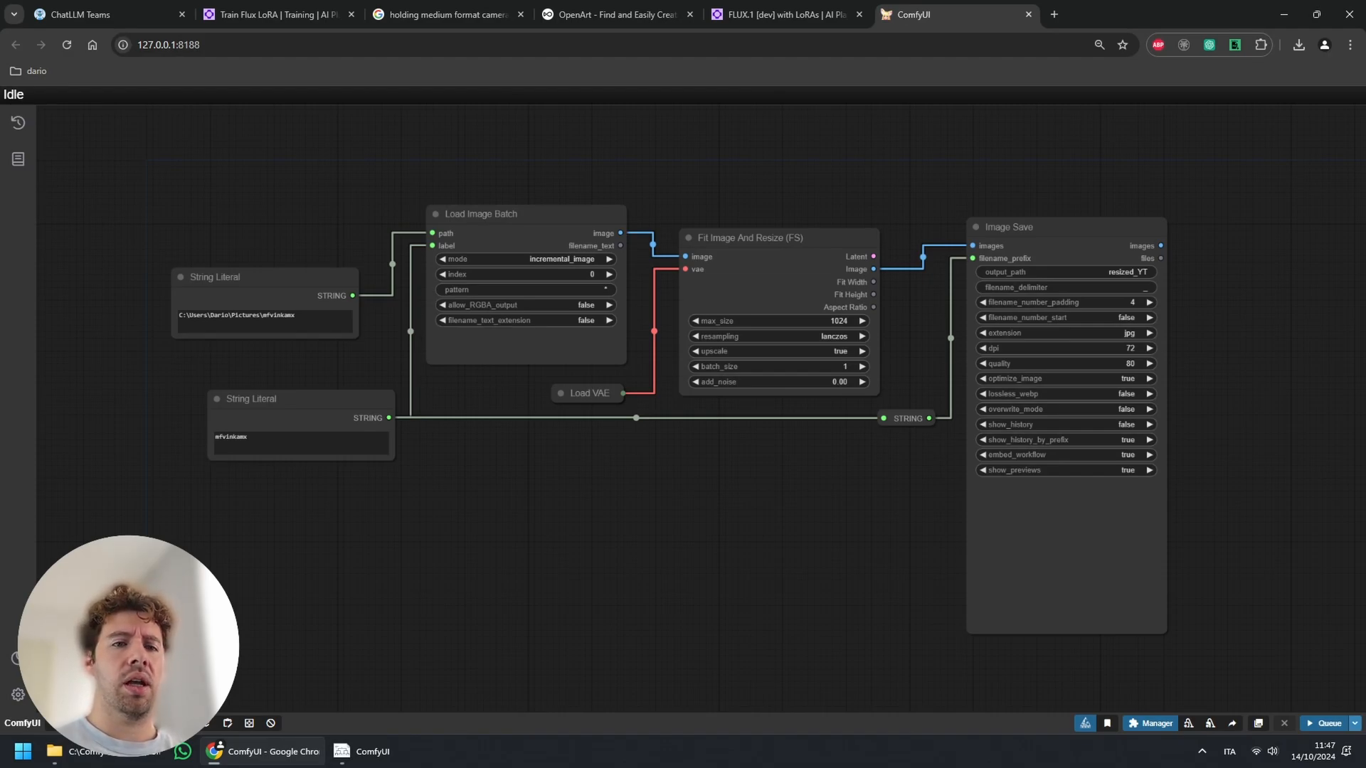
- Set the batch count to 125 and queue the resize workflow for the photo folder
click(1354, 723)
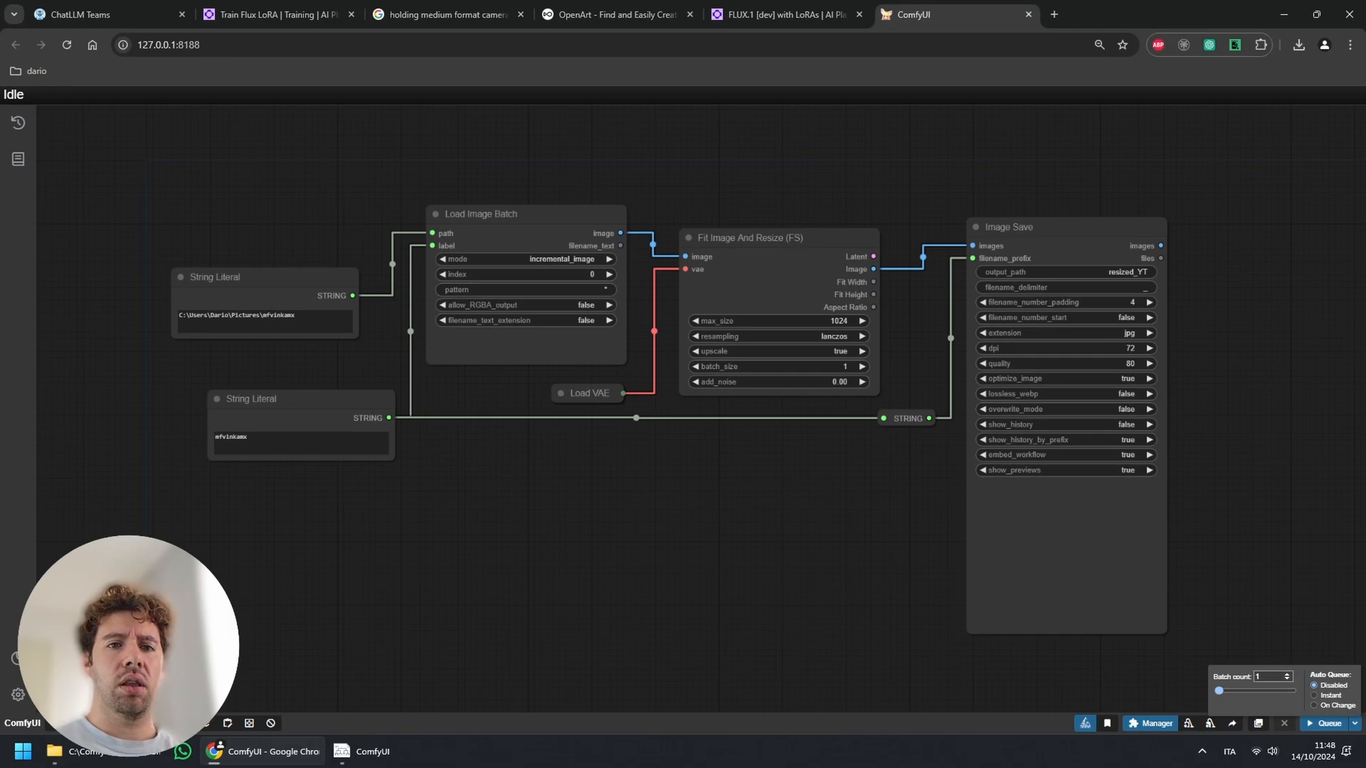
double_click(1264, 676)
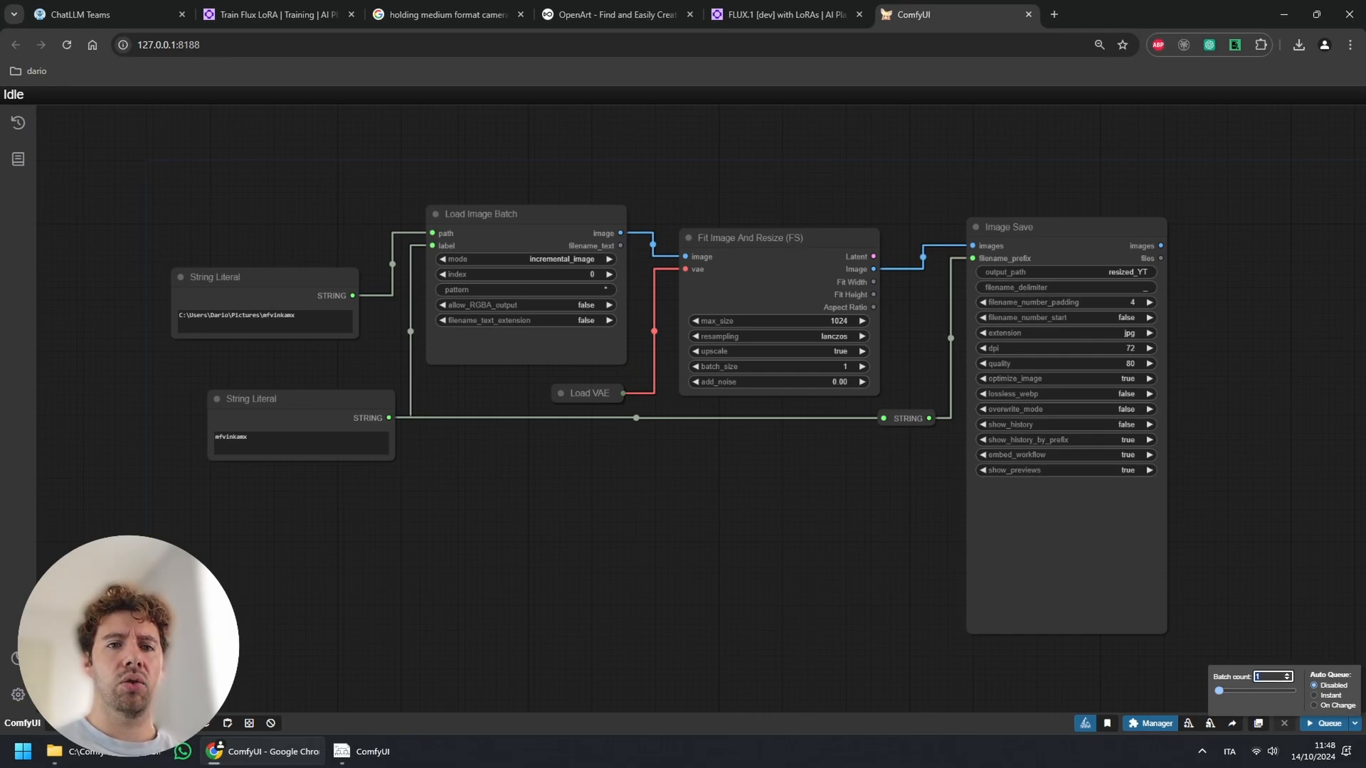
key(Escape)
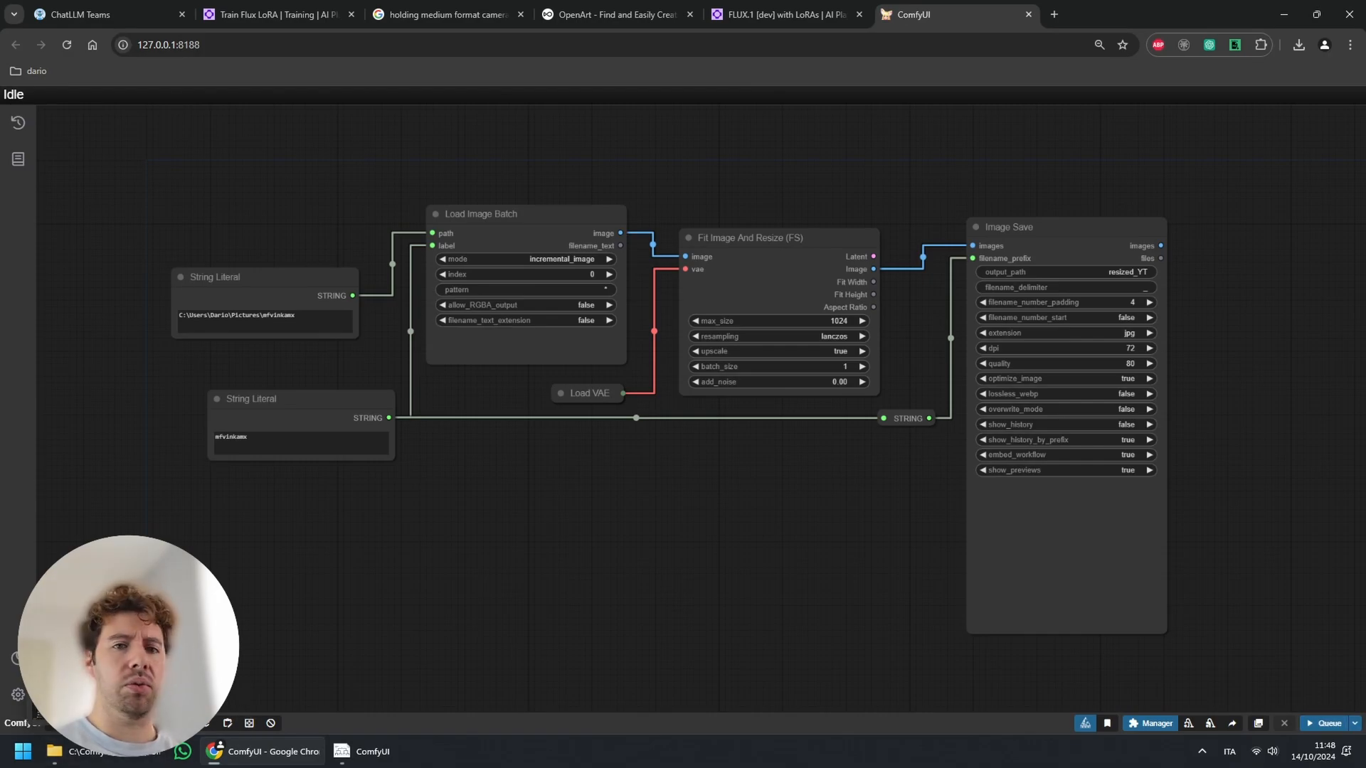
click(1354, 722)
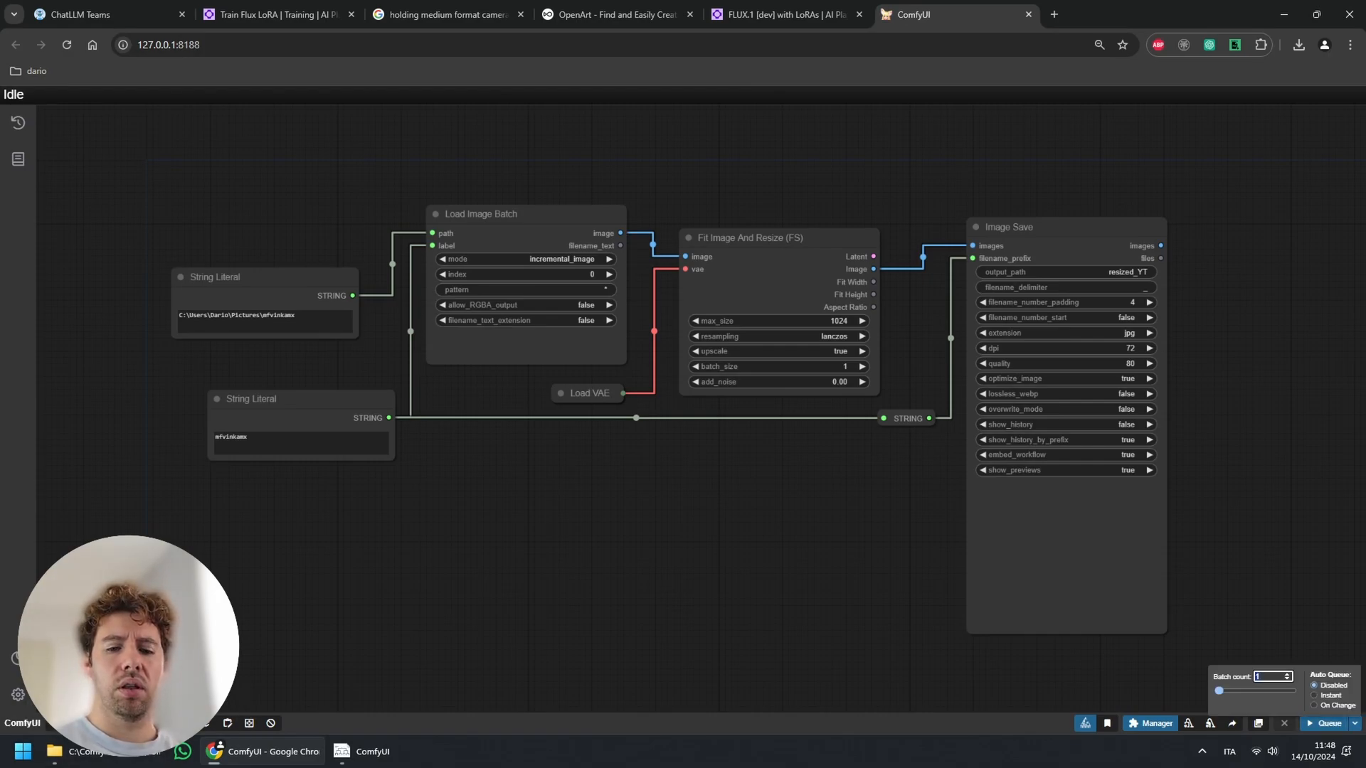
text(25)
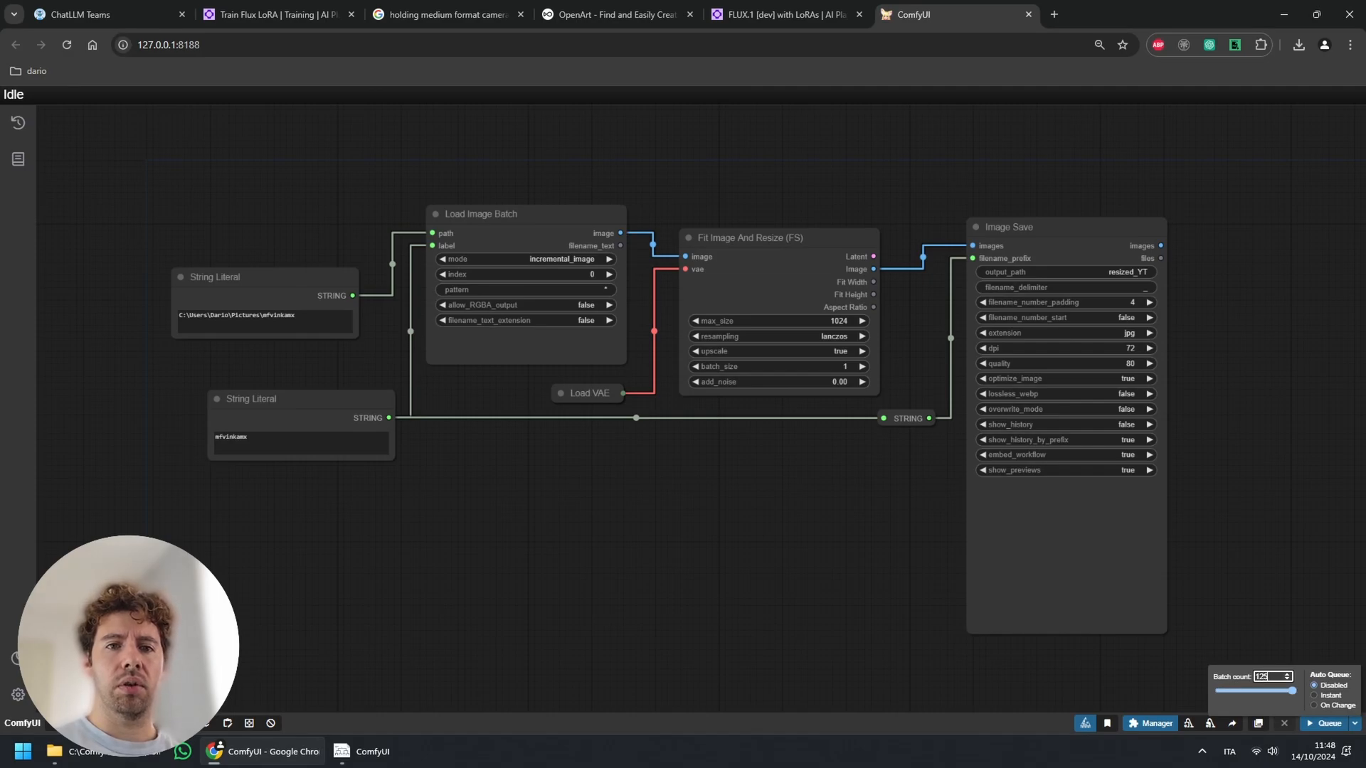
key(Escape)
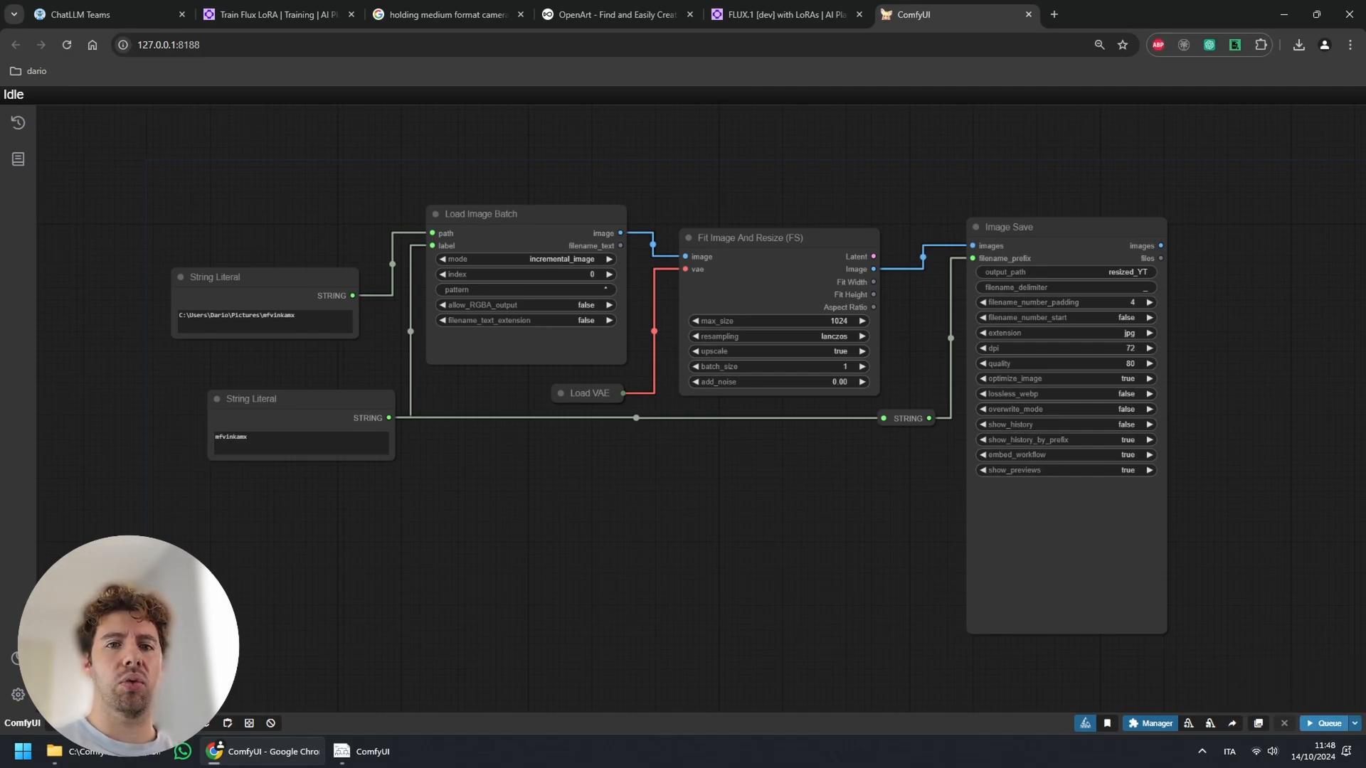
click(1324, 722)
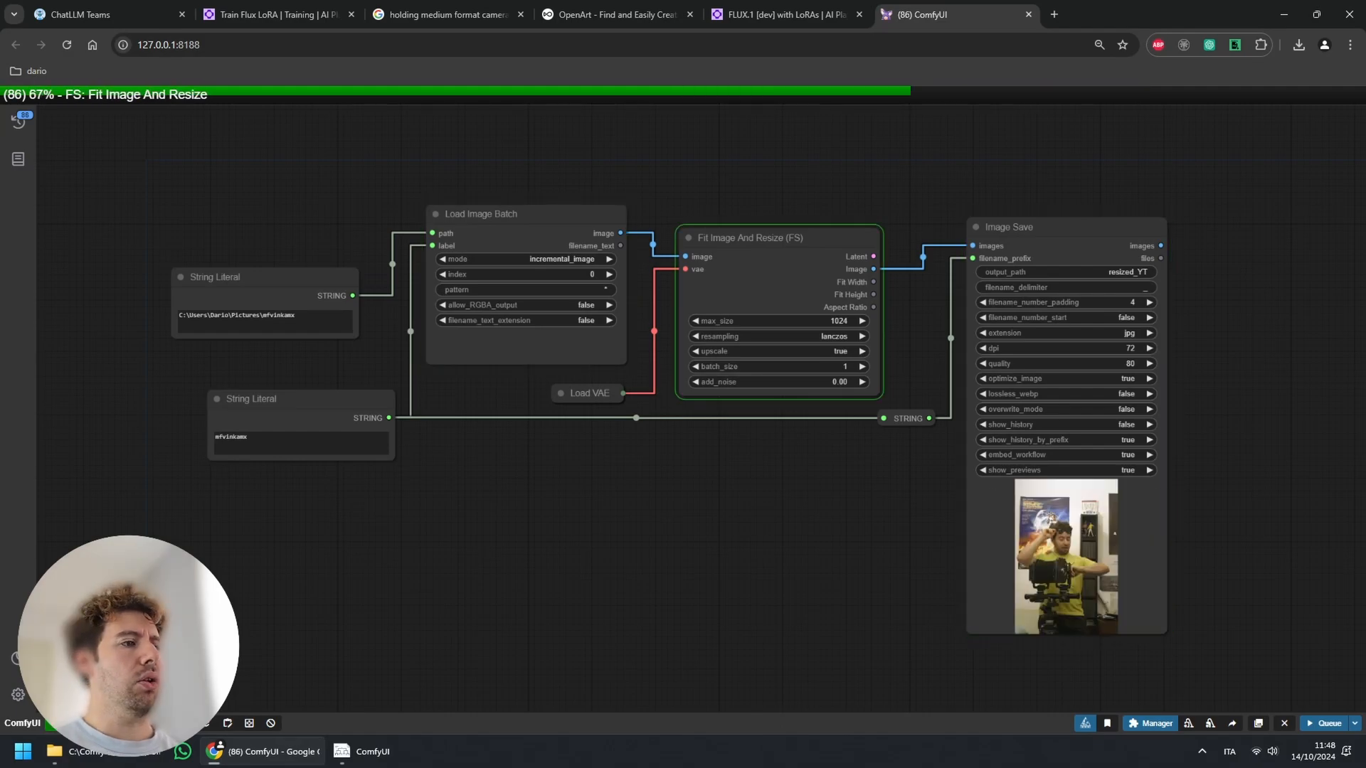
scroll(1235, 275, up, 10)
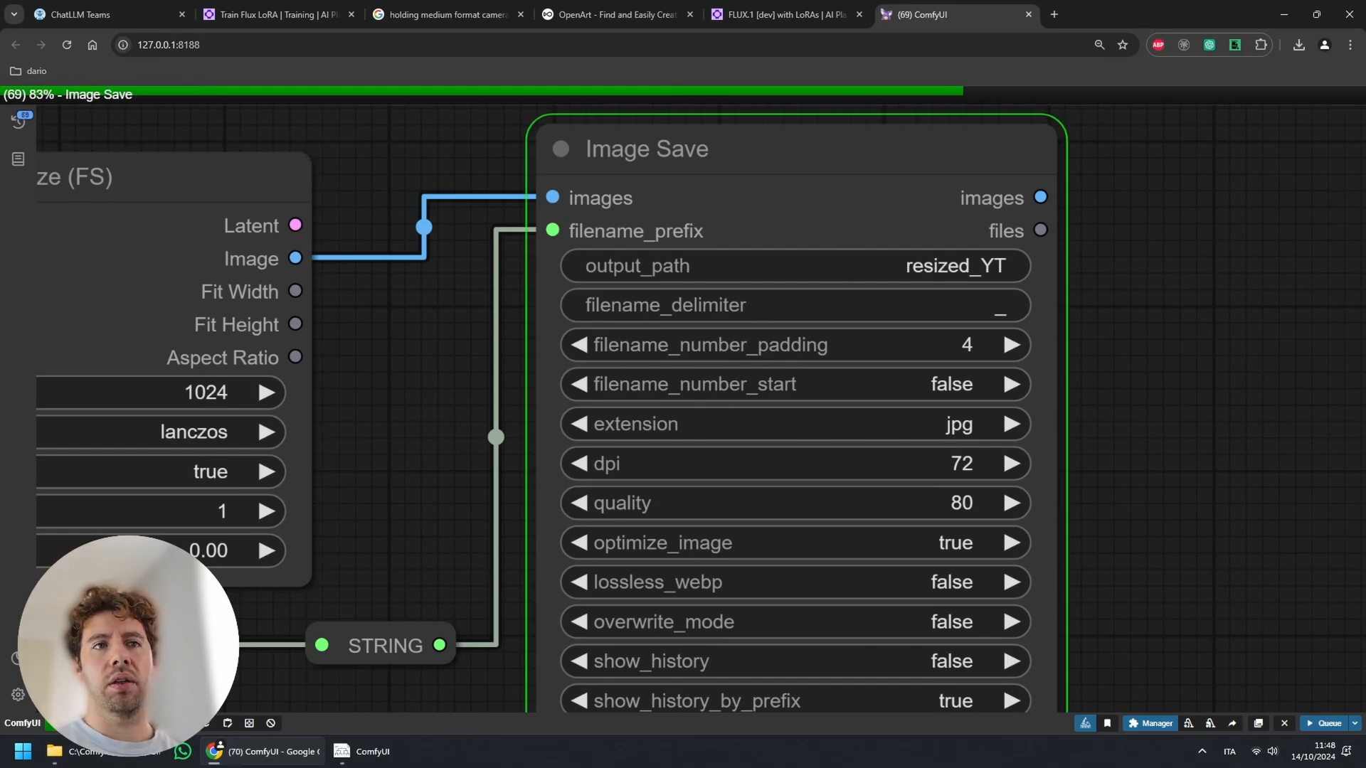
- Switch to File Explorer, look over the resized photos in the resized_YT output folder, and minimize the window
scroll(940, 362, down, 1)
key(alt+Tab)
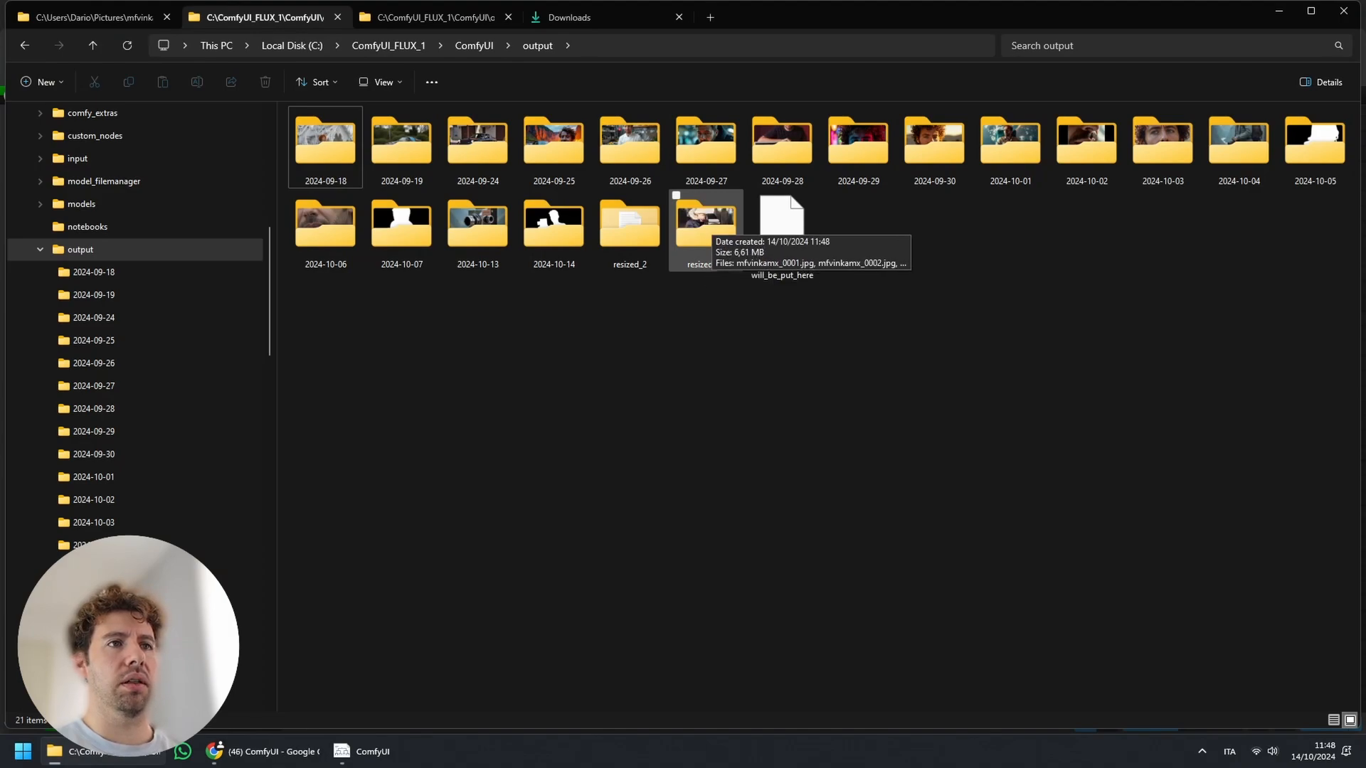
double_click(706, 226)
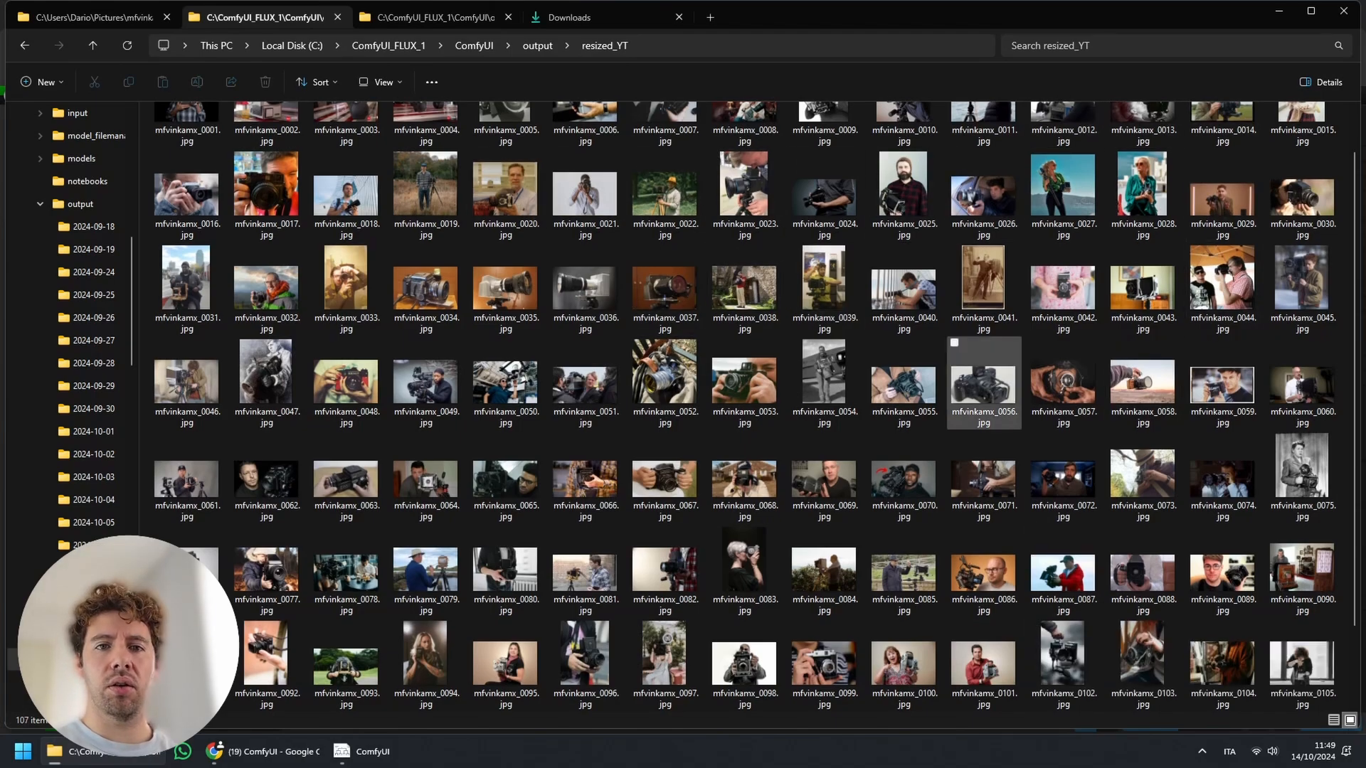
scroll(981, 349, down, 1)
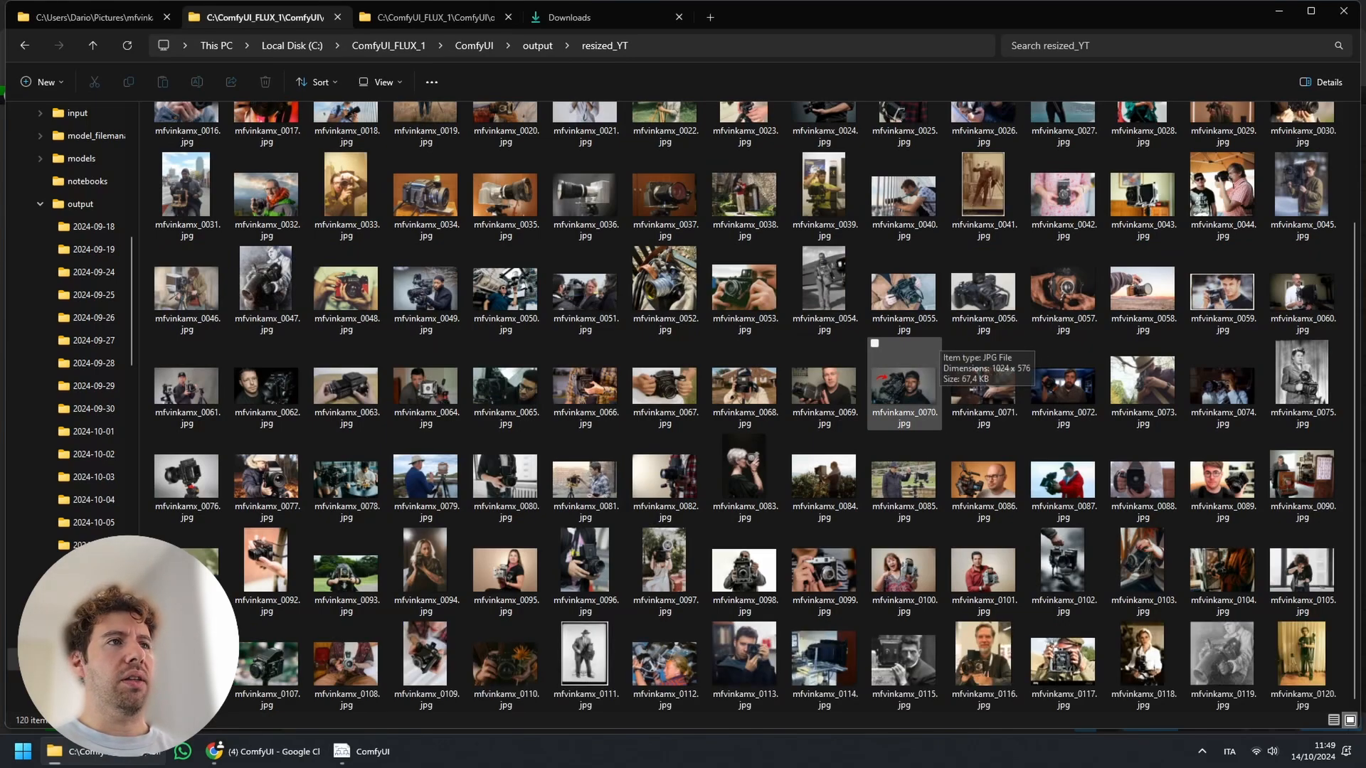
scroll(957, 347, down, 1)
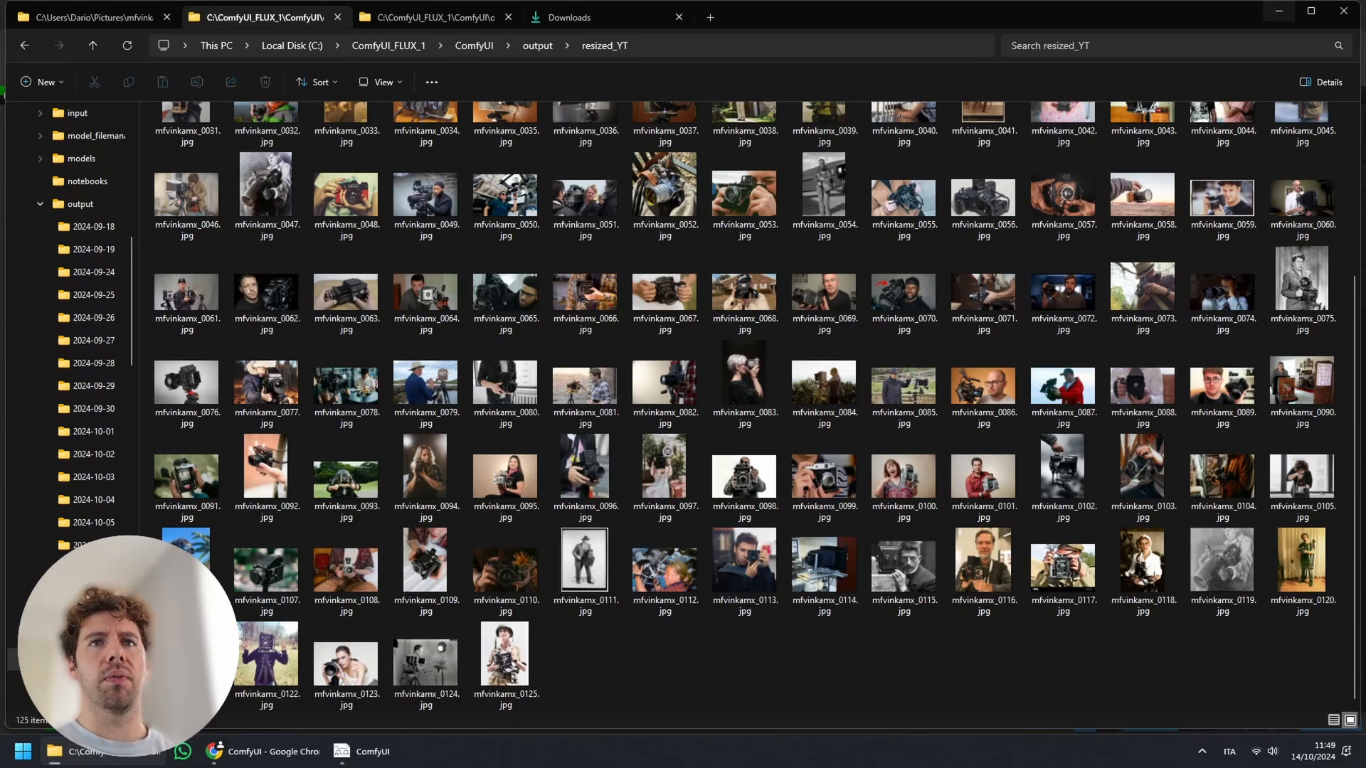
click(1278, 10)
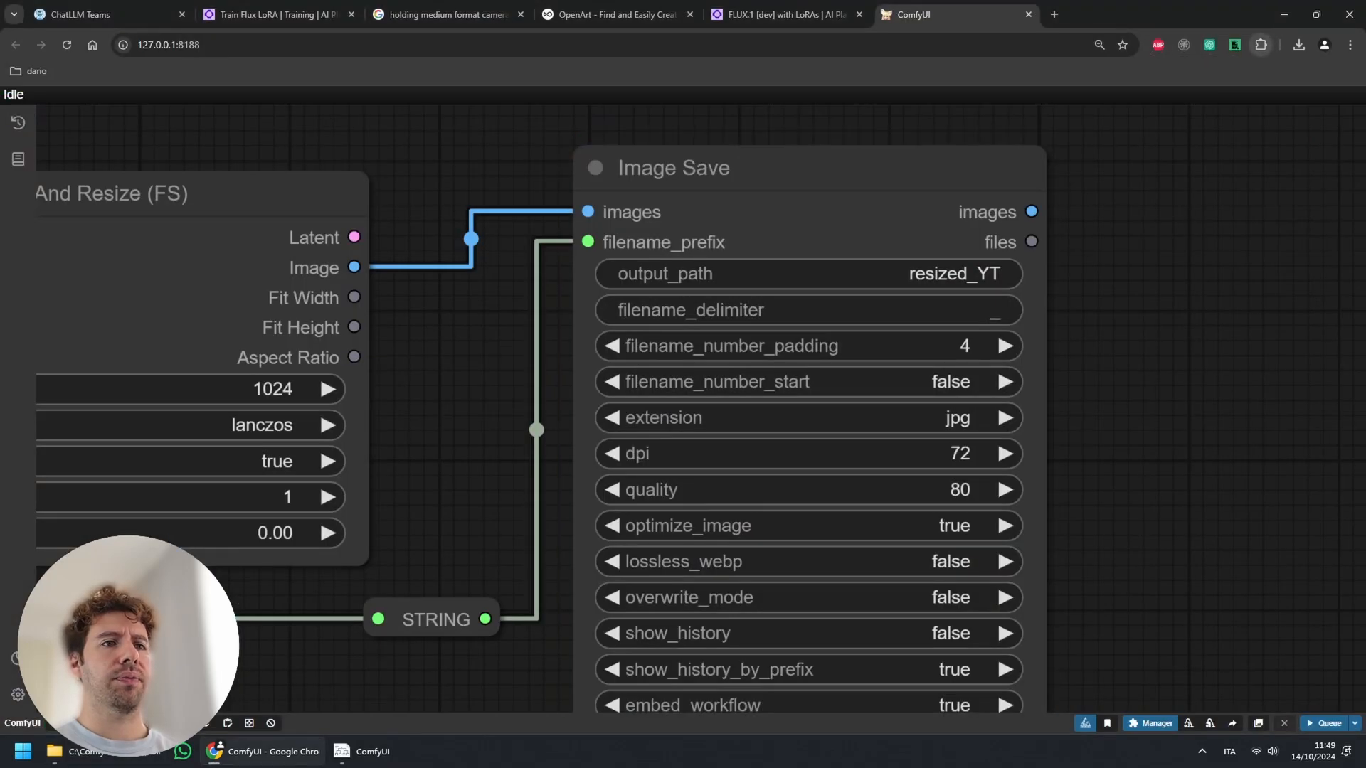
- Bring the whole resize workflow into view in ComfyUI and check the batch count setting
scroll(1203, 275, down, 5)
scroll(1209, 338, down, 4)
drag(1209, 337, 1133, 228)
click(1354, 724)
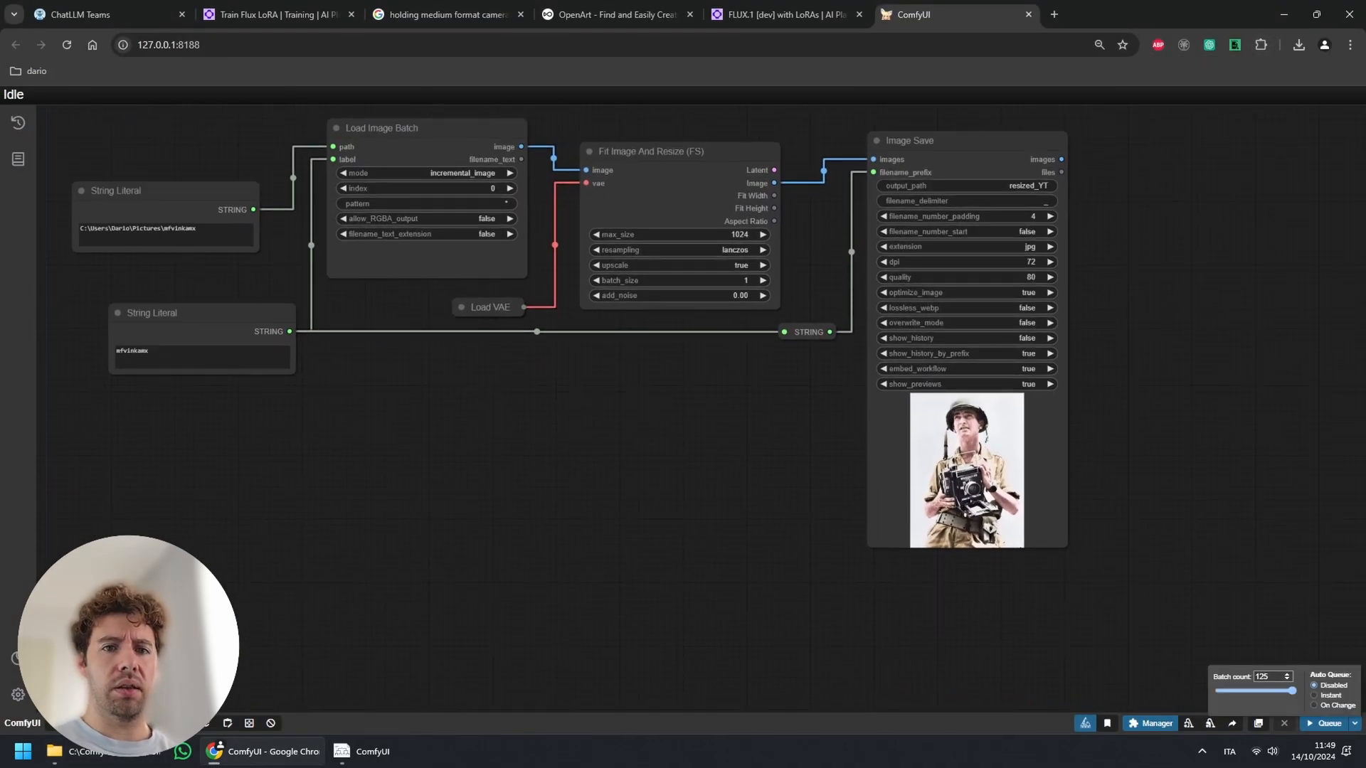
double_click(1262, 676)
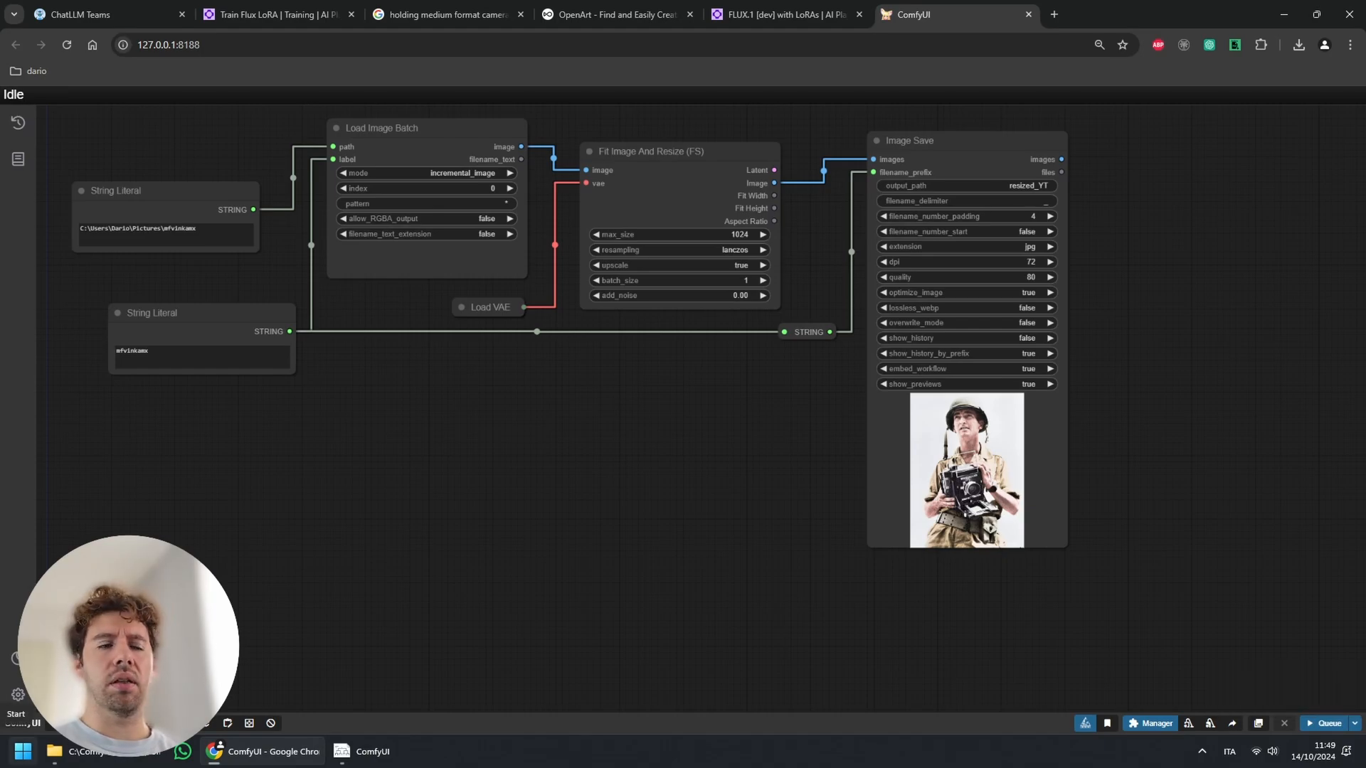
- Find taggui.exe with the Windows search and launch TagGUI
click(23, 751)
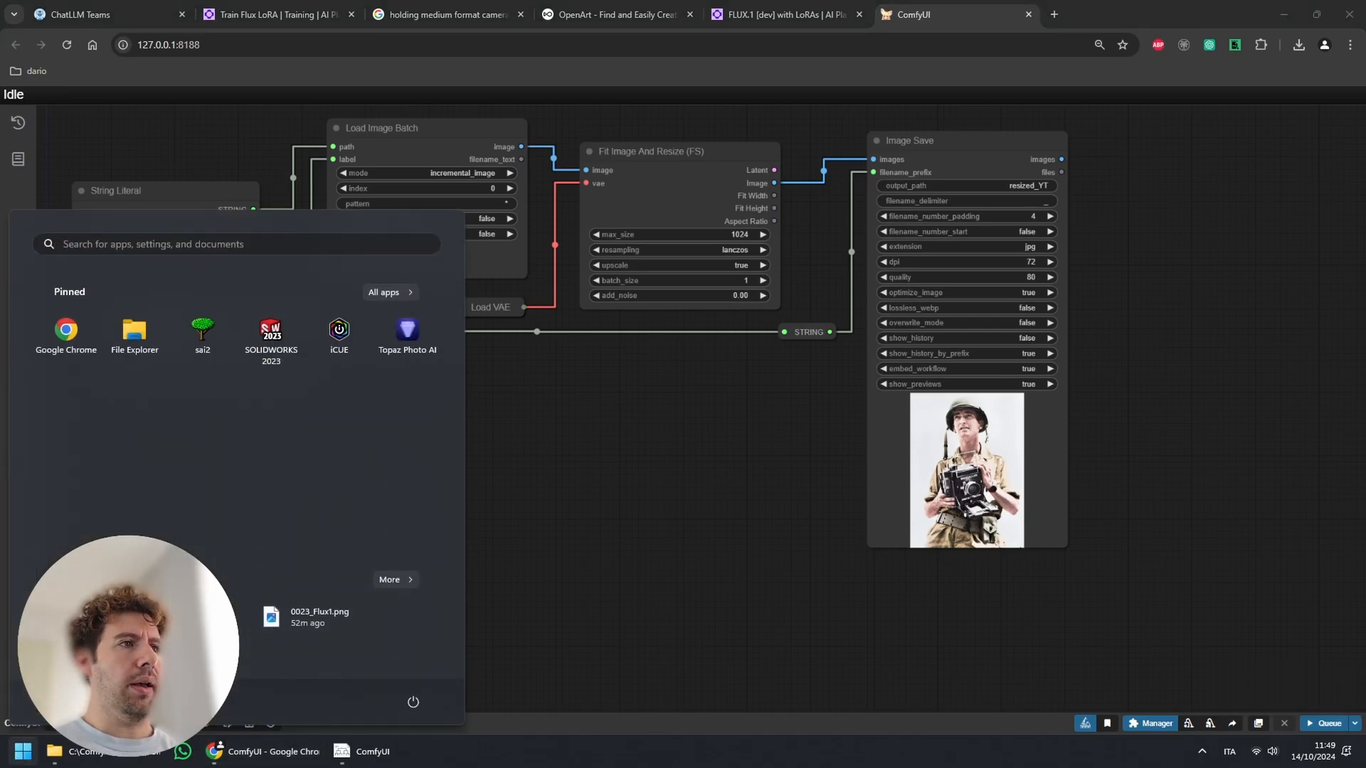
click(237, 244)
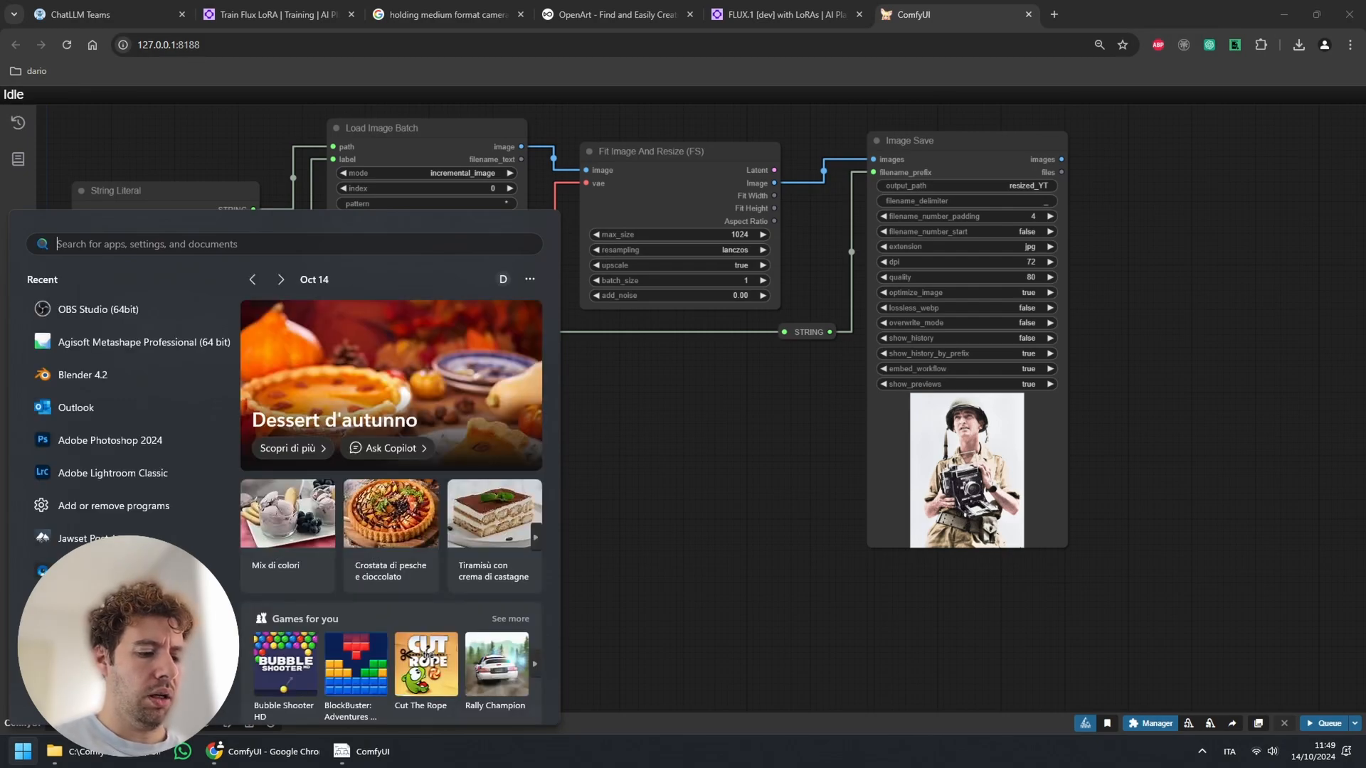
text(TAG)
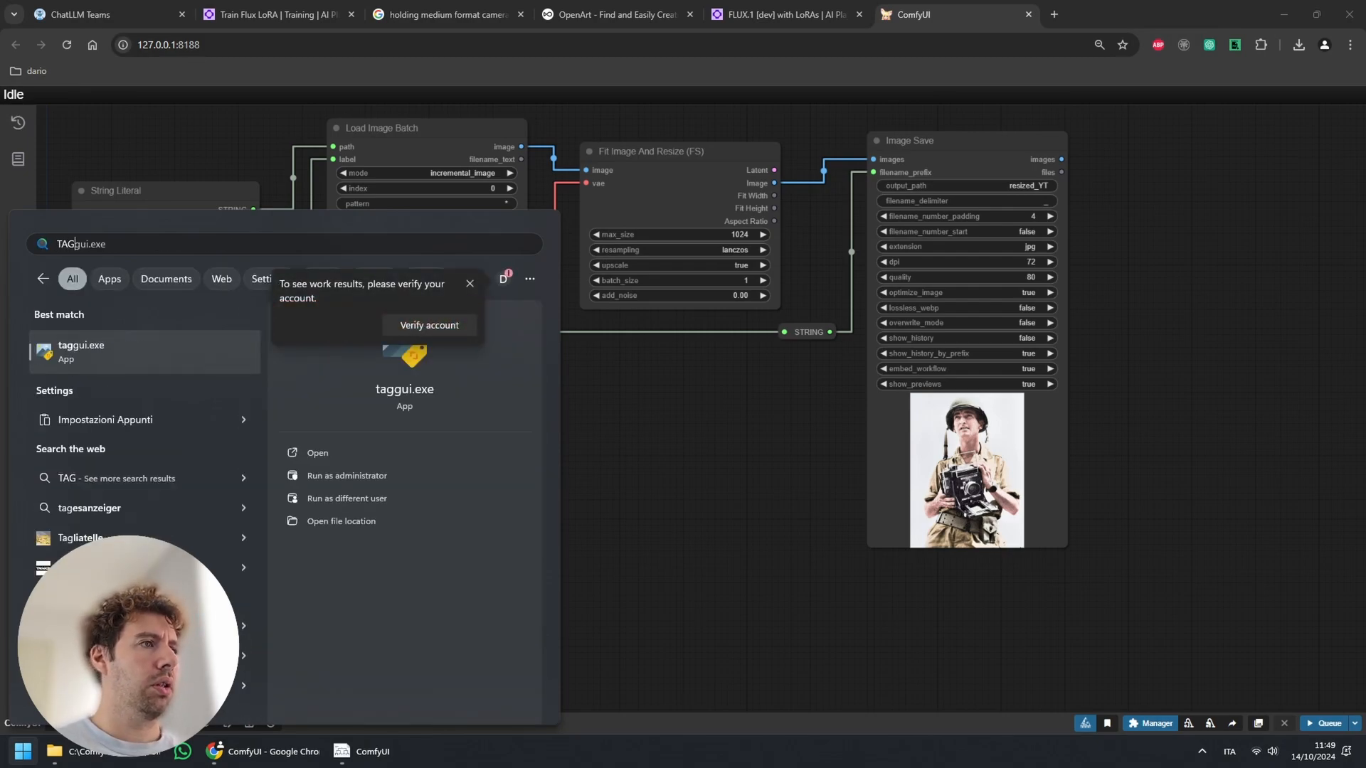
key(Return)
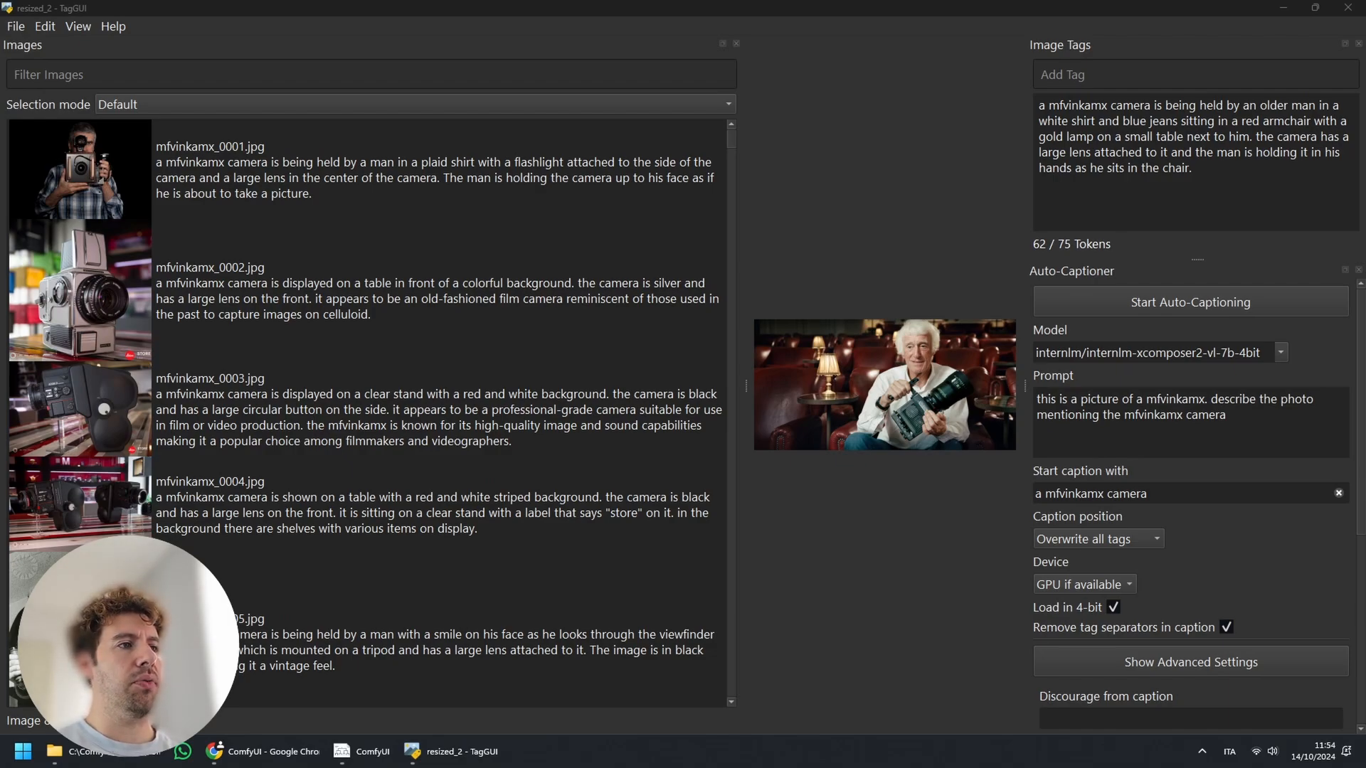
- Step through the captioned images mfvinkamx_0009.jpg to mfvinkamx_0012.jpg and read their captions
key(Down)
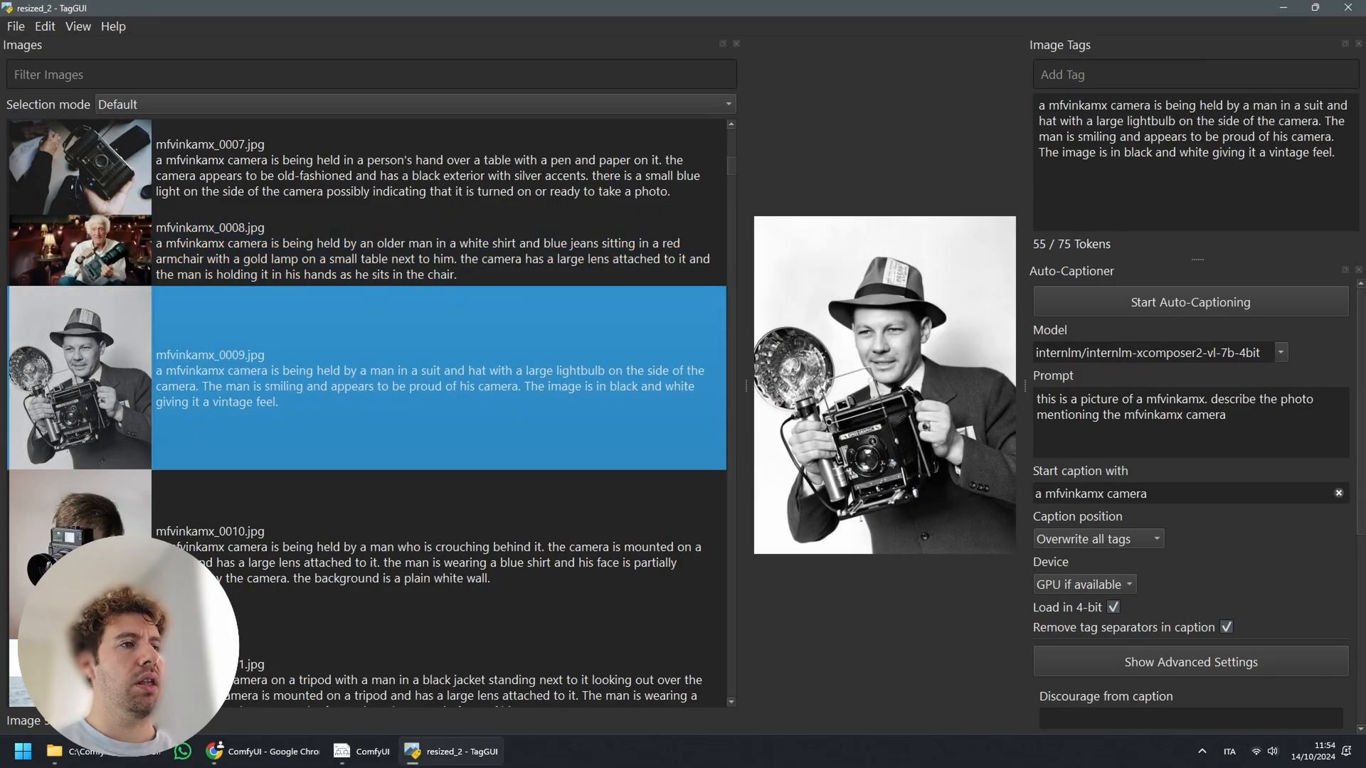
key(Down)
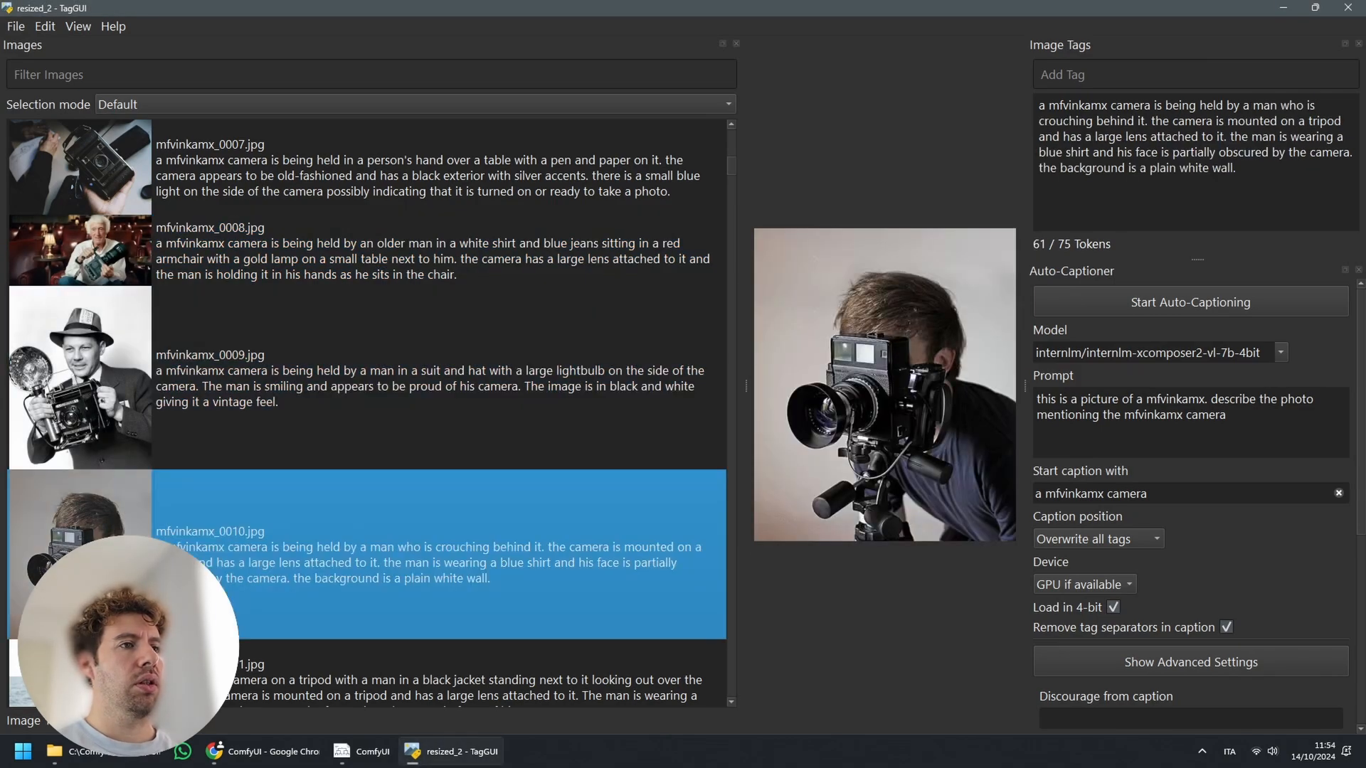
scroll(366, 412, down, 1)
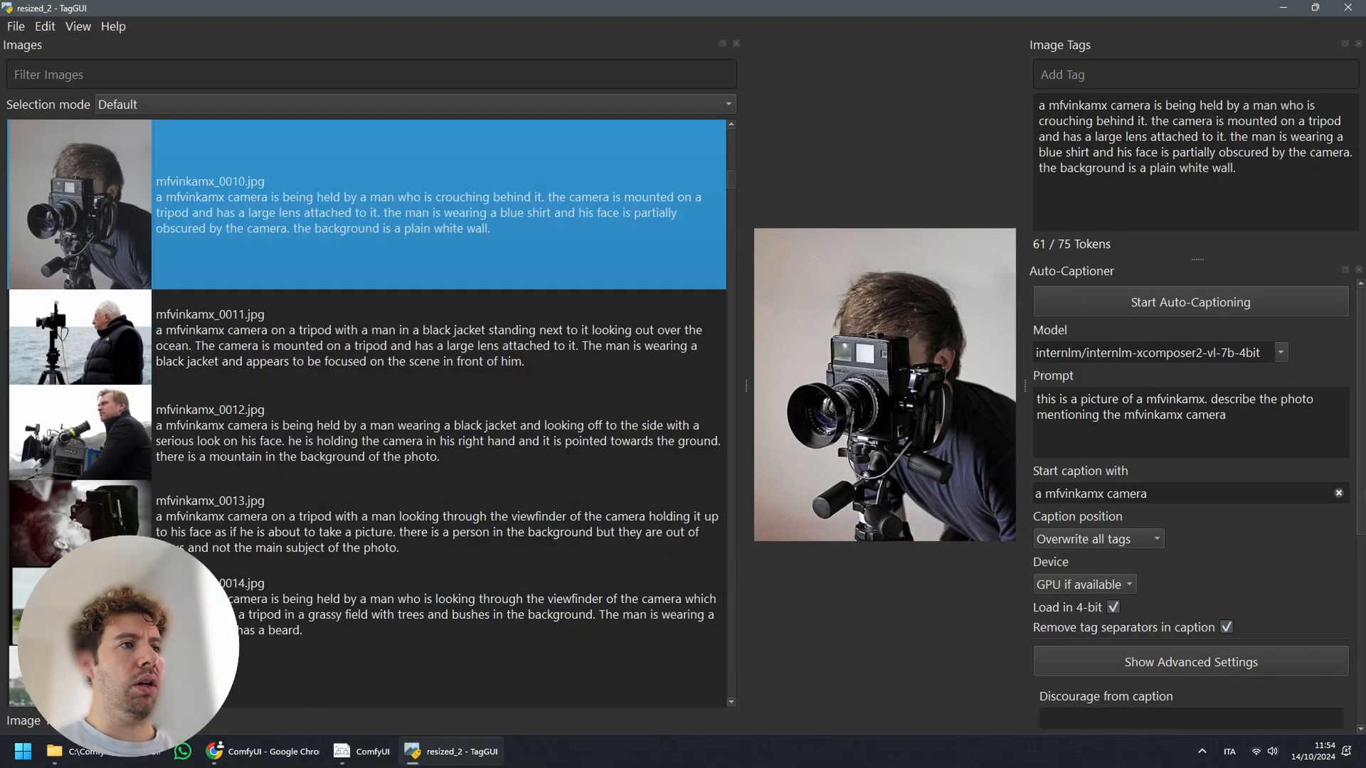
key(Down)
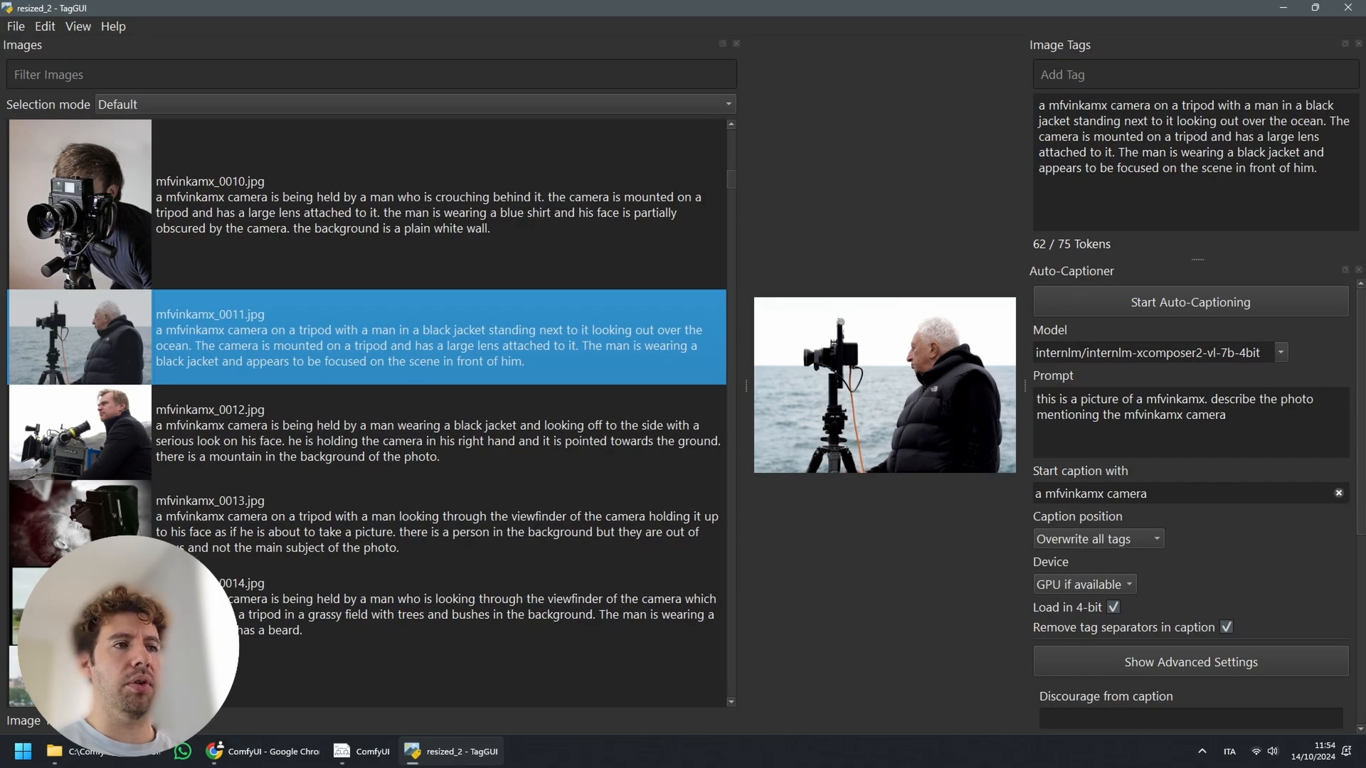
key(Down)
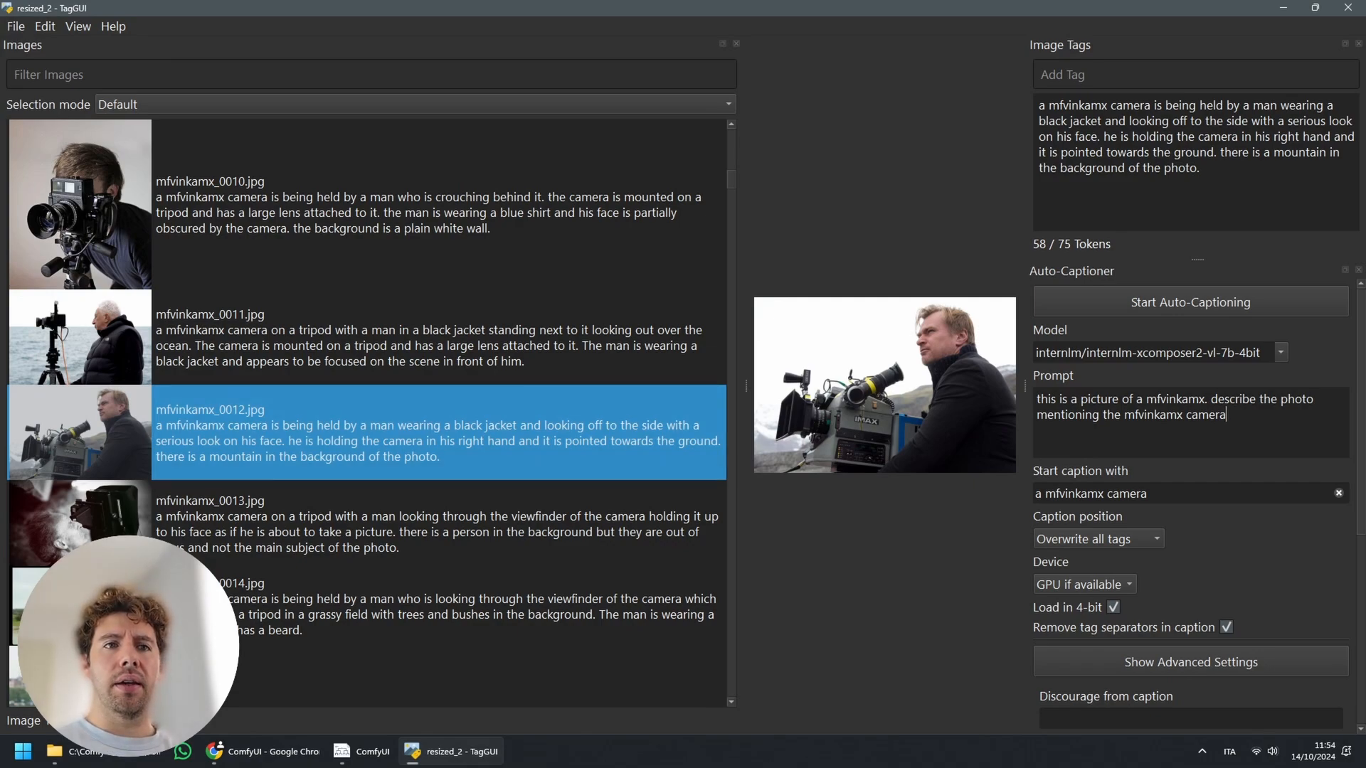
- Examine the Auto-Captioner prompt, highlighting the full text, both mfvinkamx trigger words and the word "camera"
drag(1036, 399, 1226, 415)
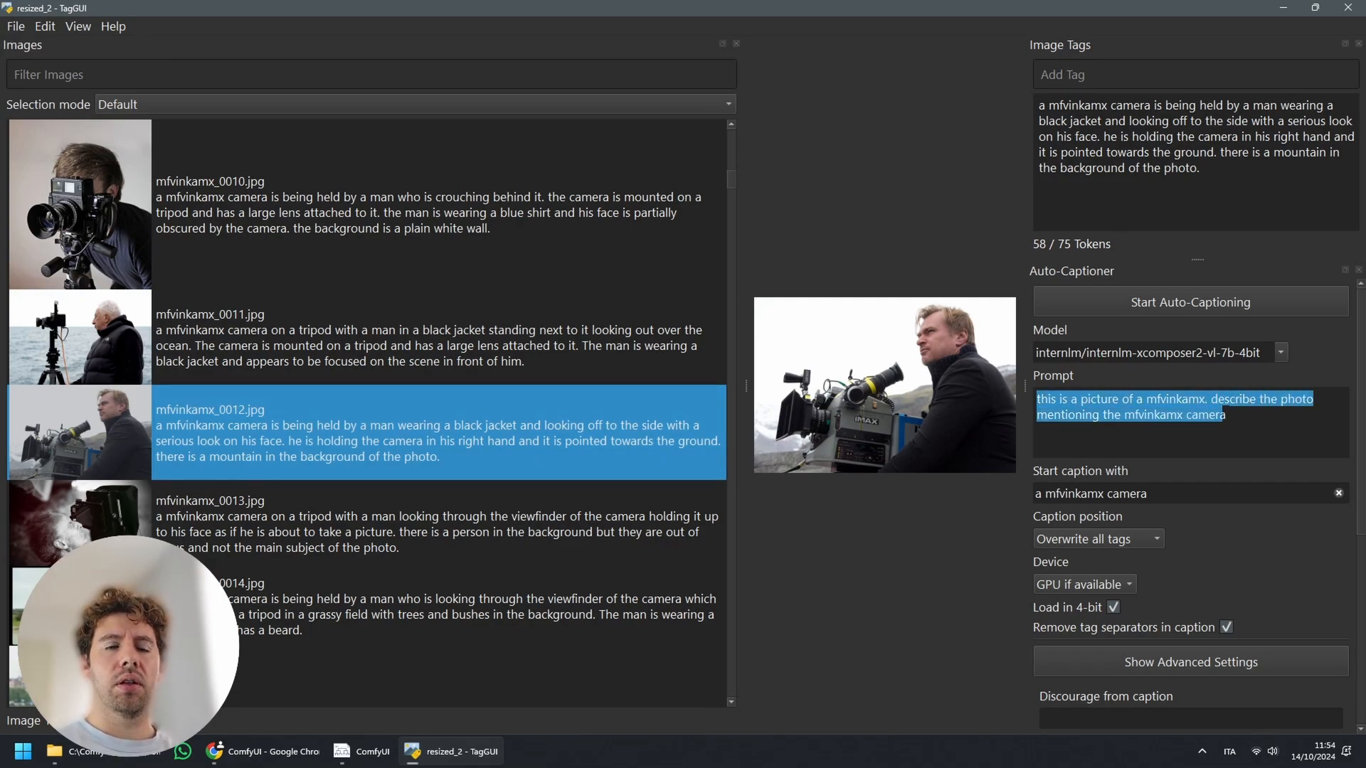
click(1226, 415)
drag(1142, 399, 1207, 399)
click(1226, 414)
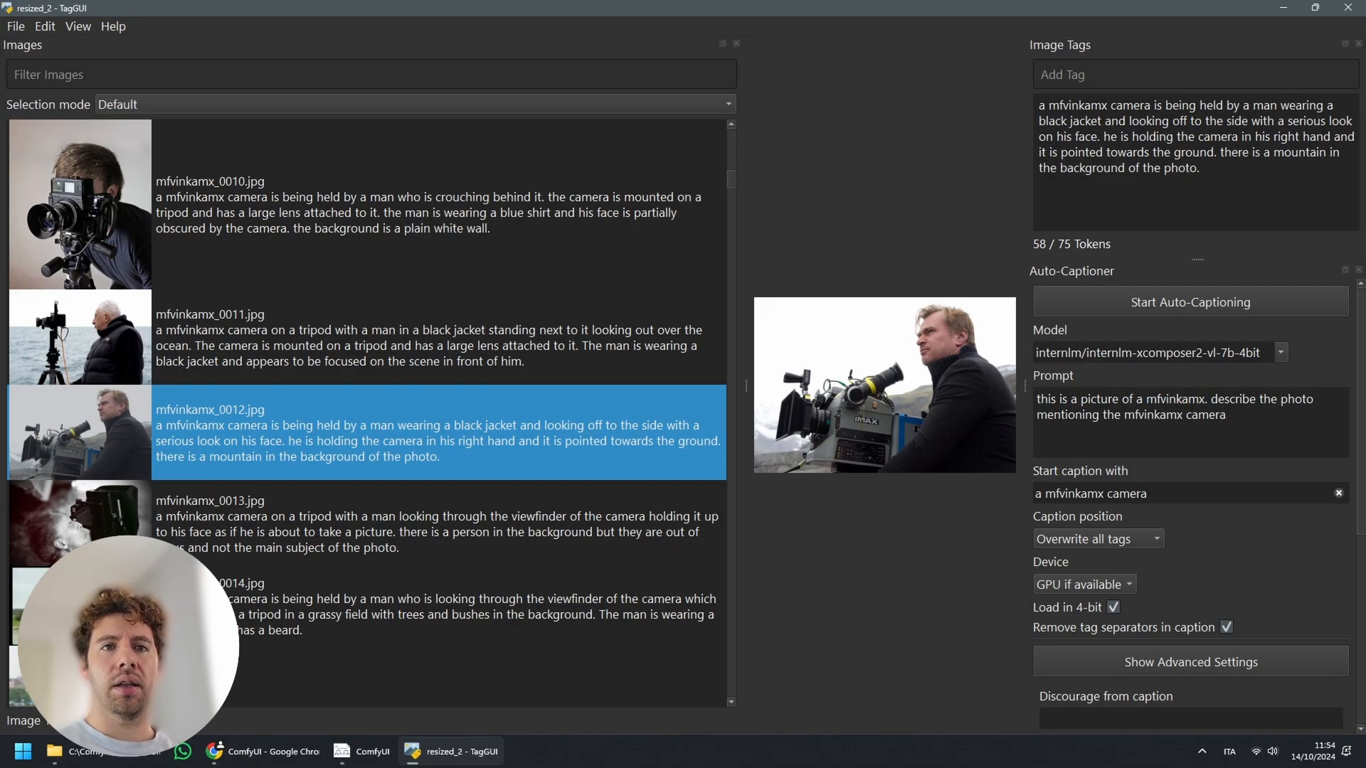
drag(1145, 399, 1204, 399)
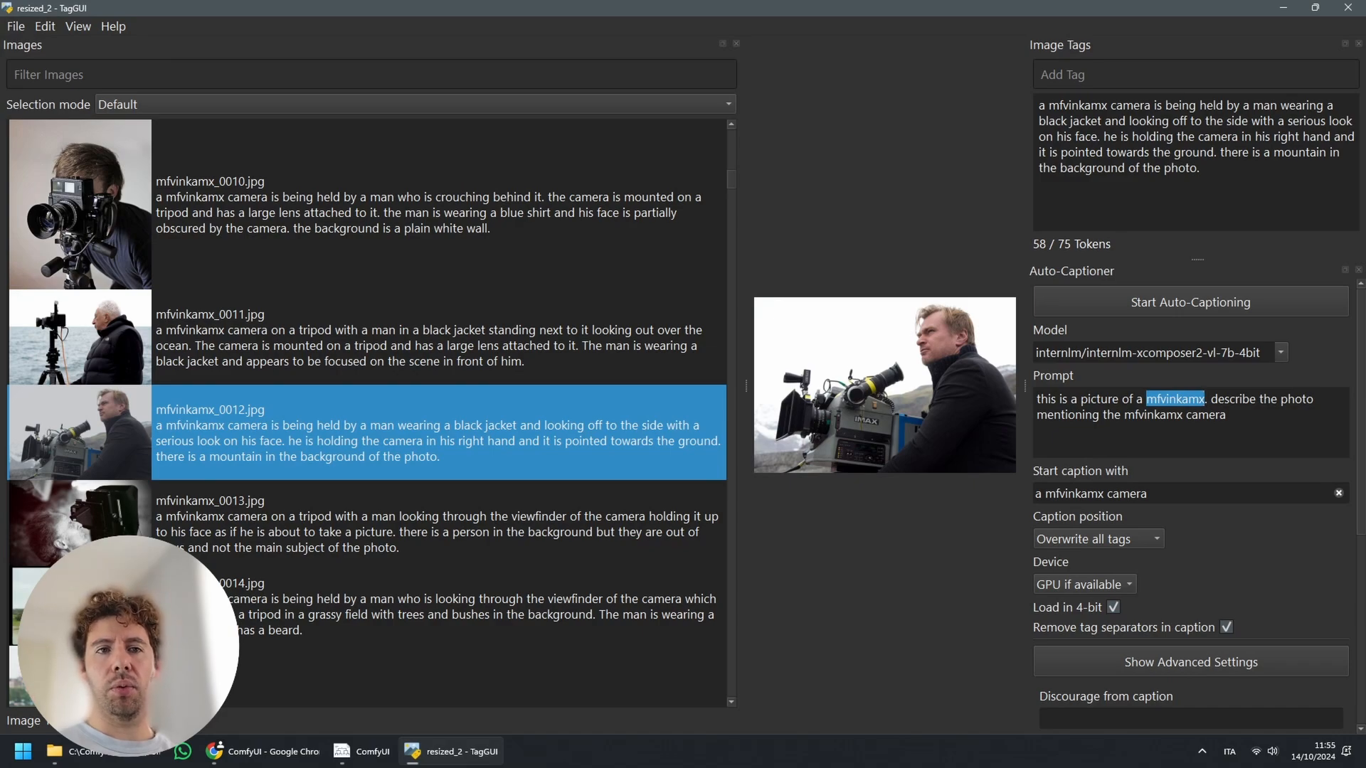
click(1124, 414)
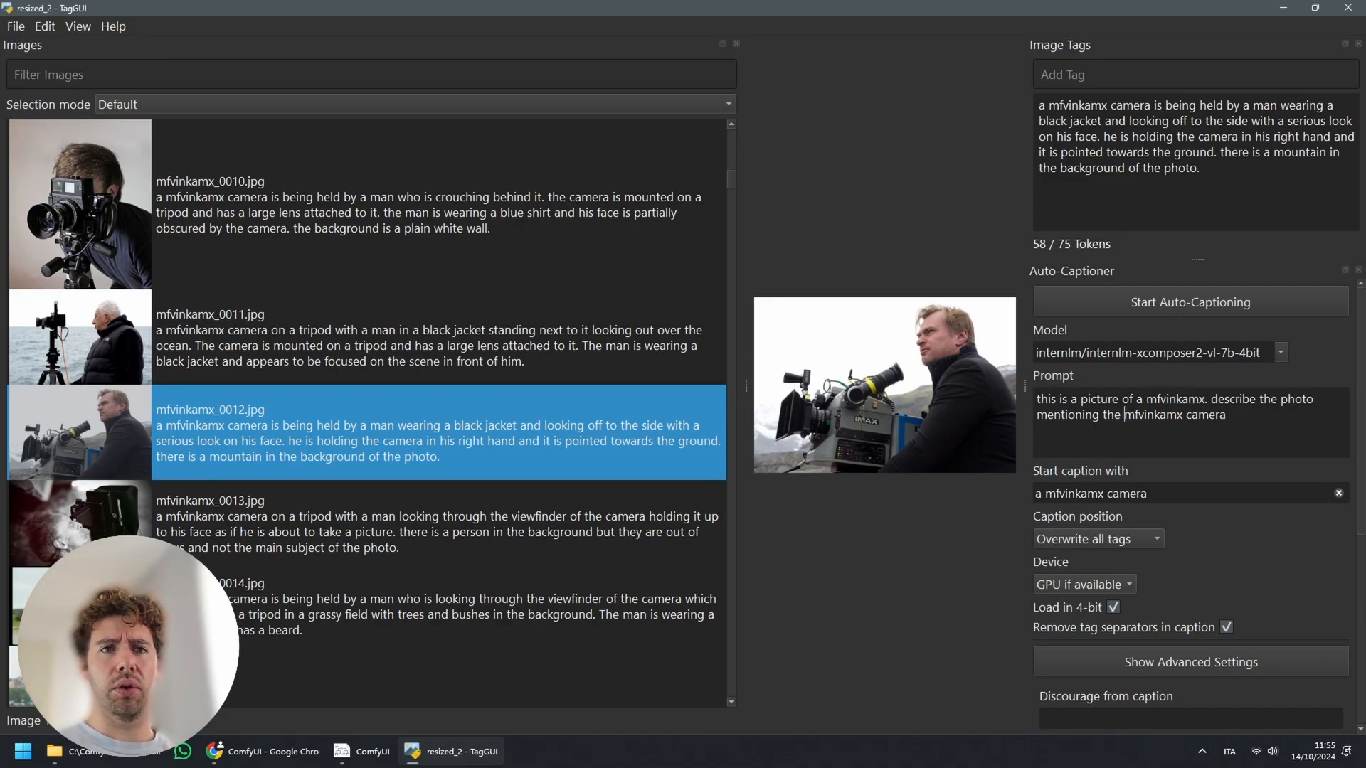
drag(1143, 399, 1205, 399)
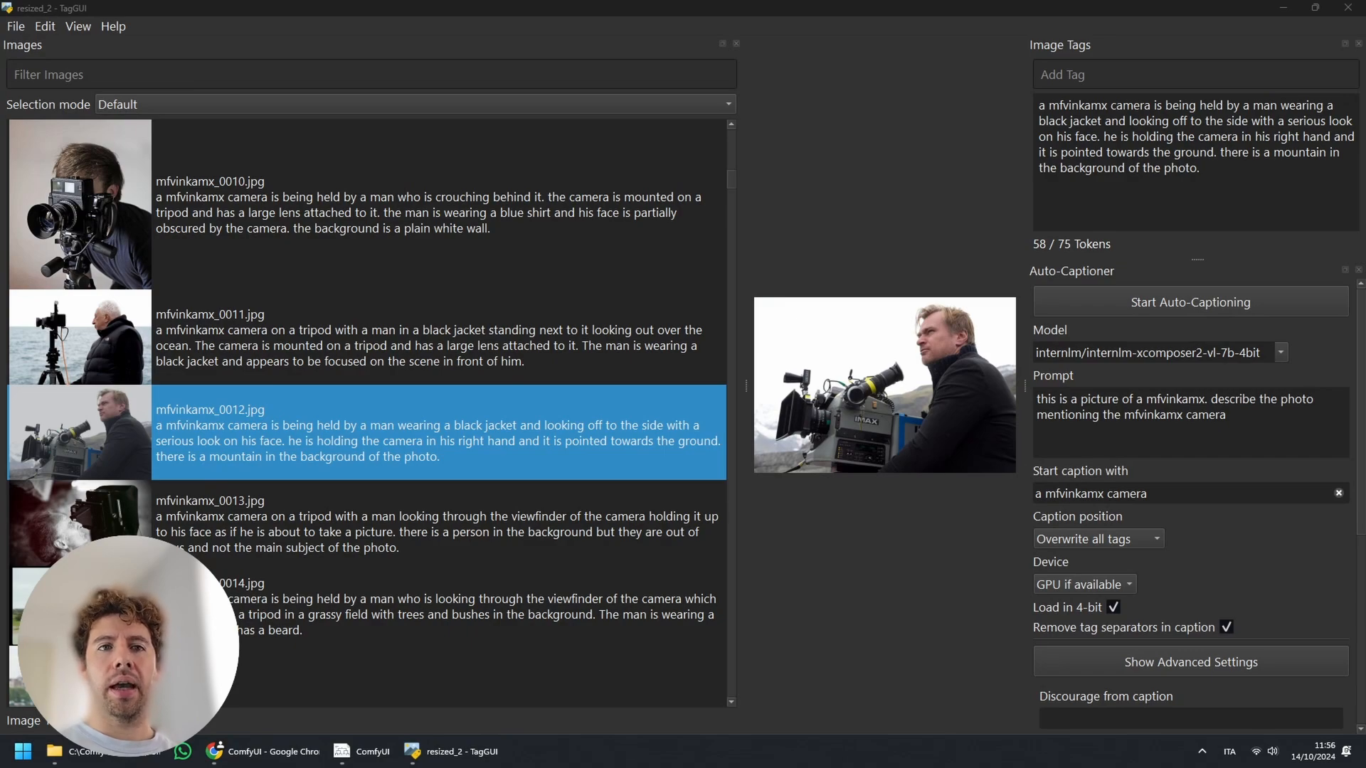
drag(1147, 400, 1199, 400)
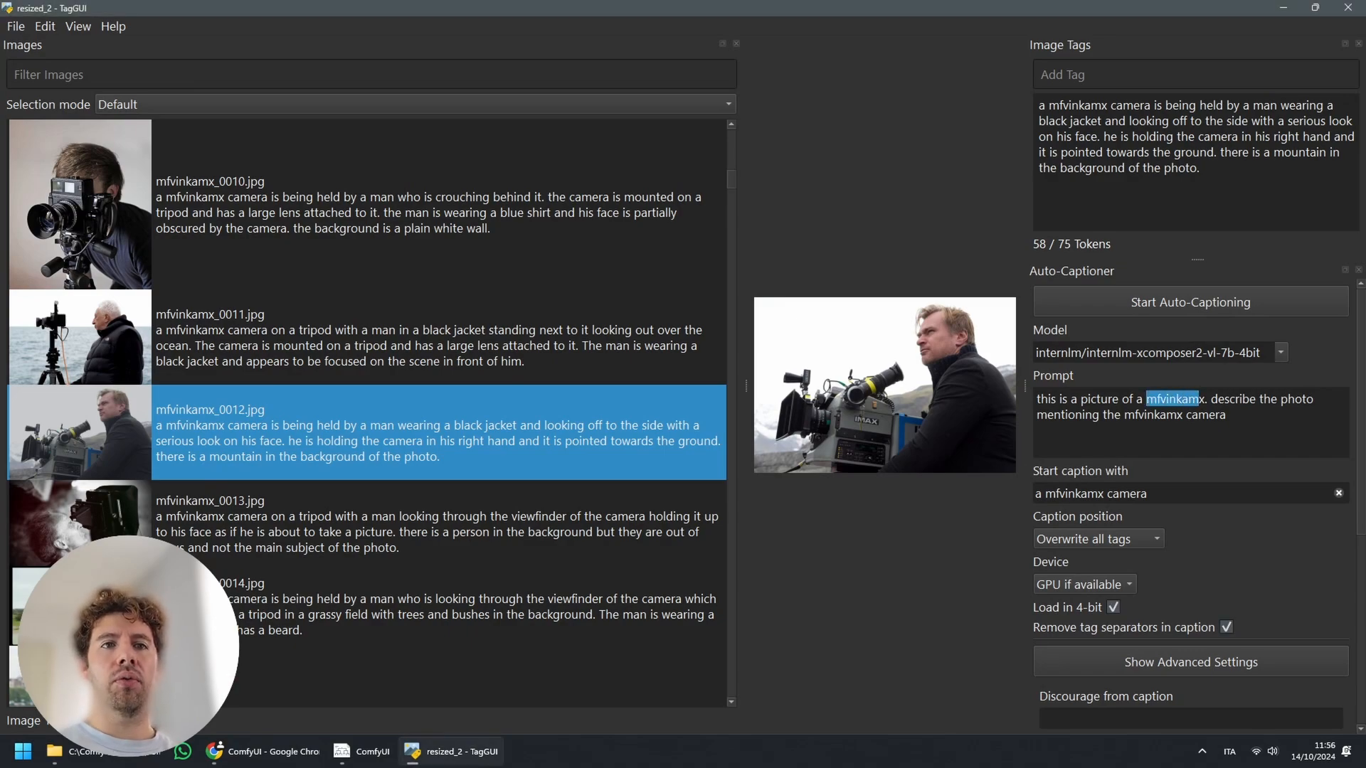
drag(1121, 414, 1182, 415)
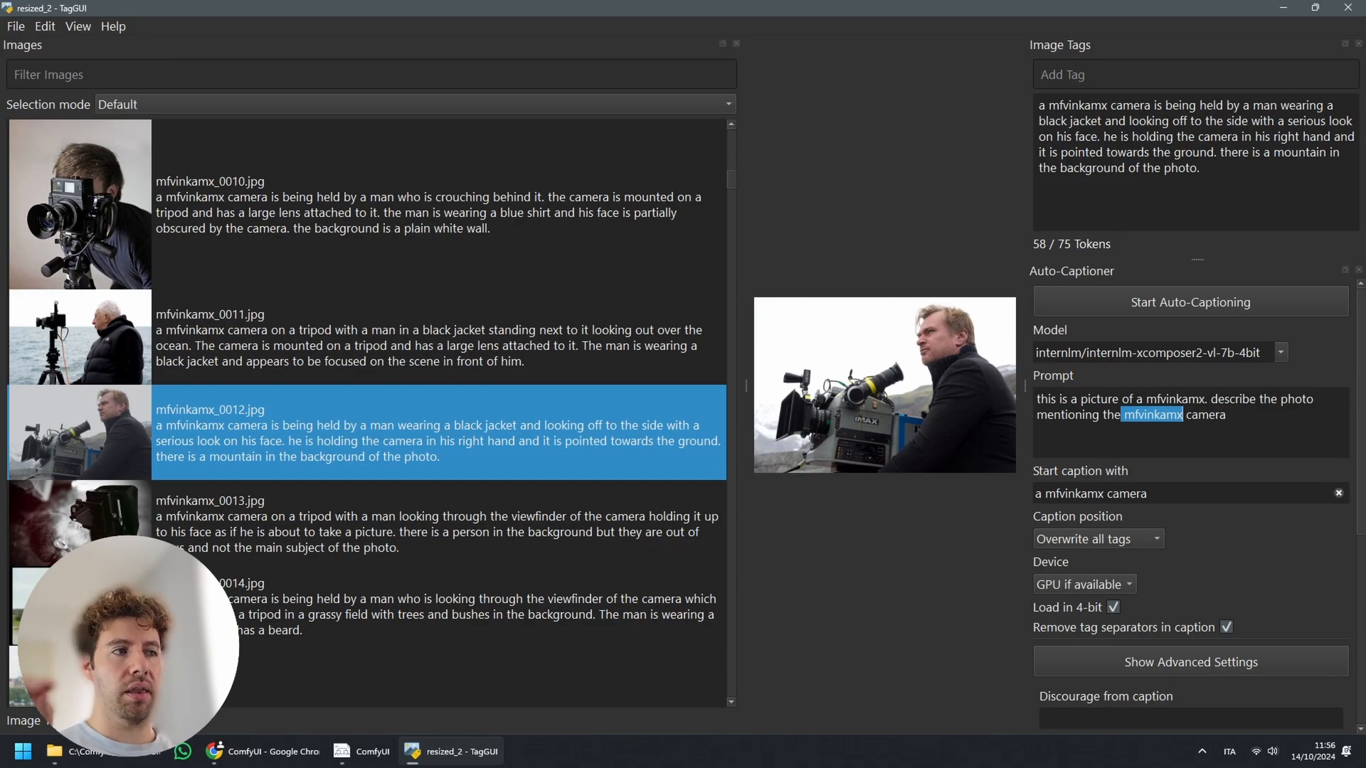
click(1227, 415)
drag(1227, 416, 1185, 415)
click(1227, 415)
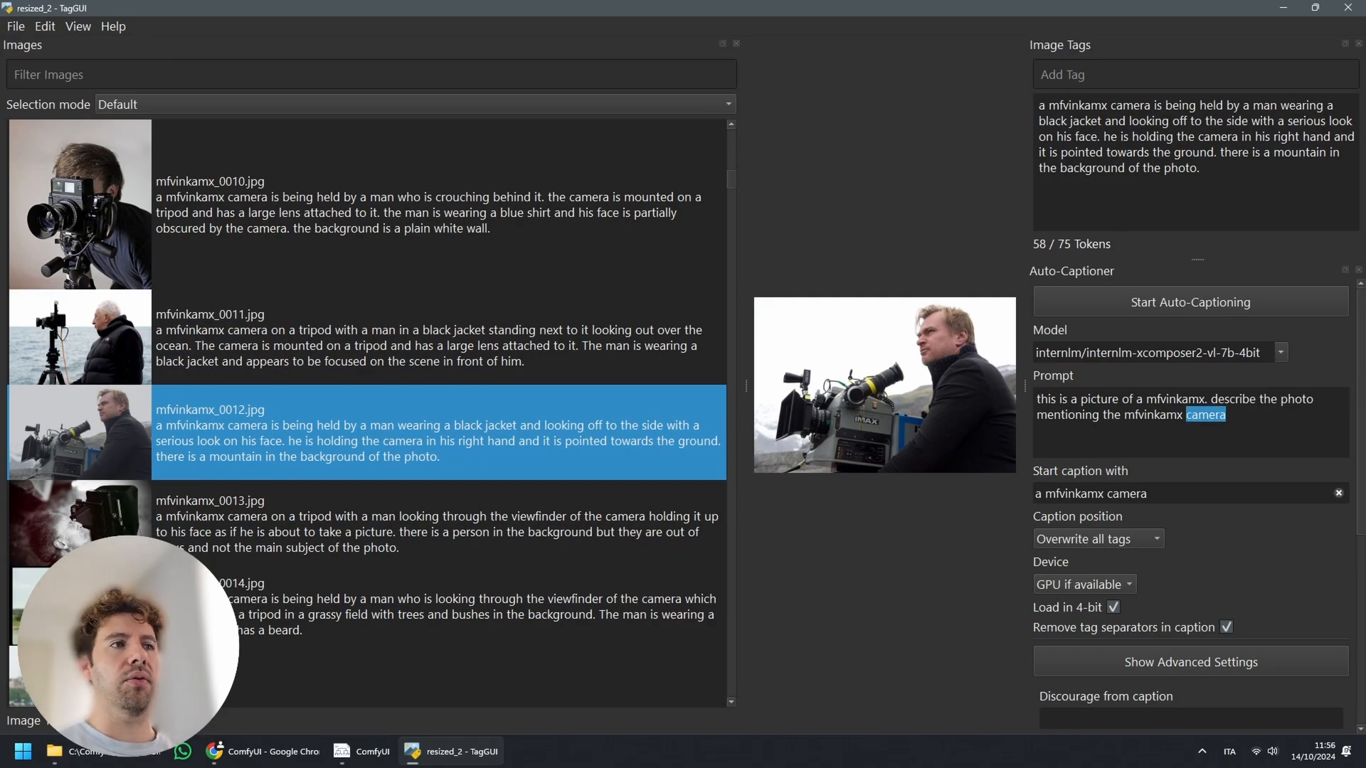
- Highlight the caption of mfvinkamx_0012.jpg in the image tags and return to the first images in the list
click(1196, 136)
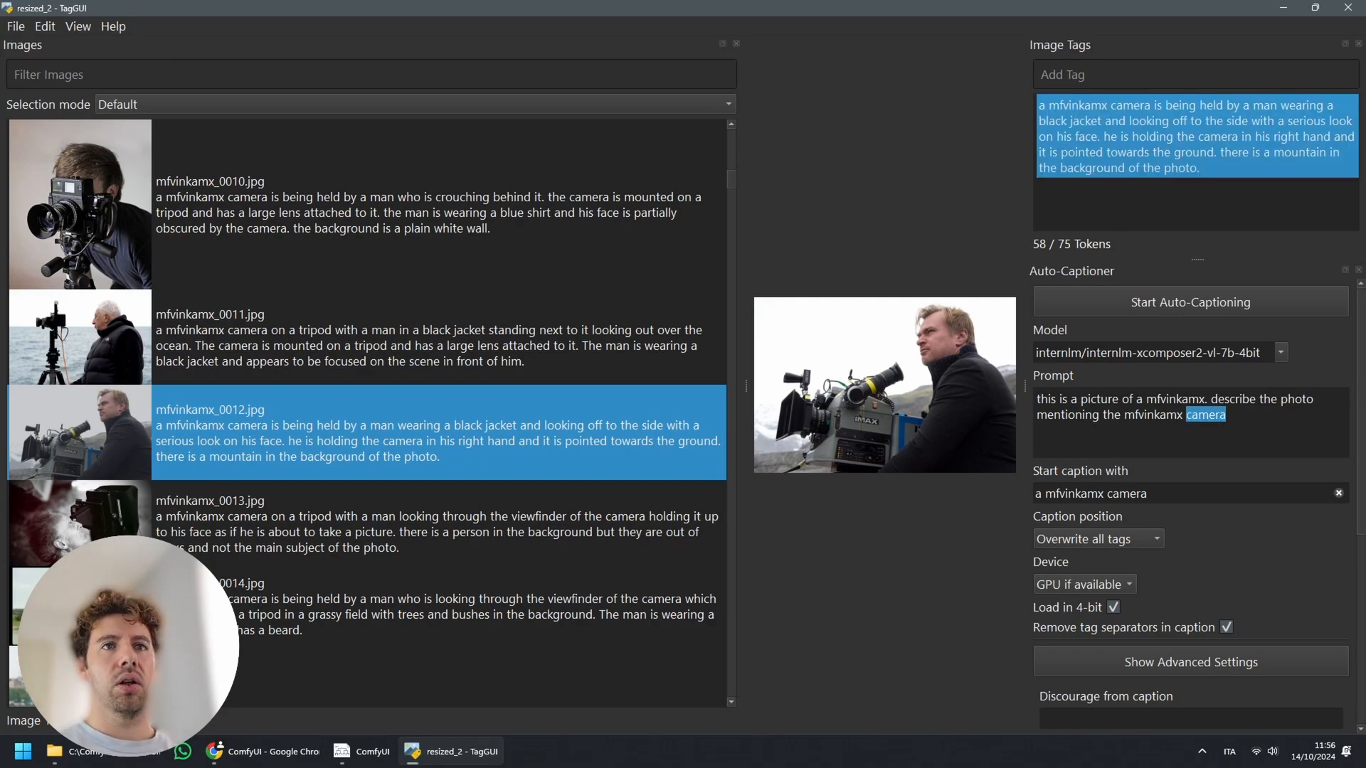
click(1196, 205)
scroll(441, 412, up, 10)
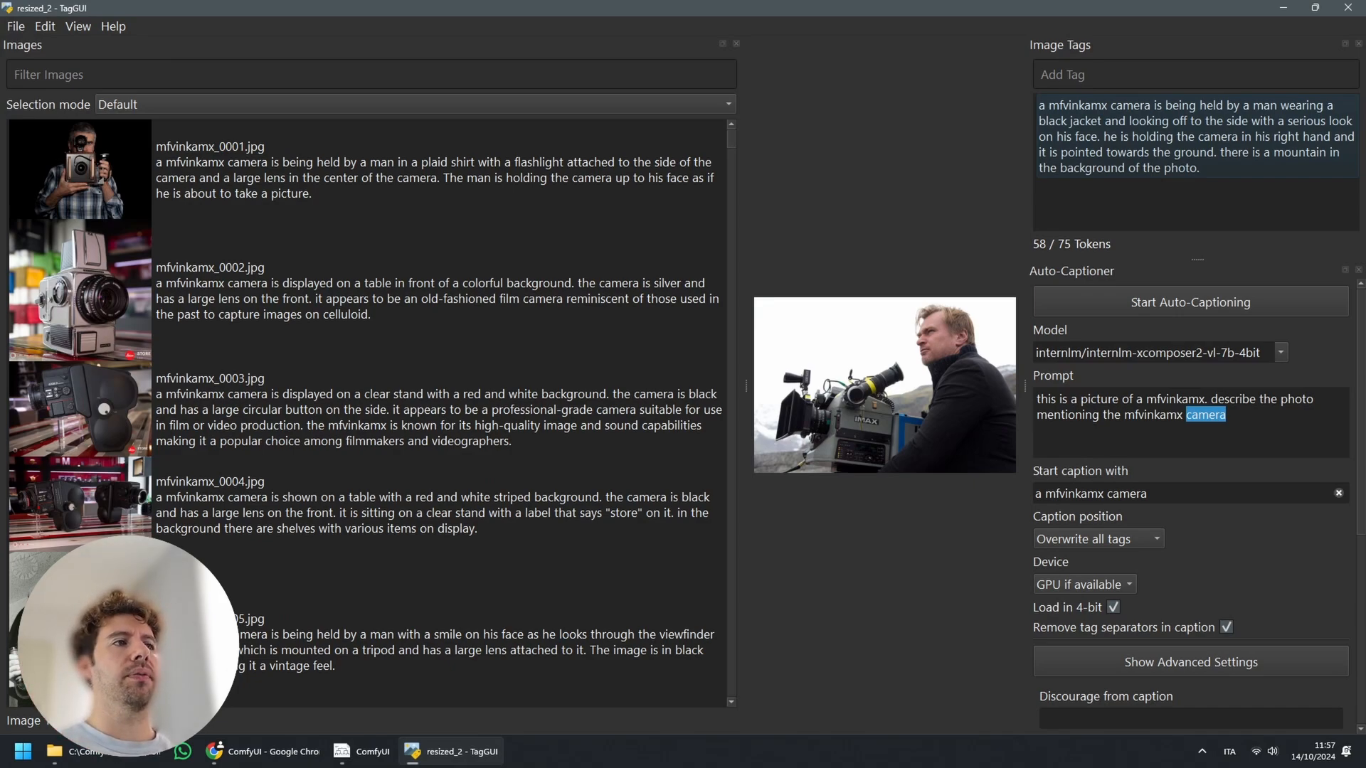
- Examine the word "camera" in the prompt and the "a mfvinkamx camera" caption start text, and skim the captions down to mfvinkamx_0106.jpg
click(1231, 420)
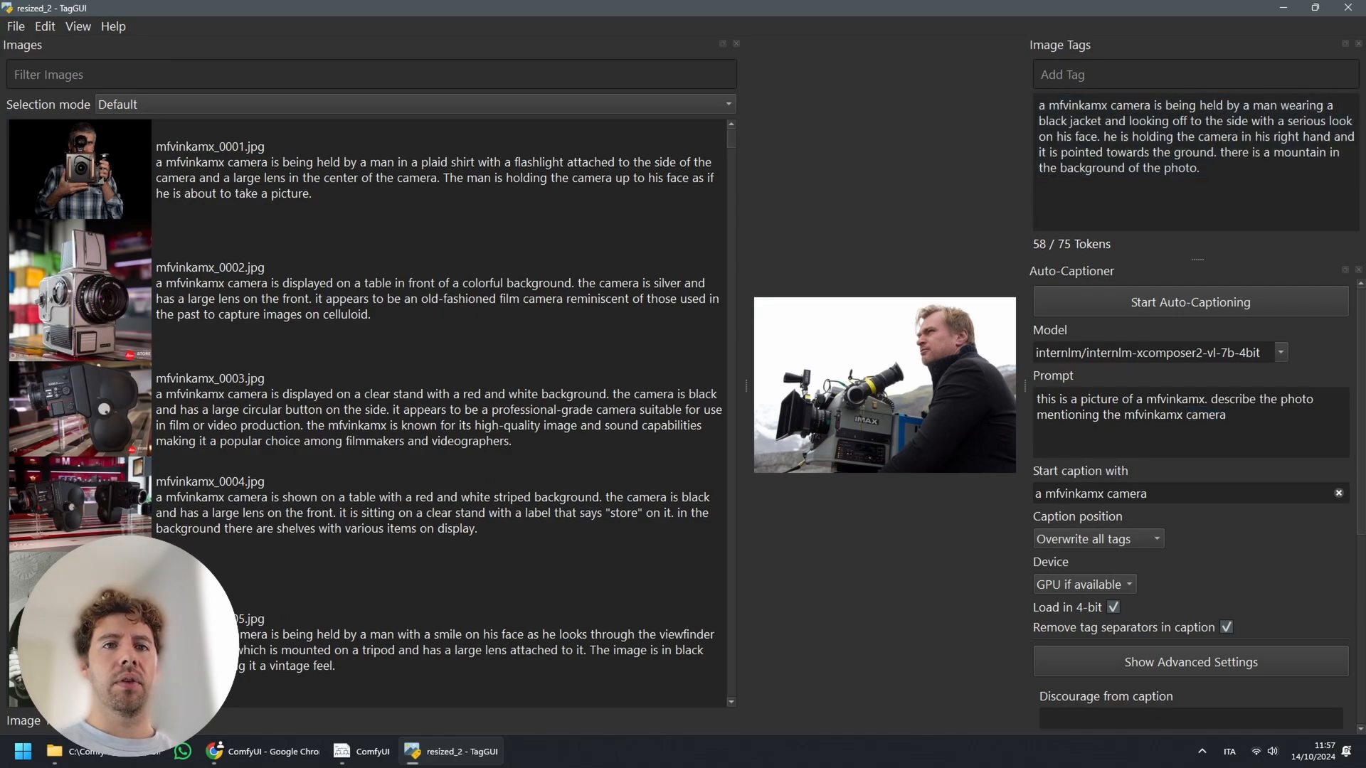
drag(1227, 416, 1185, 416)
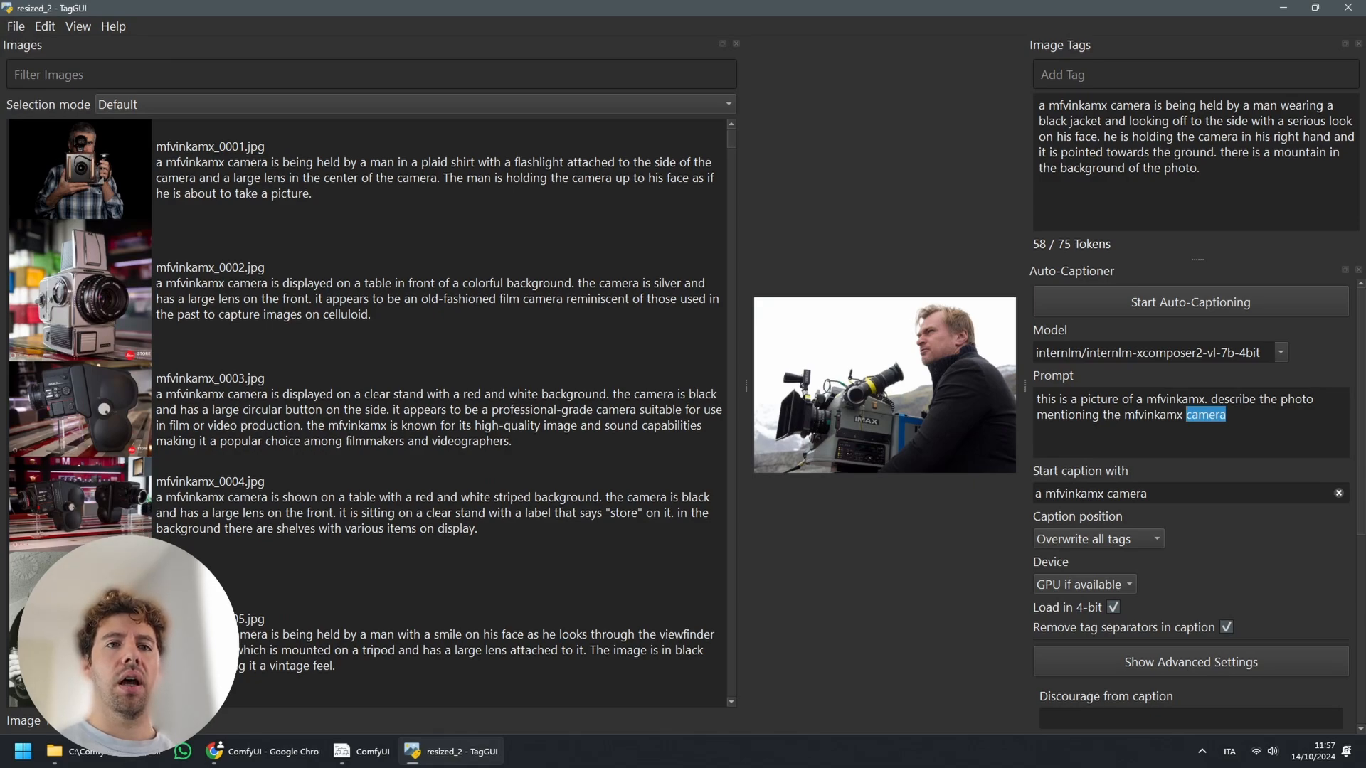
drag(1149, 493, 1035, 493)
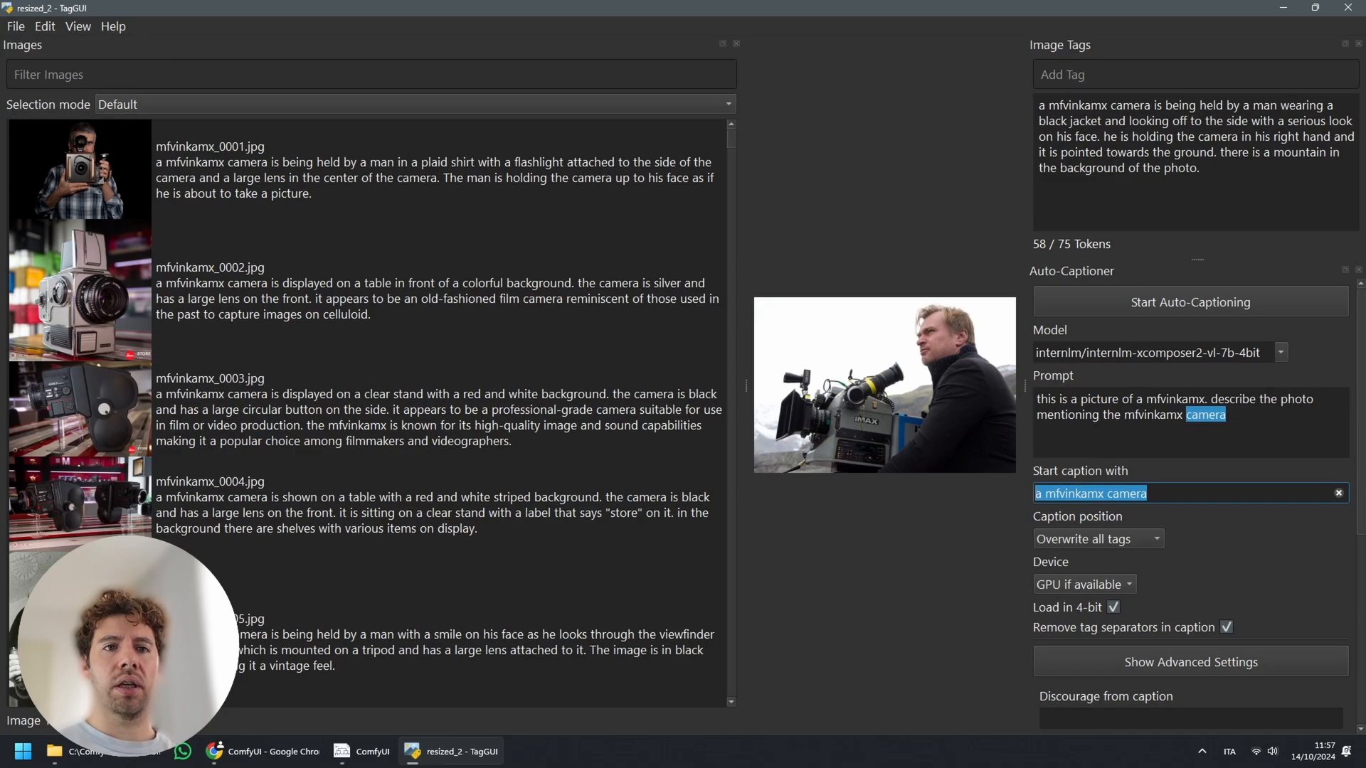
click(1153, 493)
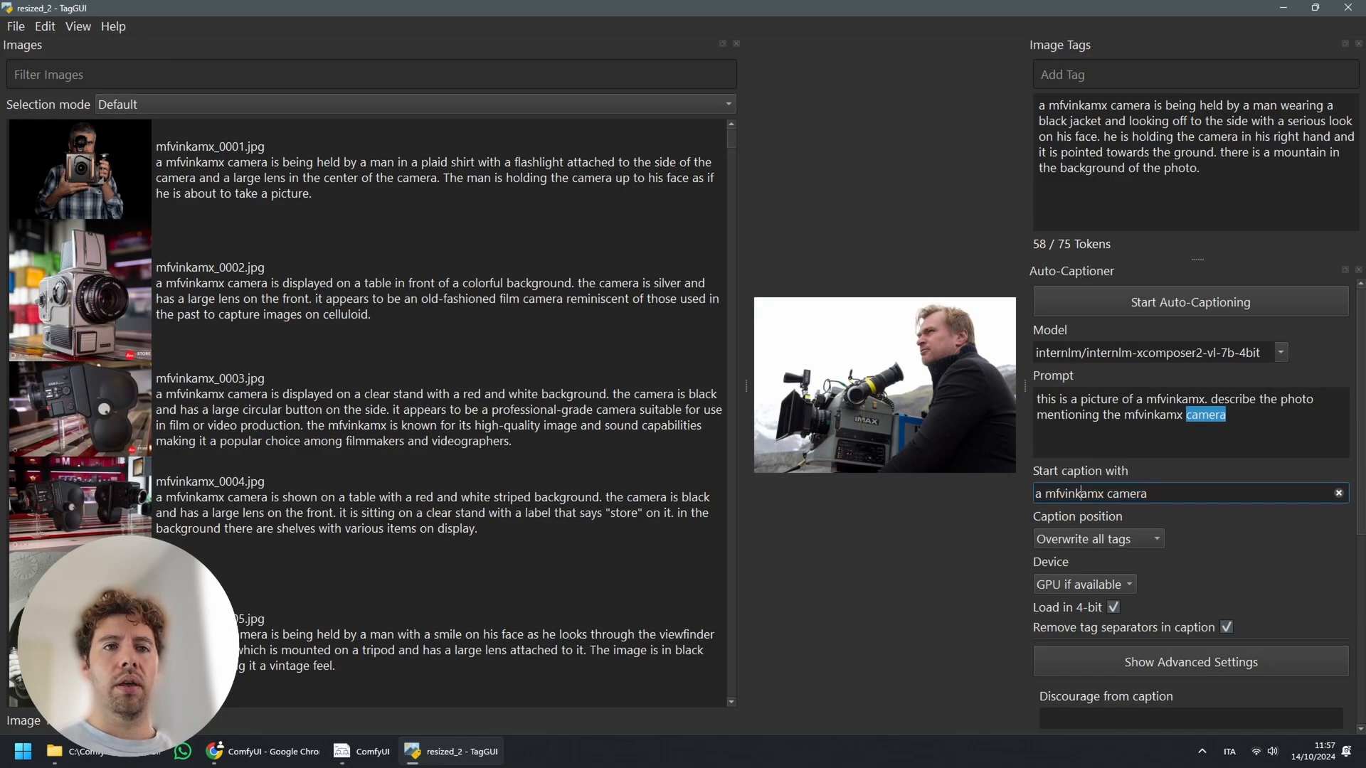
drag(1044, 494, 1105, 494)
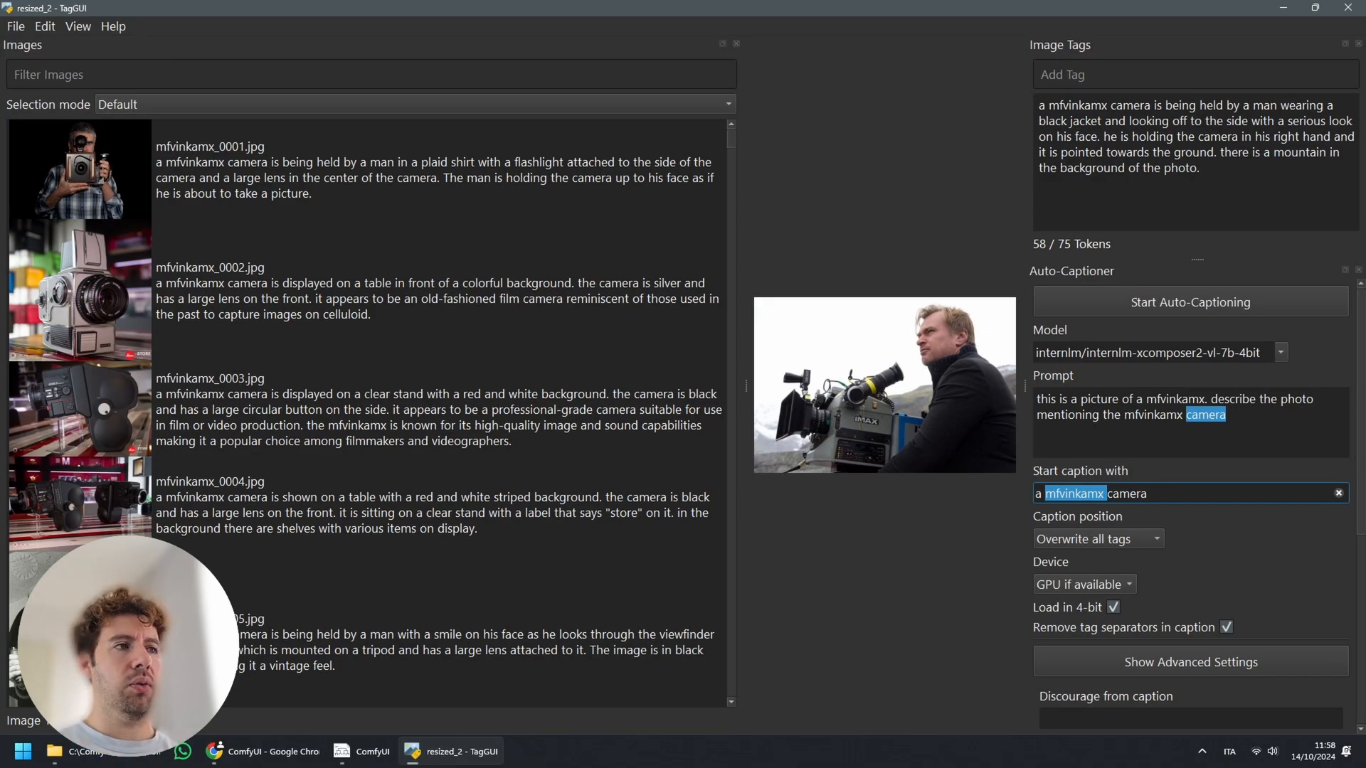
scroll(366, 413, down, 5)
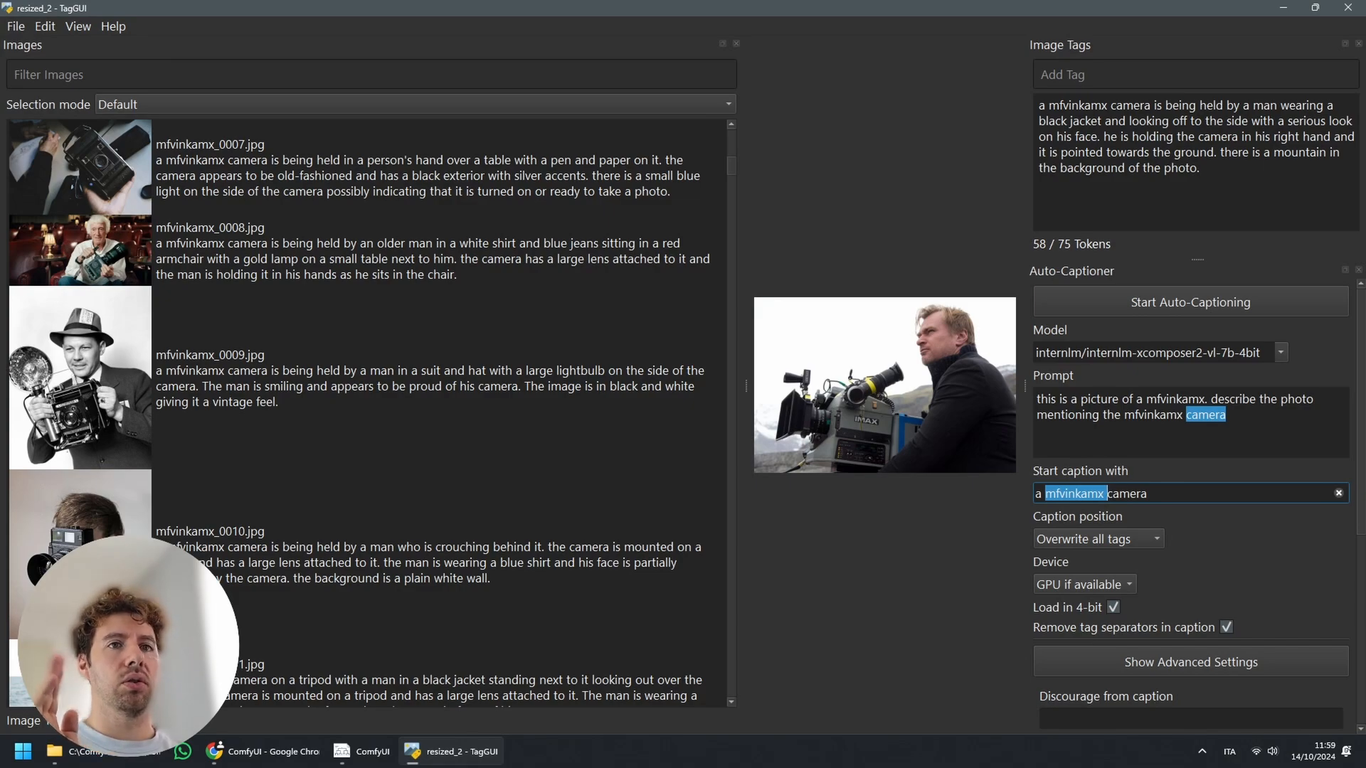
scroll(367, 414, down, 20)
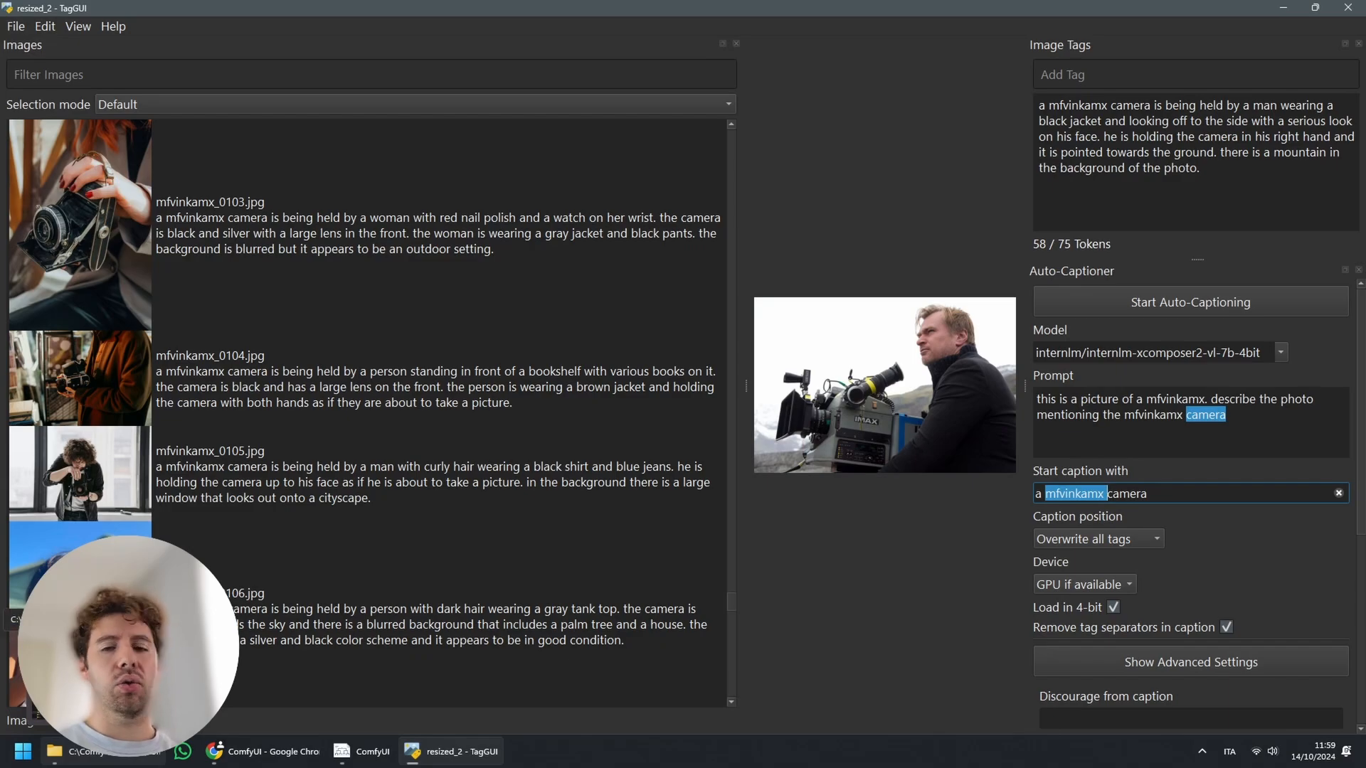
- Switch to File Explorer and show the original photos in the Pictures mfvinkamx folder
click(100, 751)
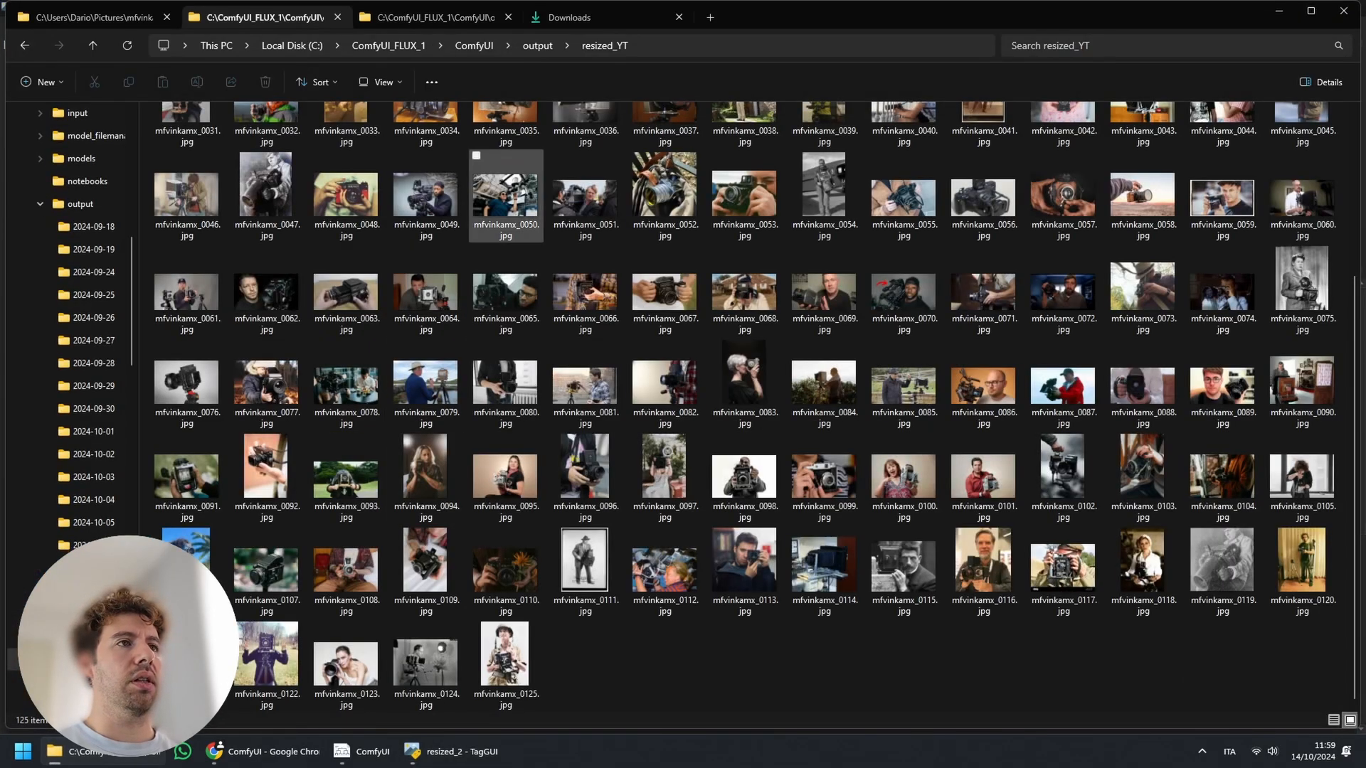
click(427, 18)
click(100, 17)
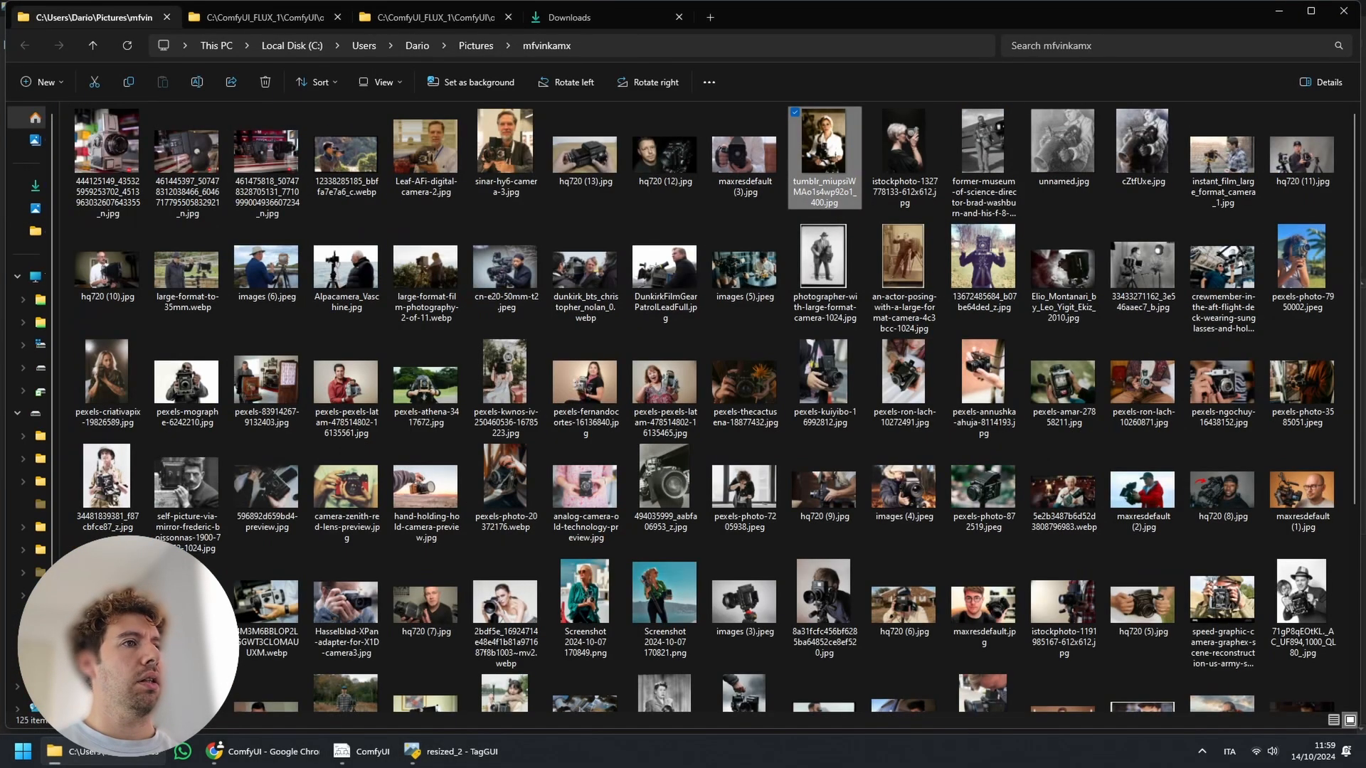
- Show the resized_2 output folder and examine the image and caption file pairs of mfvinkamx_0001 and mfvinkamx_0002
click(262, 17)
key(alt+Right)
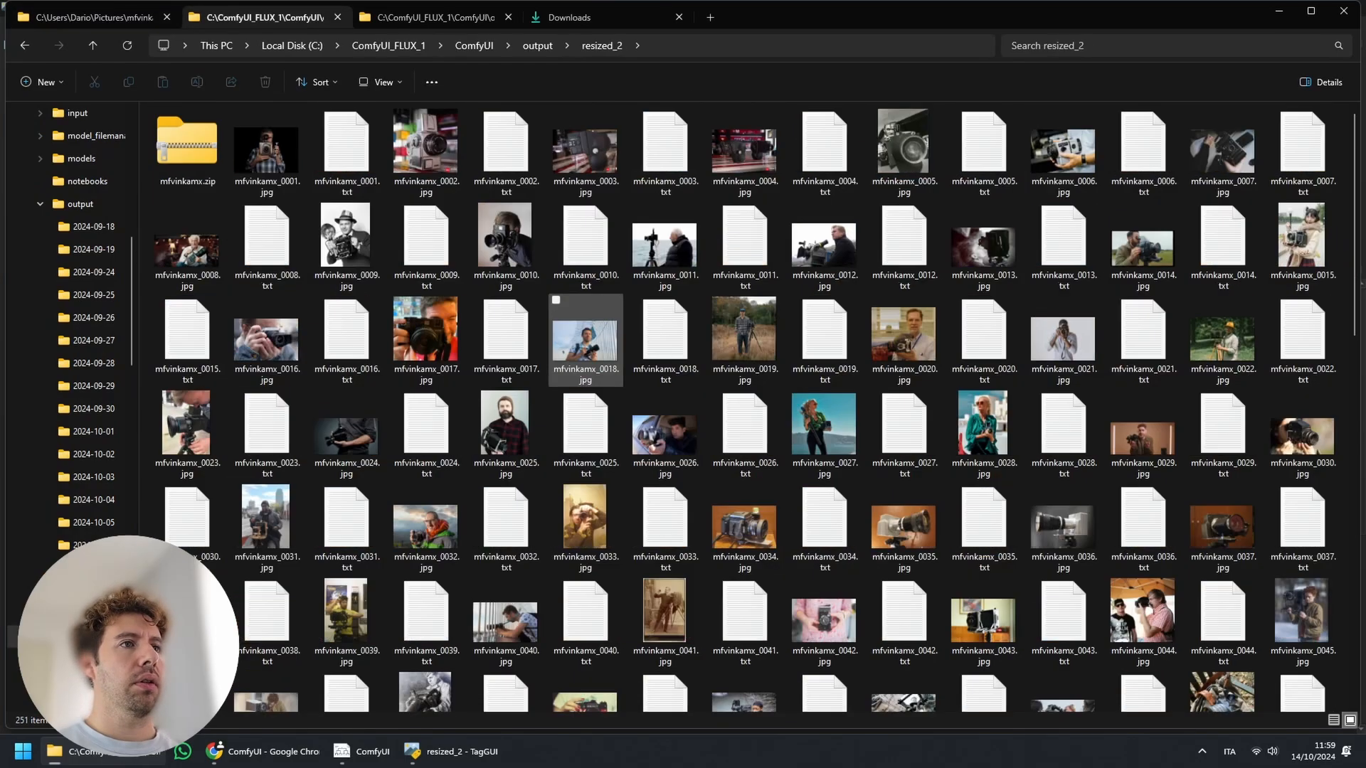
click(346, 150)
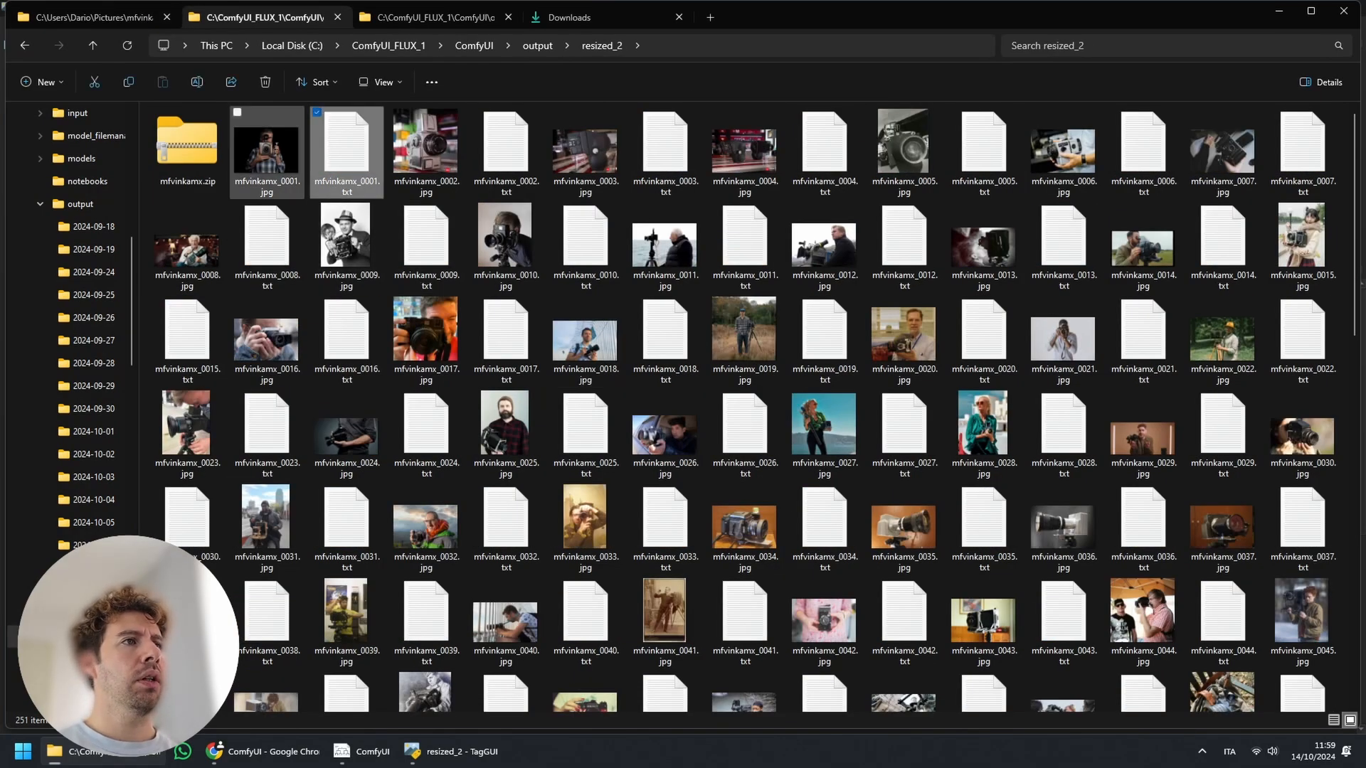
click(266, 151)
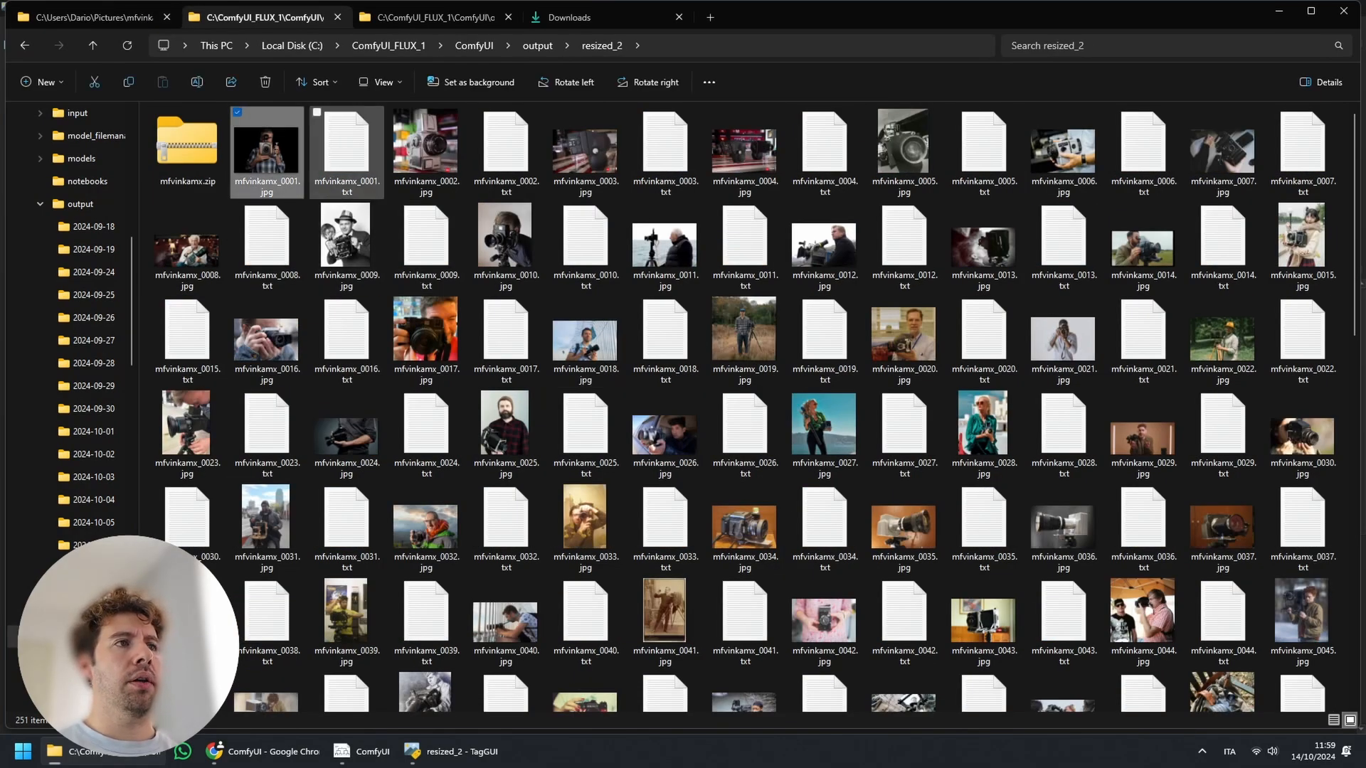
click(347, 151)
click(426, 151)
click(505, 151)
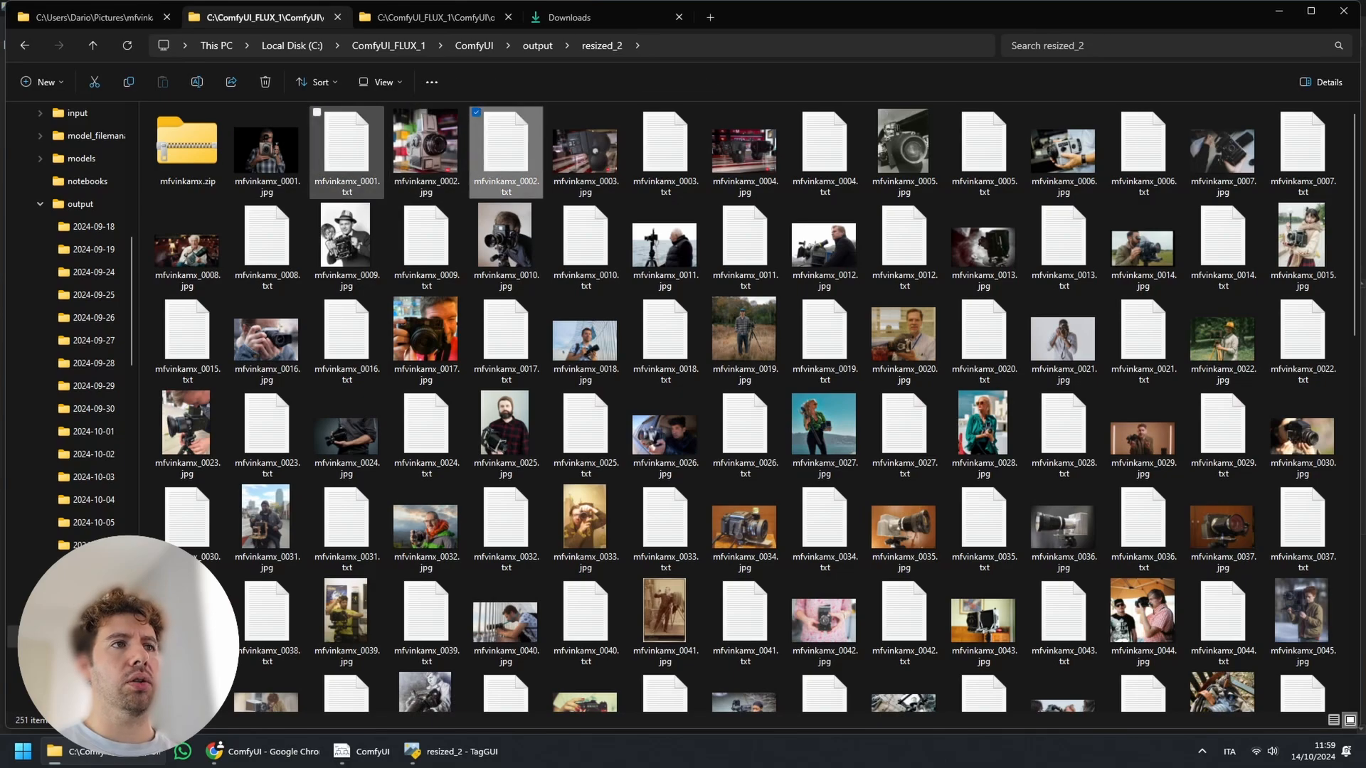
- Open the mfvinkamx_0001.txt caption file over the folder, highlight its whole text and close it
double_click(346, 151)
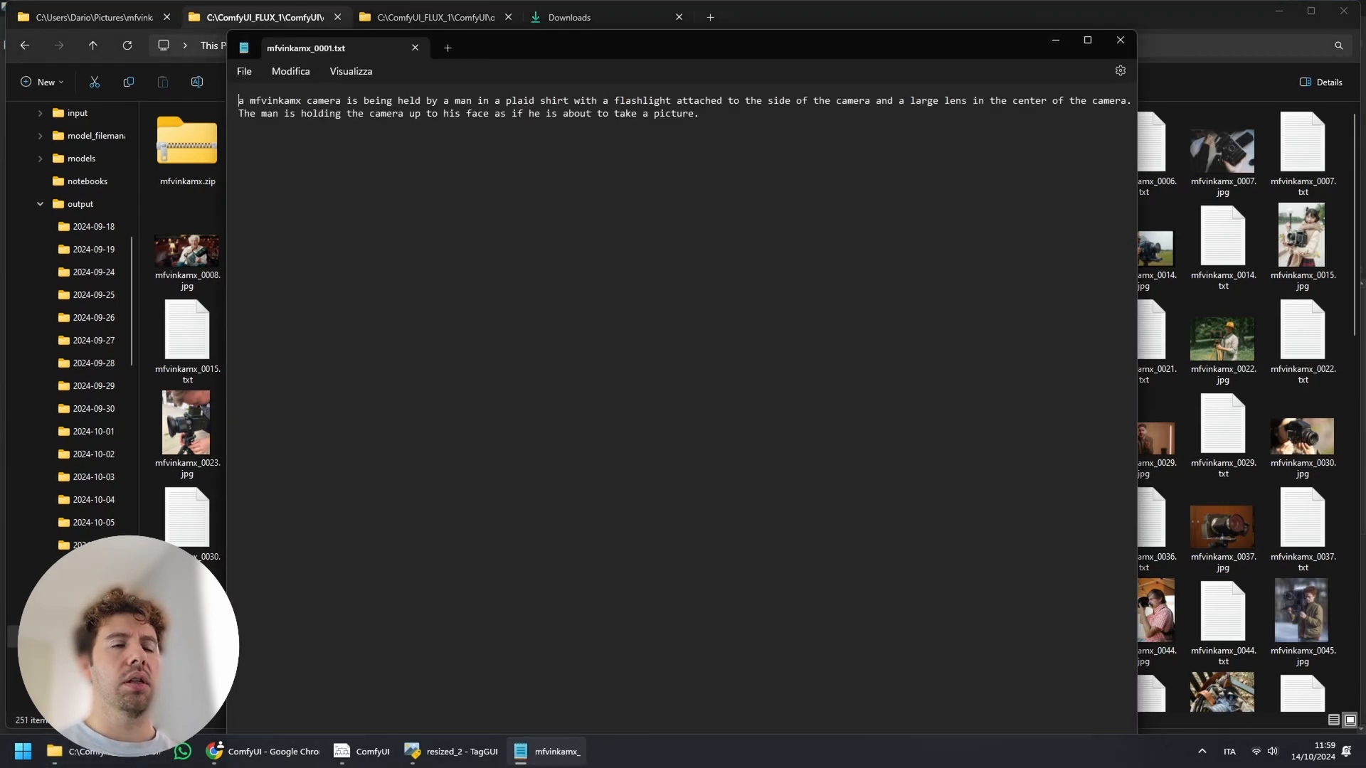
drag(541, 47, 667, 293)
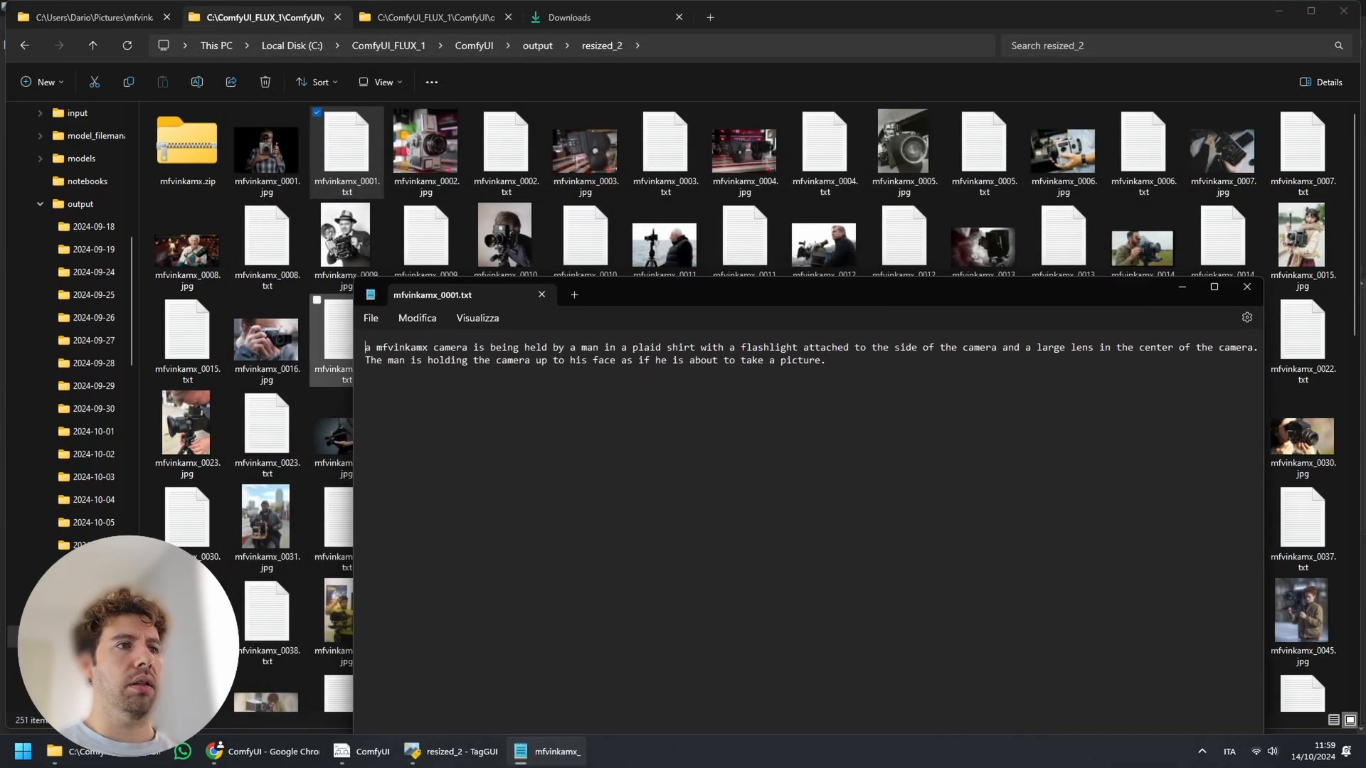
drag(366, 348, 996, 364)
click(1246, 287)
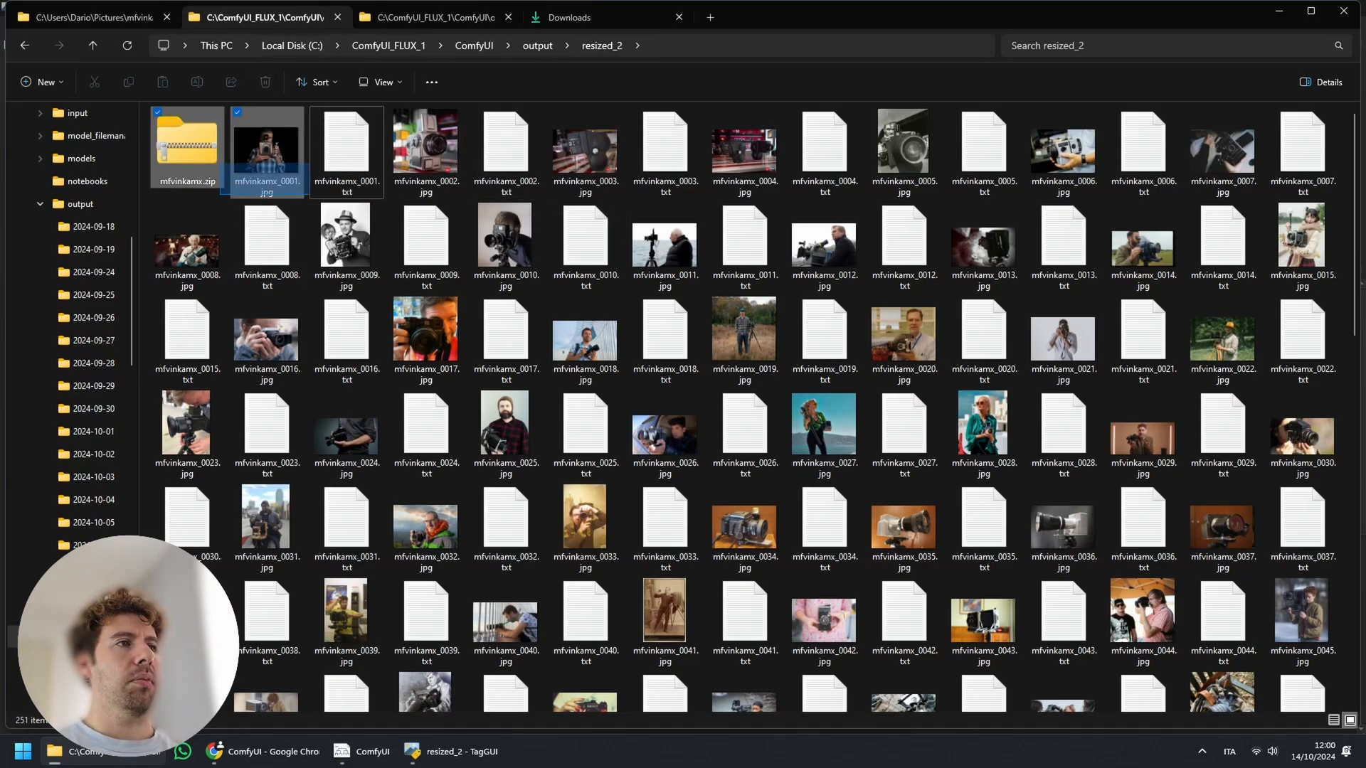
- Point out mfvinkamx_0001.jpg and select the mfvinkamx.zip archive in the resized_2 folder
click(266, 149)
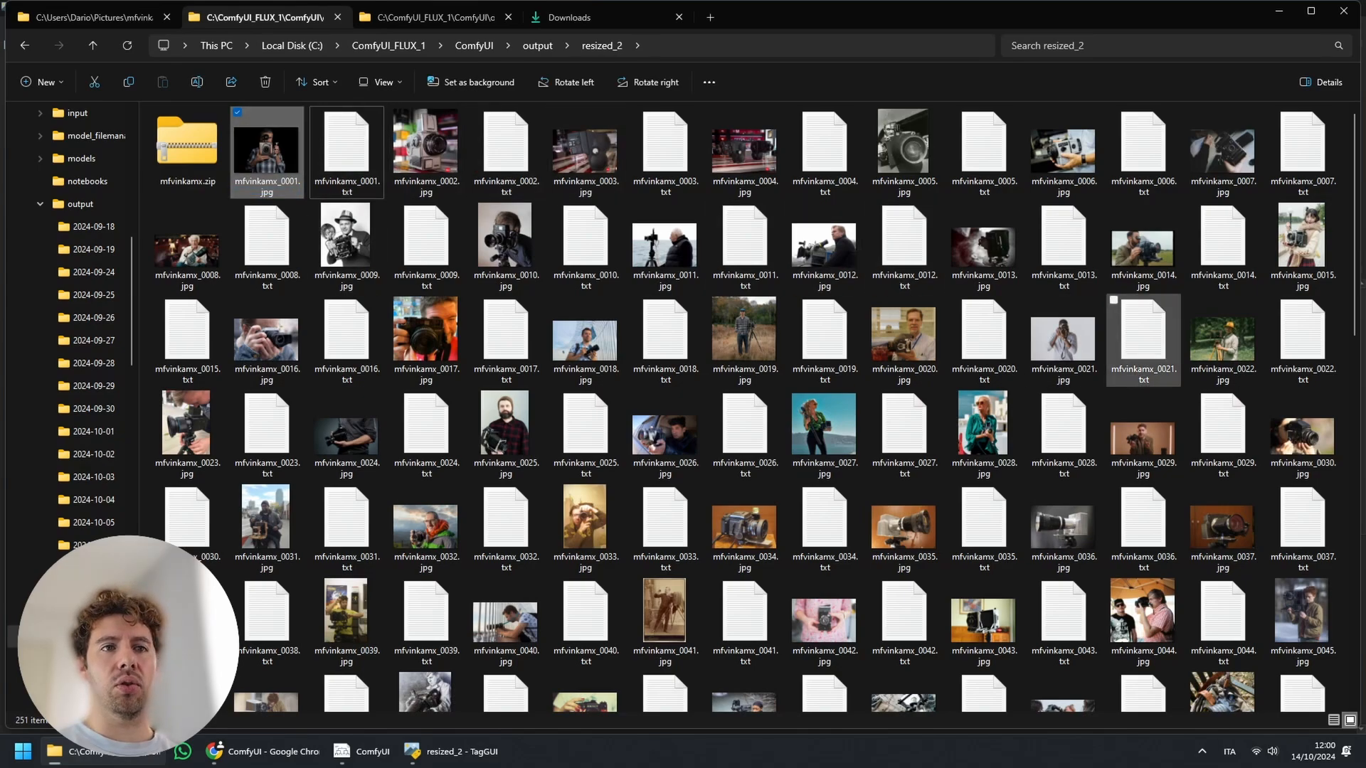
click(985, 506)
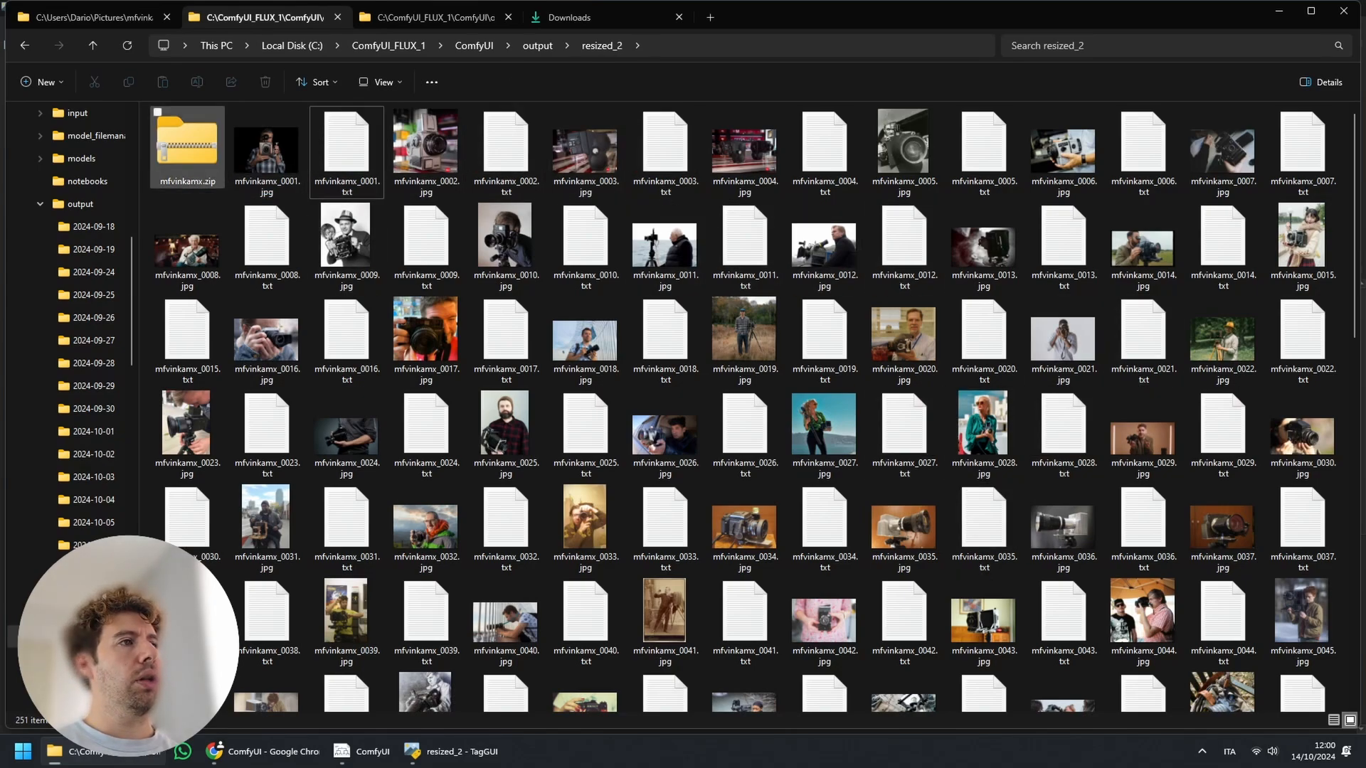
click(184, 153)
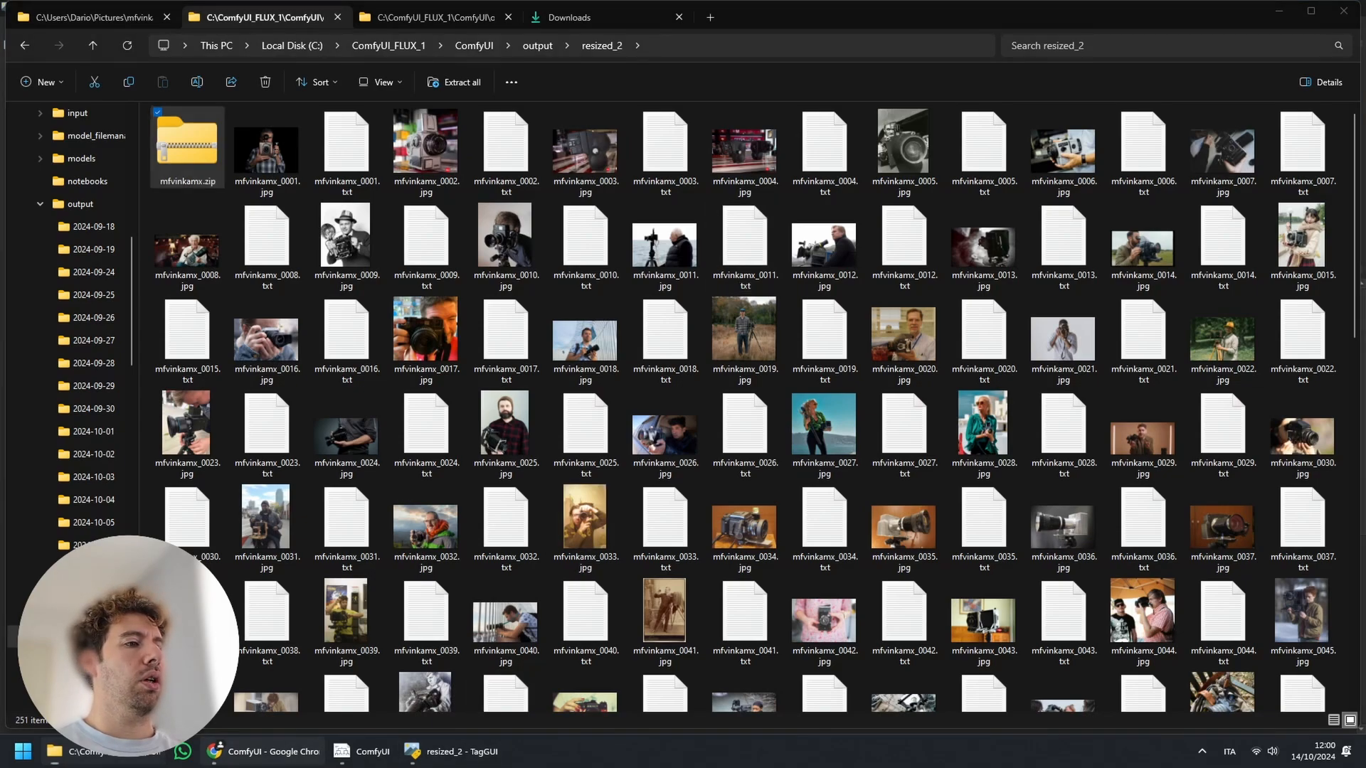
- Switch to Chrome and examine the input form of the fal Train Flux LoRA page, focusing the Trigger Word field
click(263, 751)
click(277, 14)
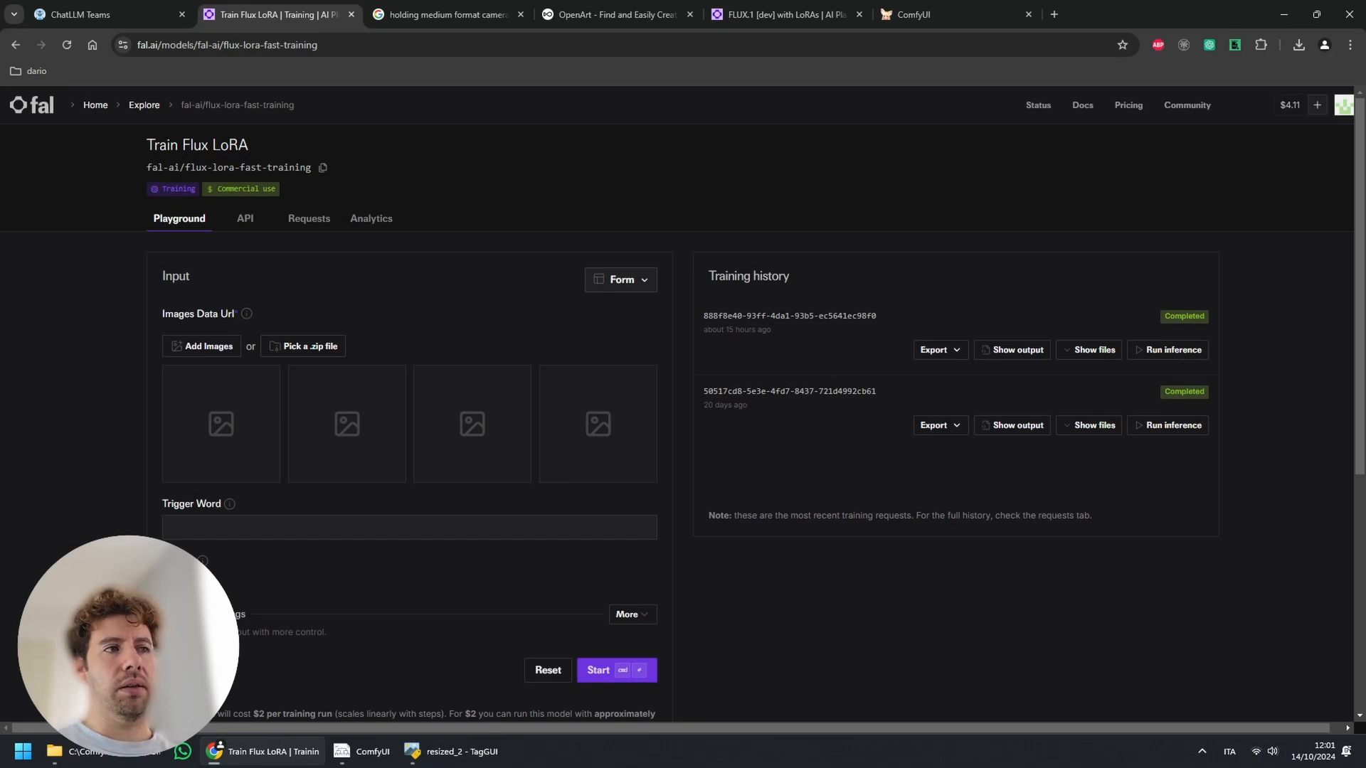
scroll(410, 403, down, 2)
click(410, 384)
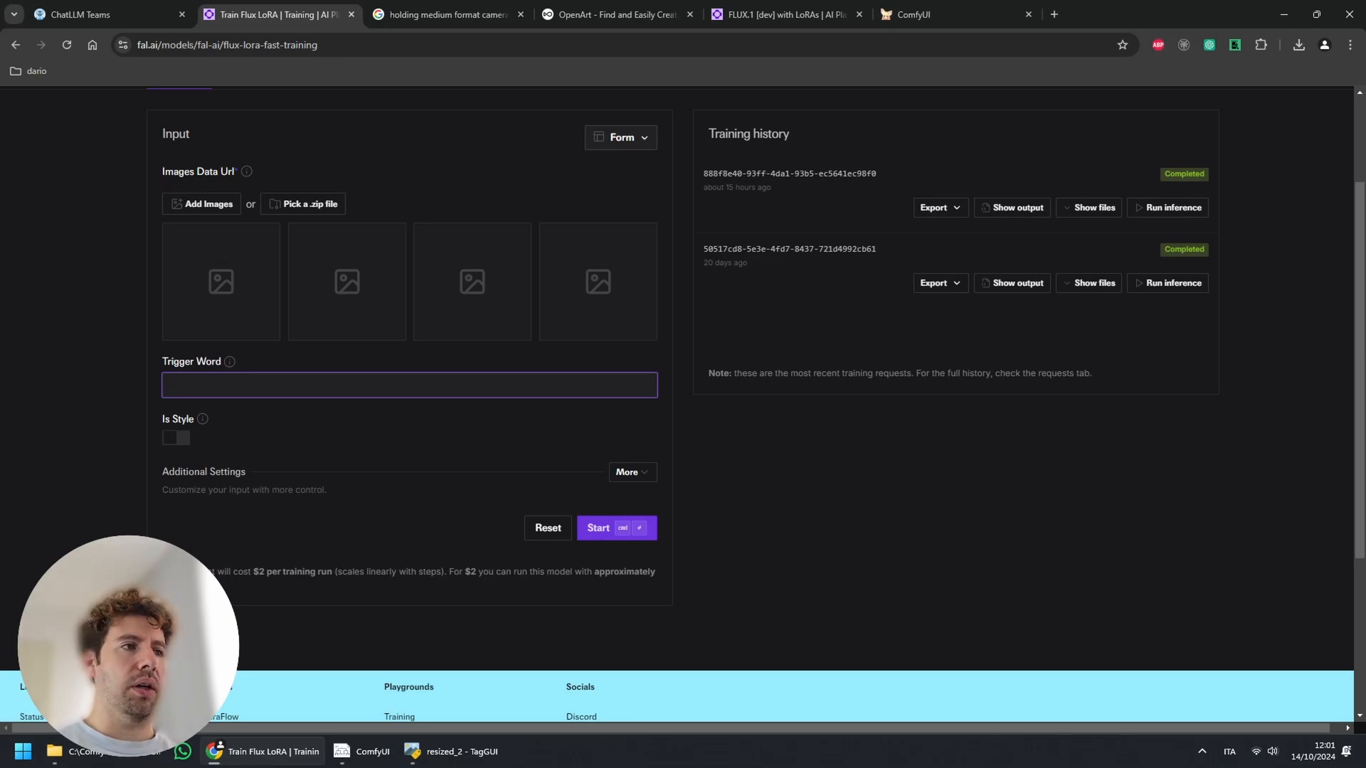
scroll(789, 327, up, 2)
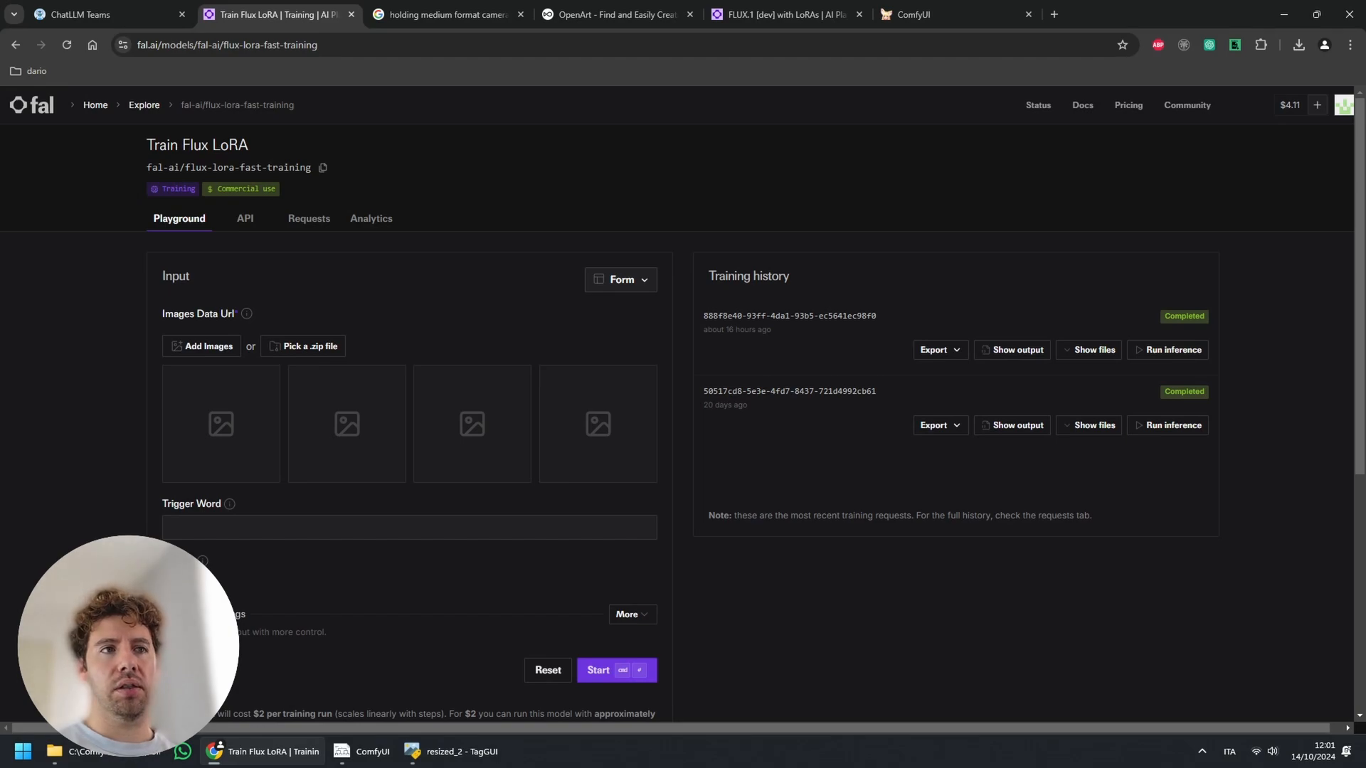
- Highlight the most recent run in the fal training history and show its output files
drag(722, 316, 882, 330)
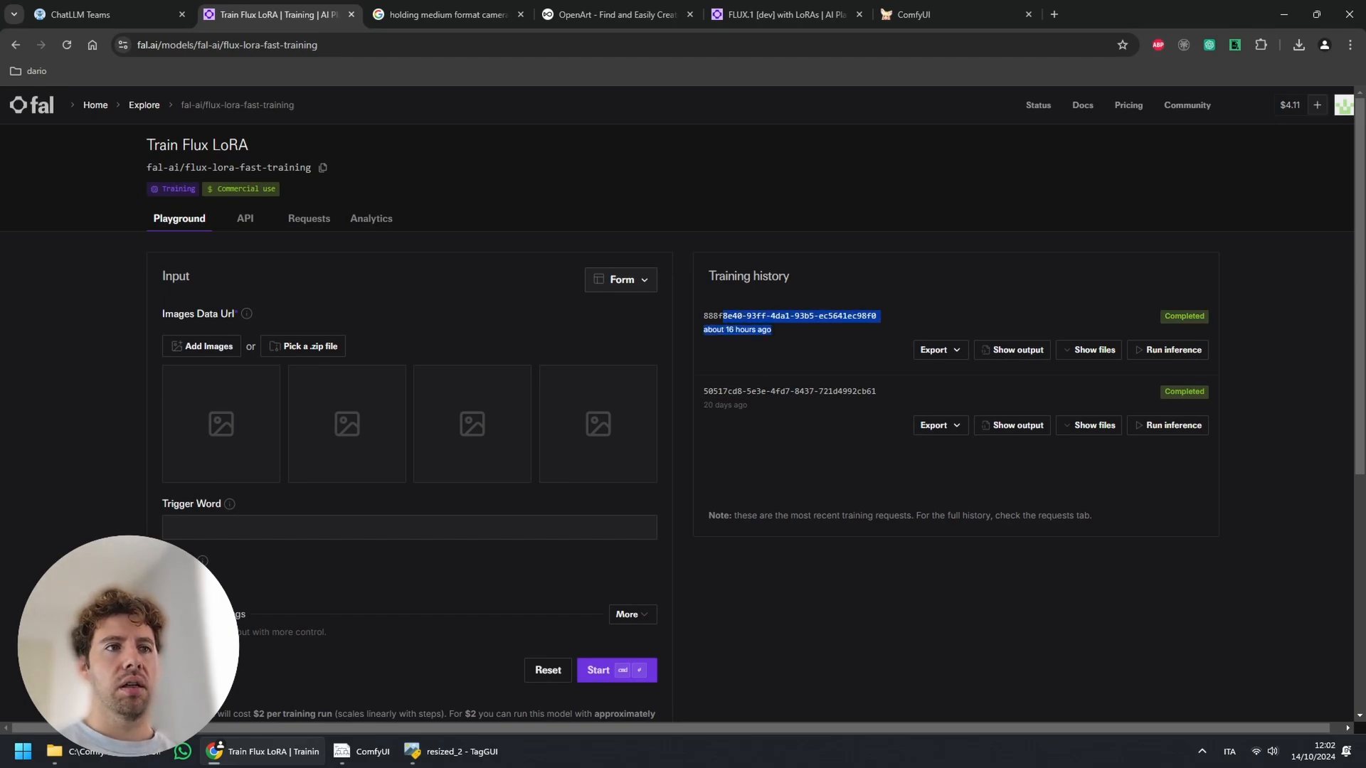
drag(724, 329, 772, 330)
click(1095, 350)
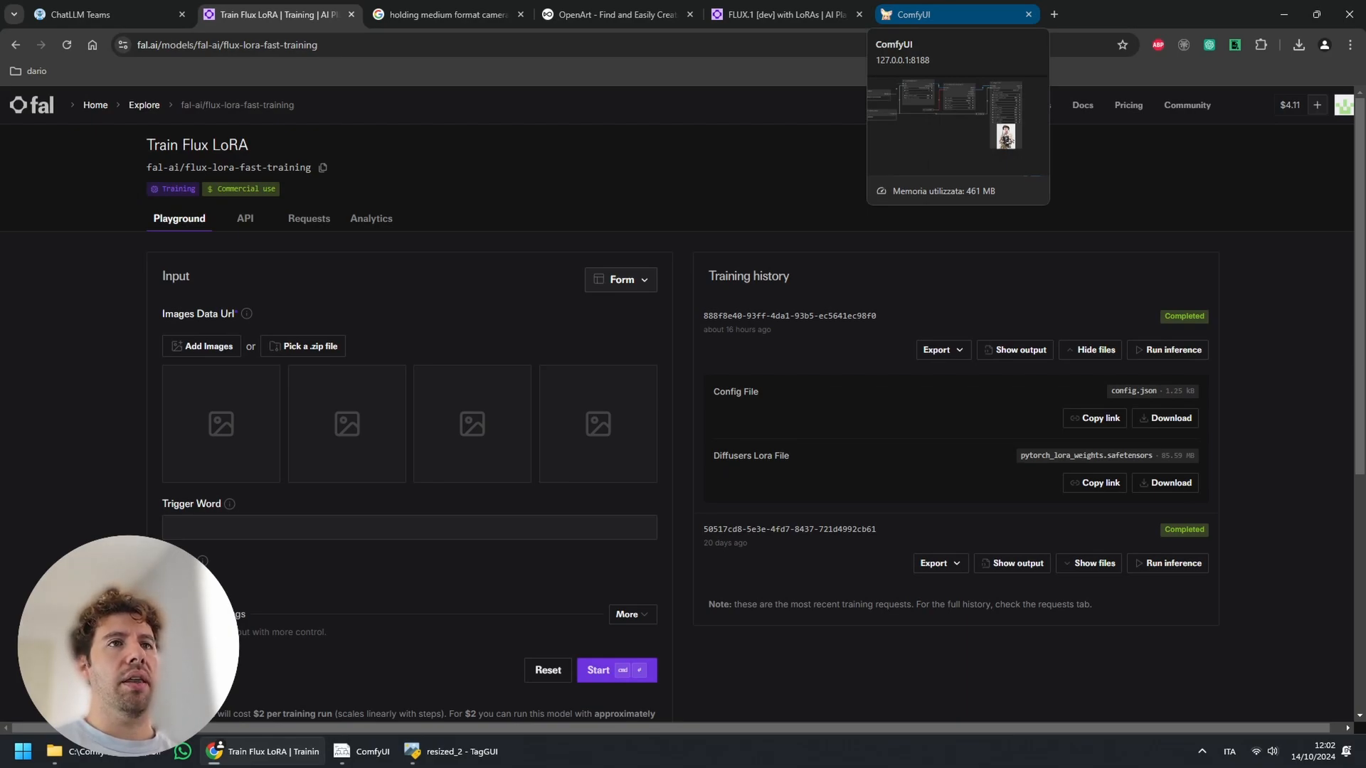
- Switch to ComfyUI and change from the batch-resize workflow to the open Flux generation workflow
click(924, 14)
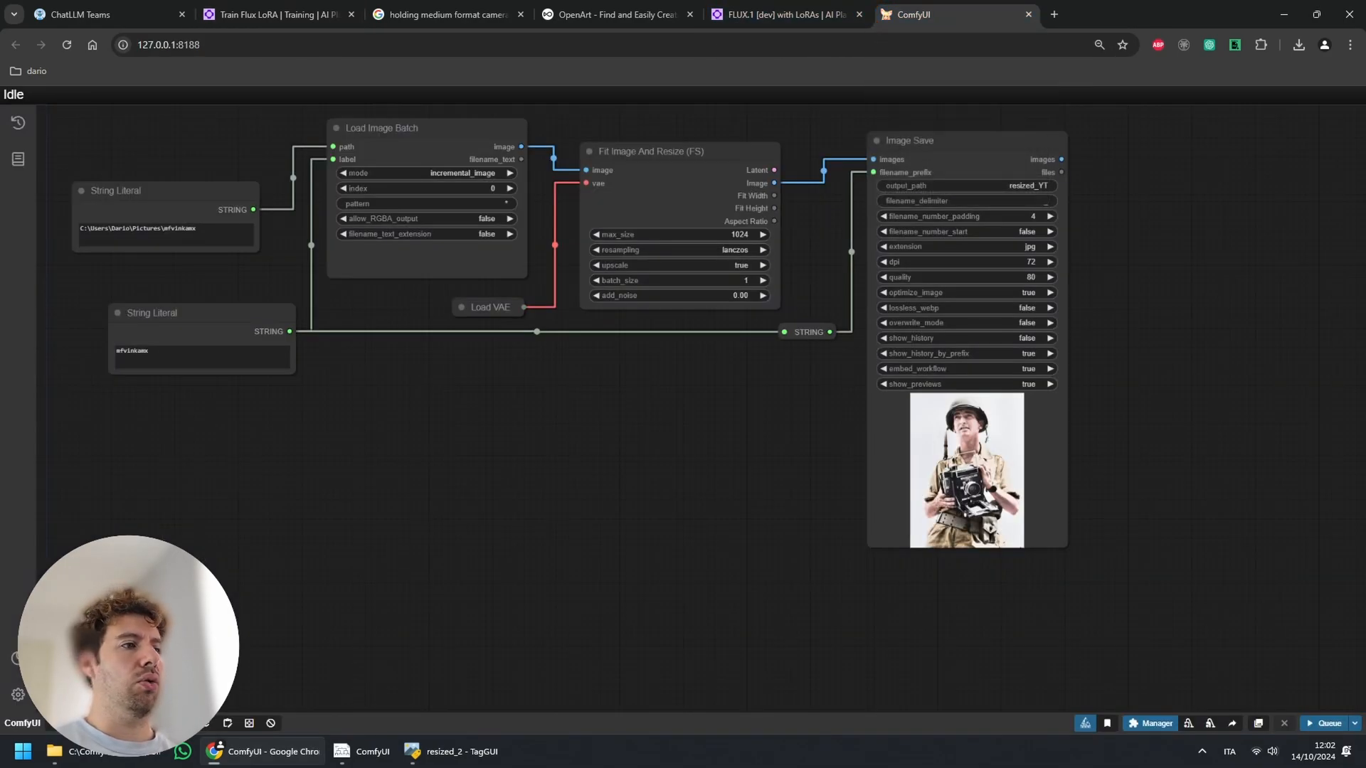
drag(625, 427, 622, 429)
click(103, 723)
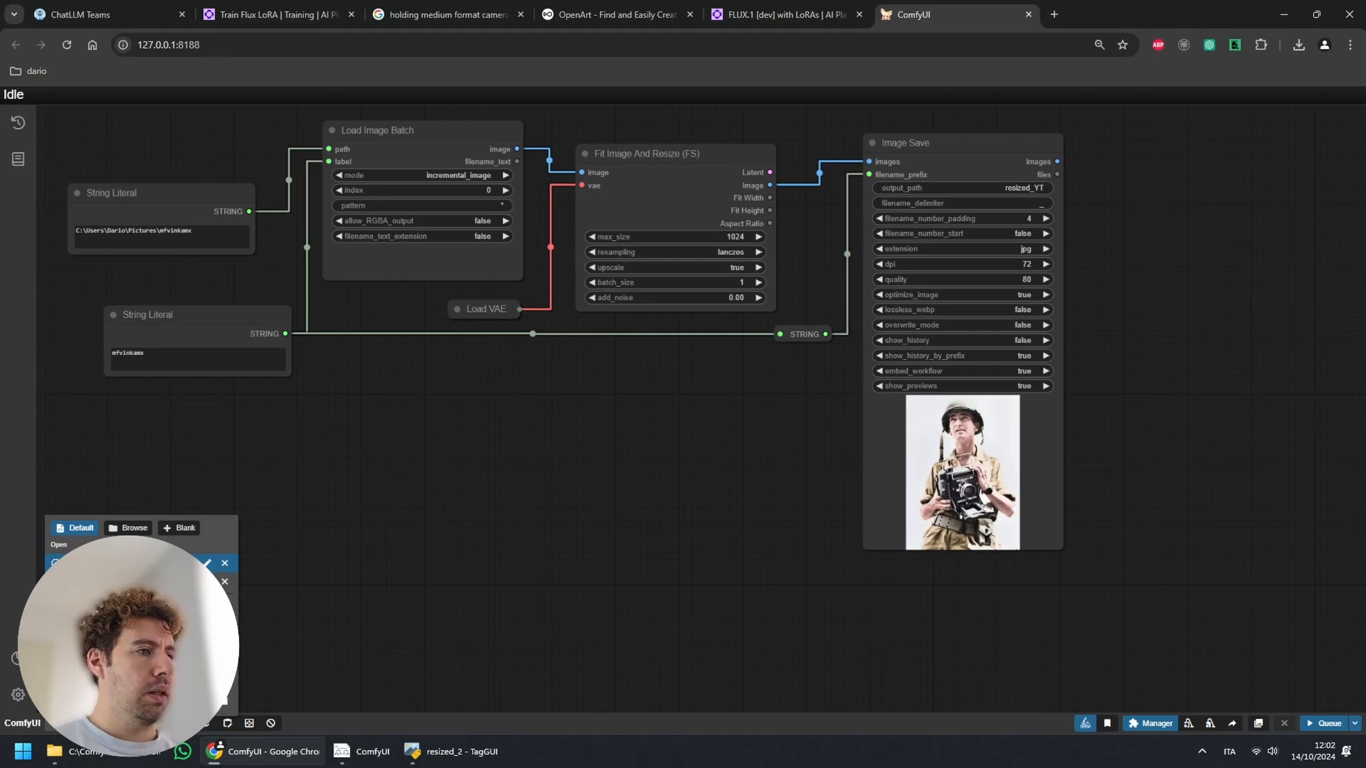
click(128, 582)
click(285, 188)
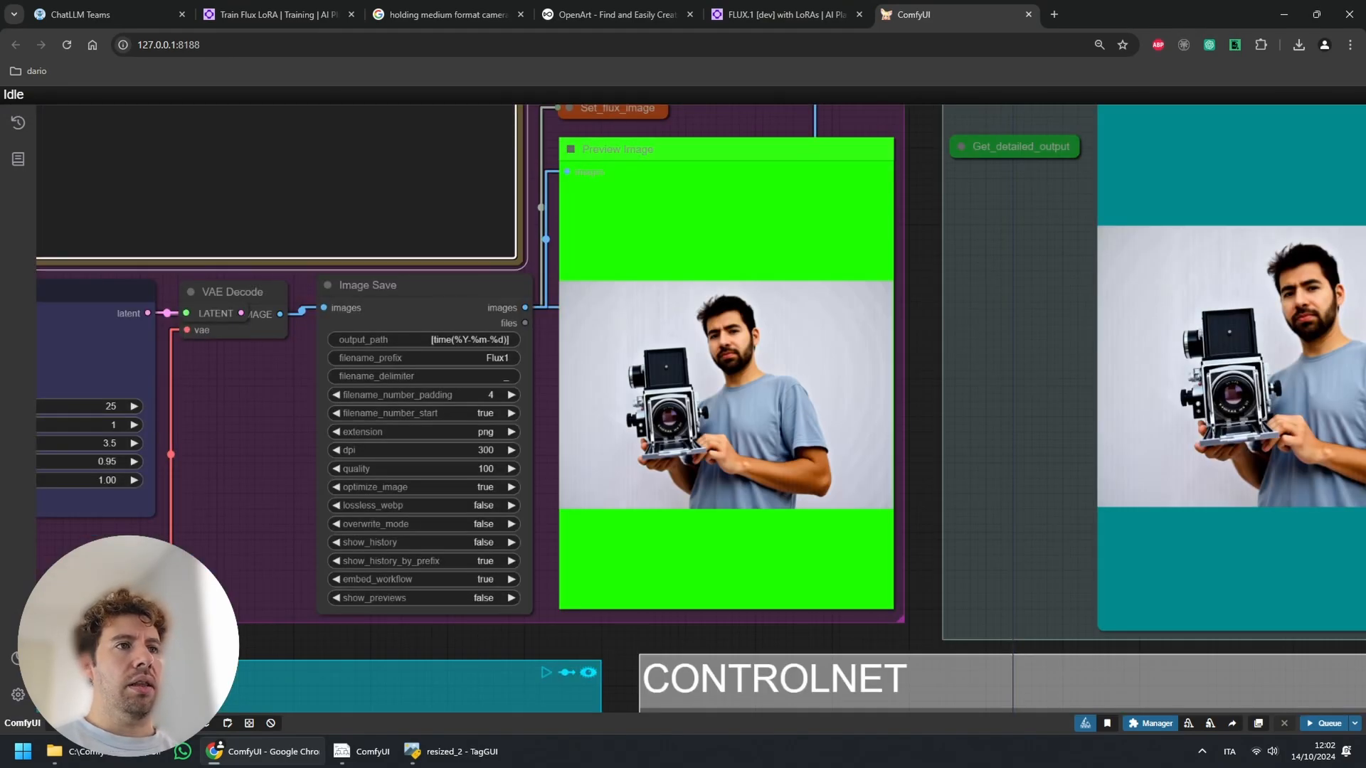
- Examine the Flux workflow's LoRA section, including the mfvinkamx.safetensors loader, the second Load LoRA node and the Lora Loader Stack
scroll(1286, 470, down, 8)
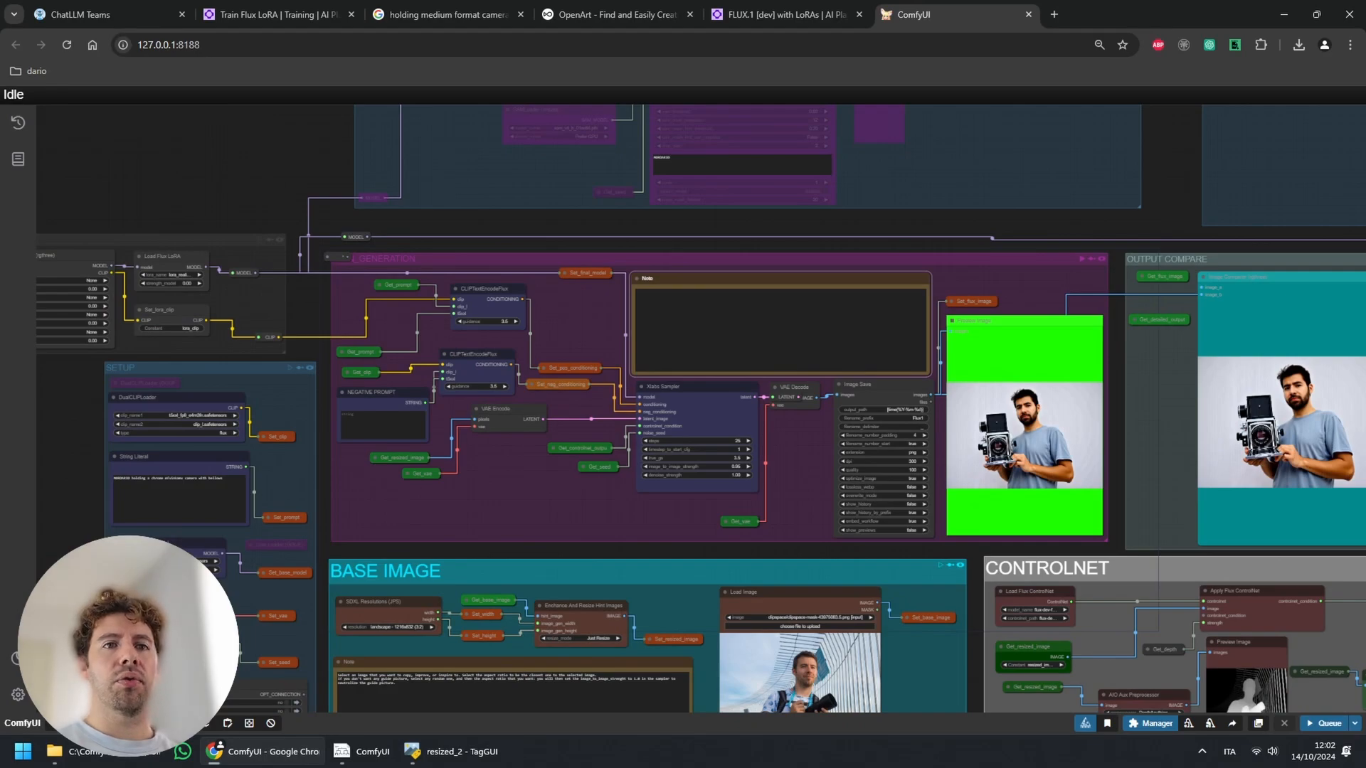
scroll(408, 457, down, 3)
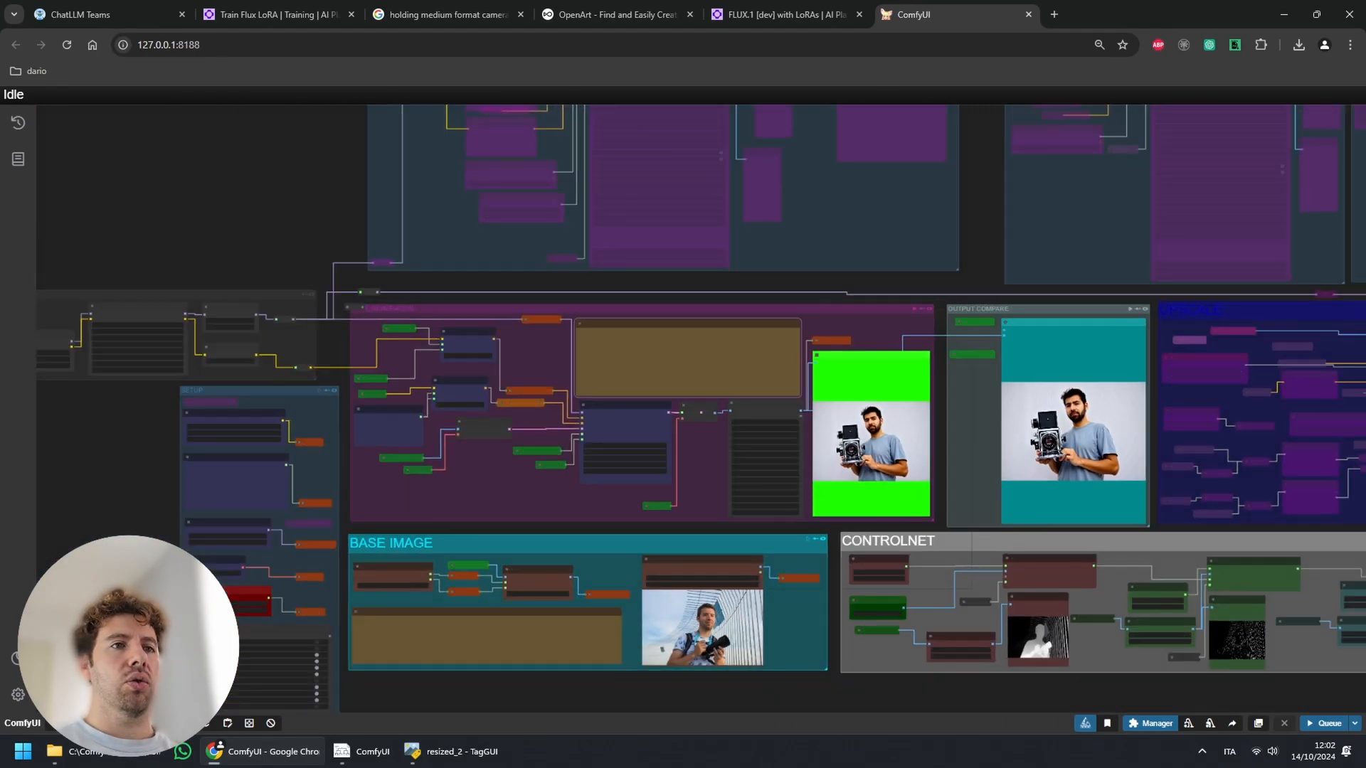
scroll(973, 429, down, 1)
drag(973, 430, 950, 451)
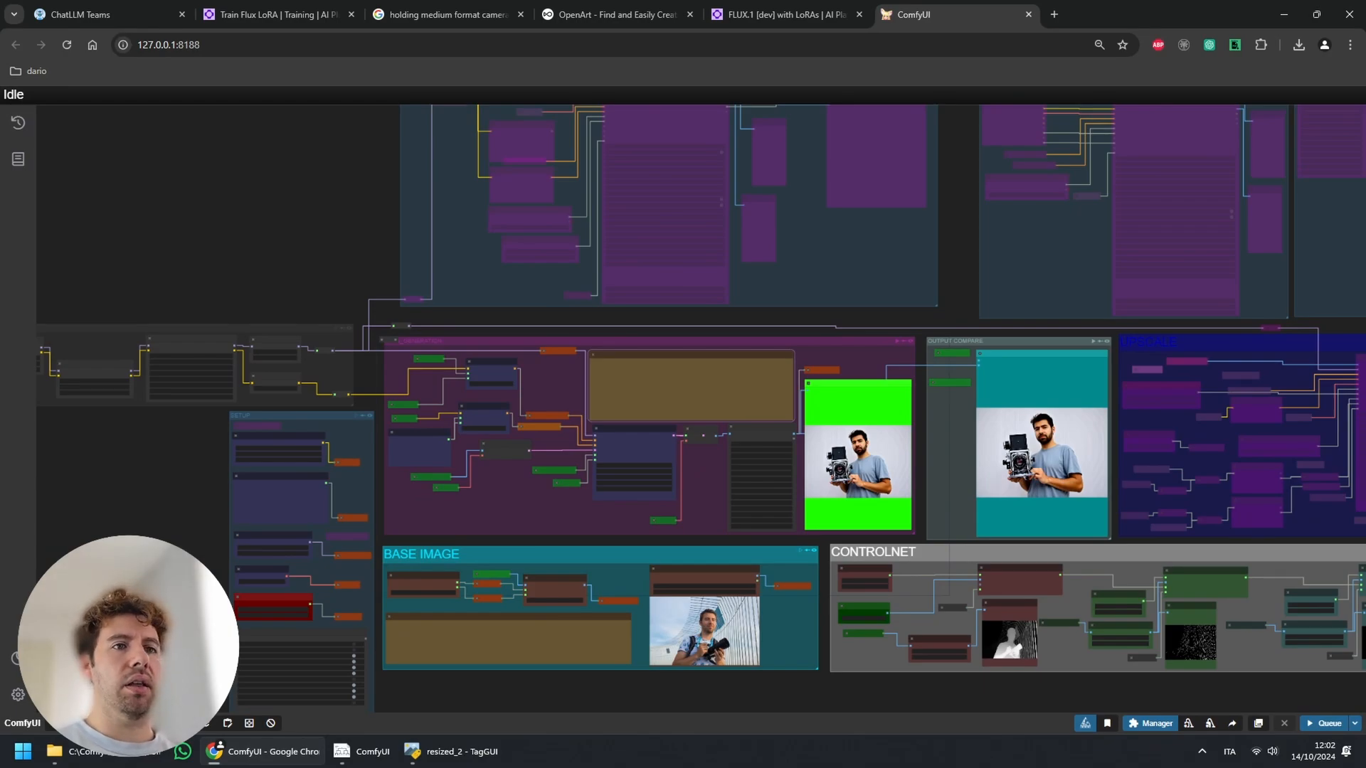
drag(950, 450, 1031, 315)
drag(126, 258, 539, 317)
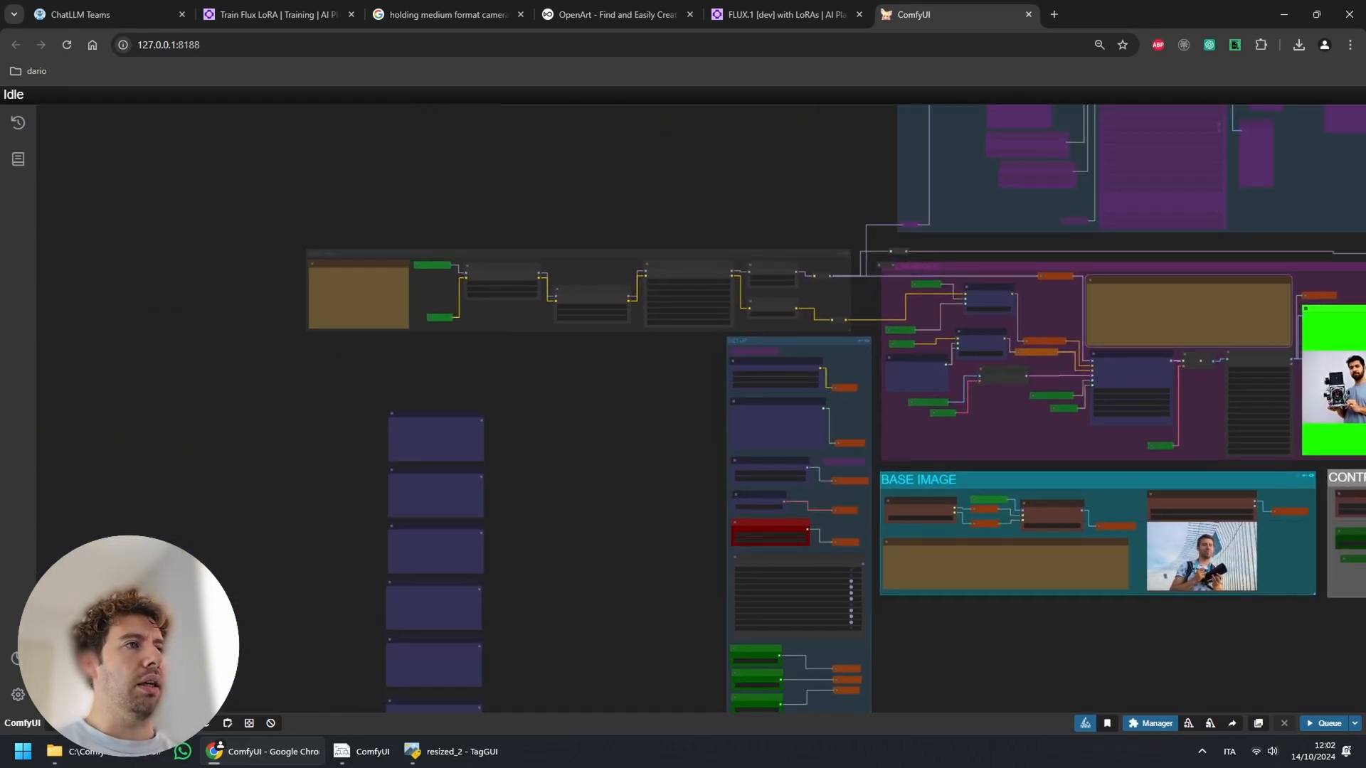
scroll(523, 295, up, 18)
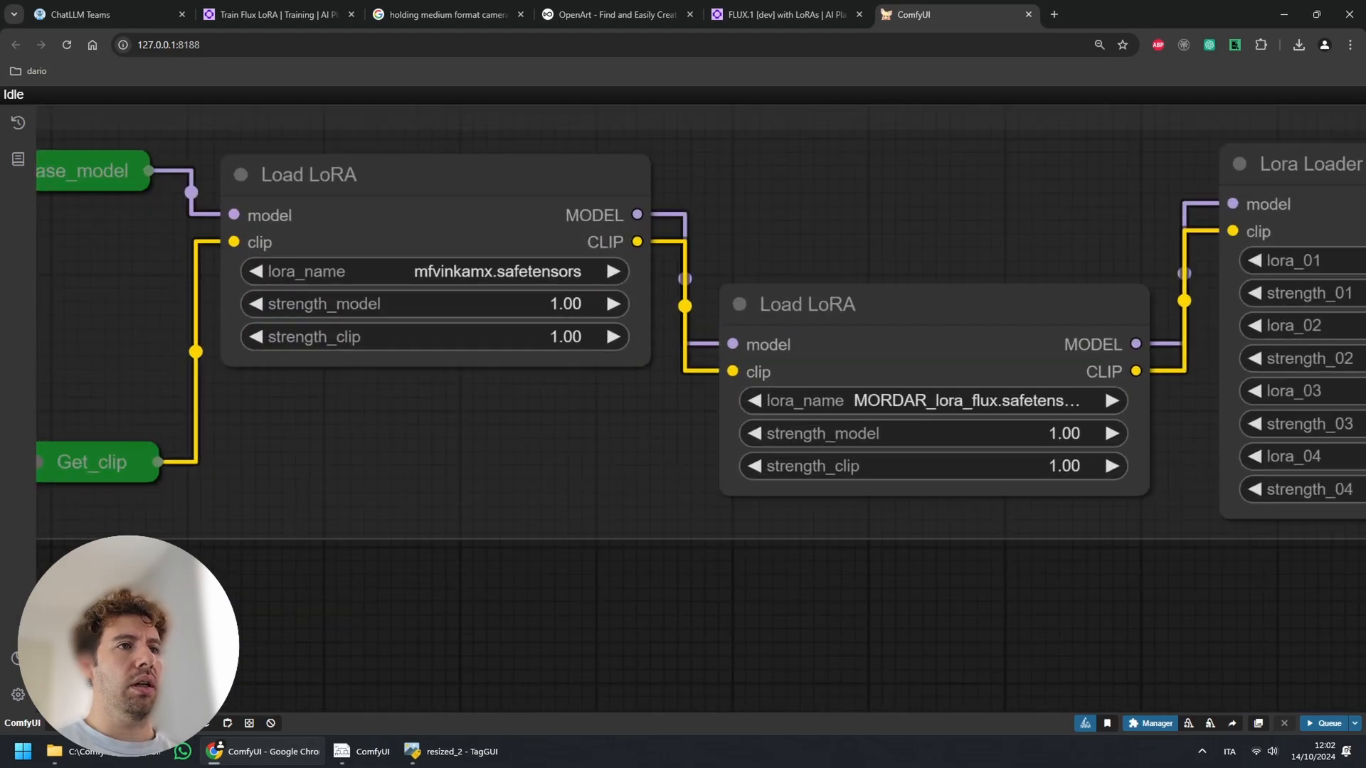
scroll(542, 276, down, 1)
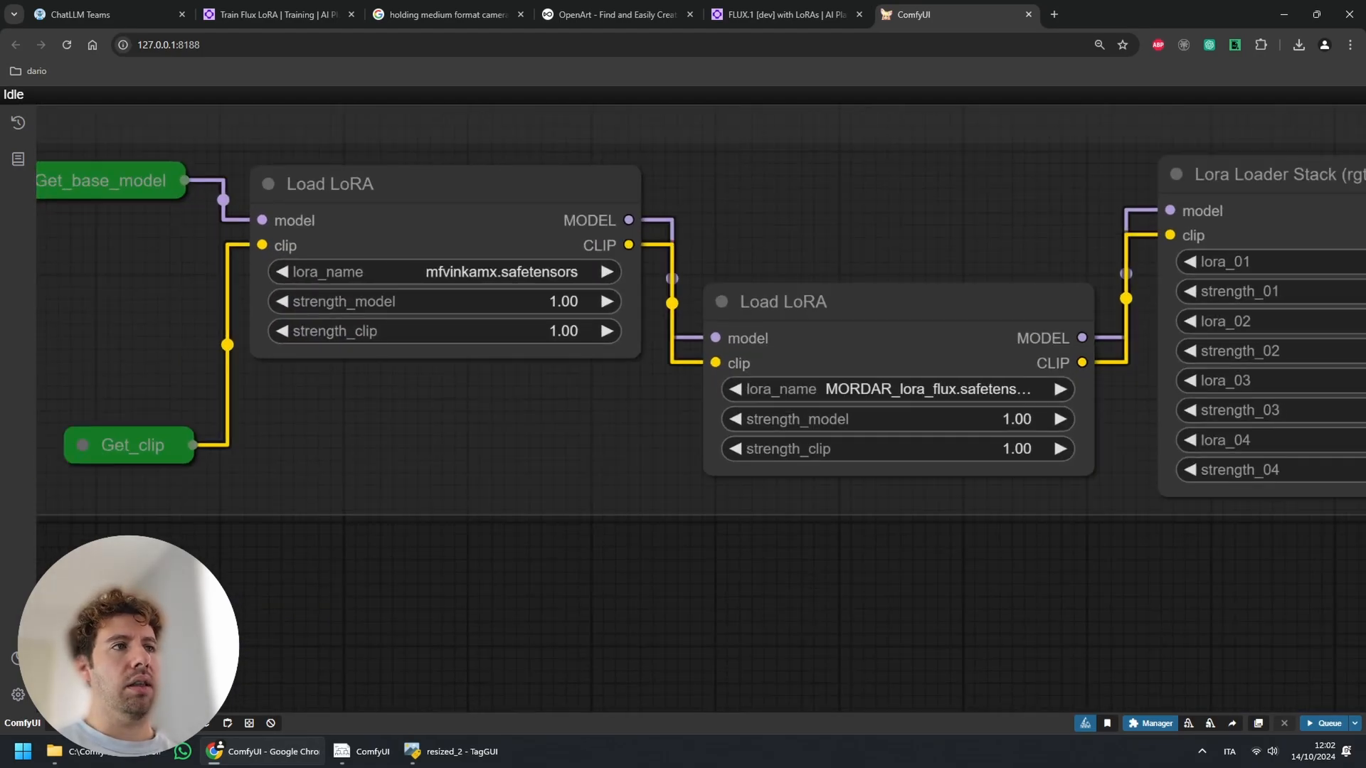
scroll(631, 388, down, 1)
drag(631, 388, 274, 397)
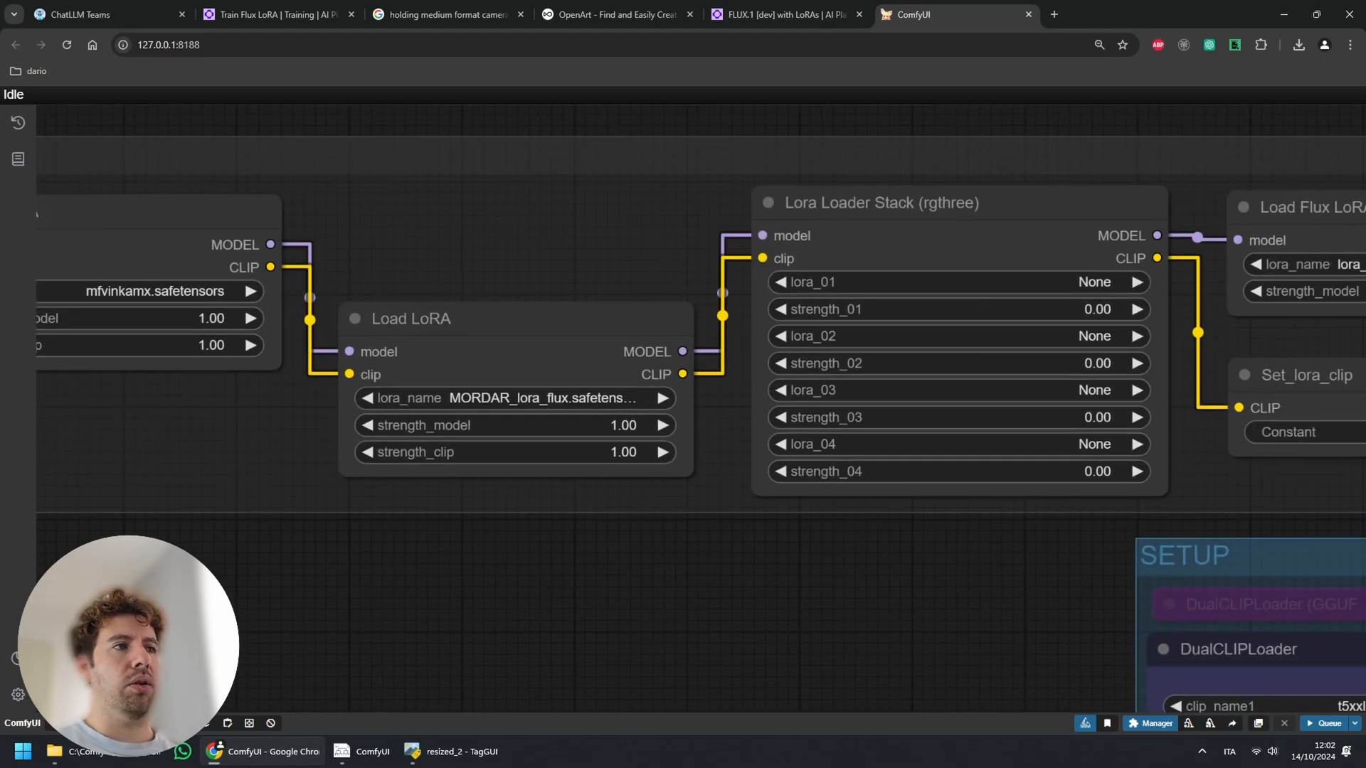
- Examine the generation prompt in the String Literal node of the SETUP group, highlighting its text and the "camera with bellows" wording
drag(889, 541, 458, 545)
scroll(469, 455, down, 13)
drag(889, 498, 469, 235)
scroll(946, 317, up, 8)
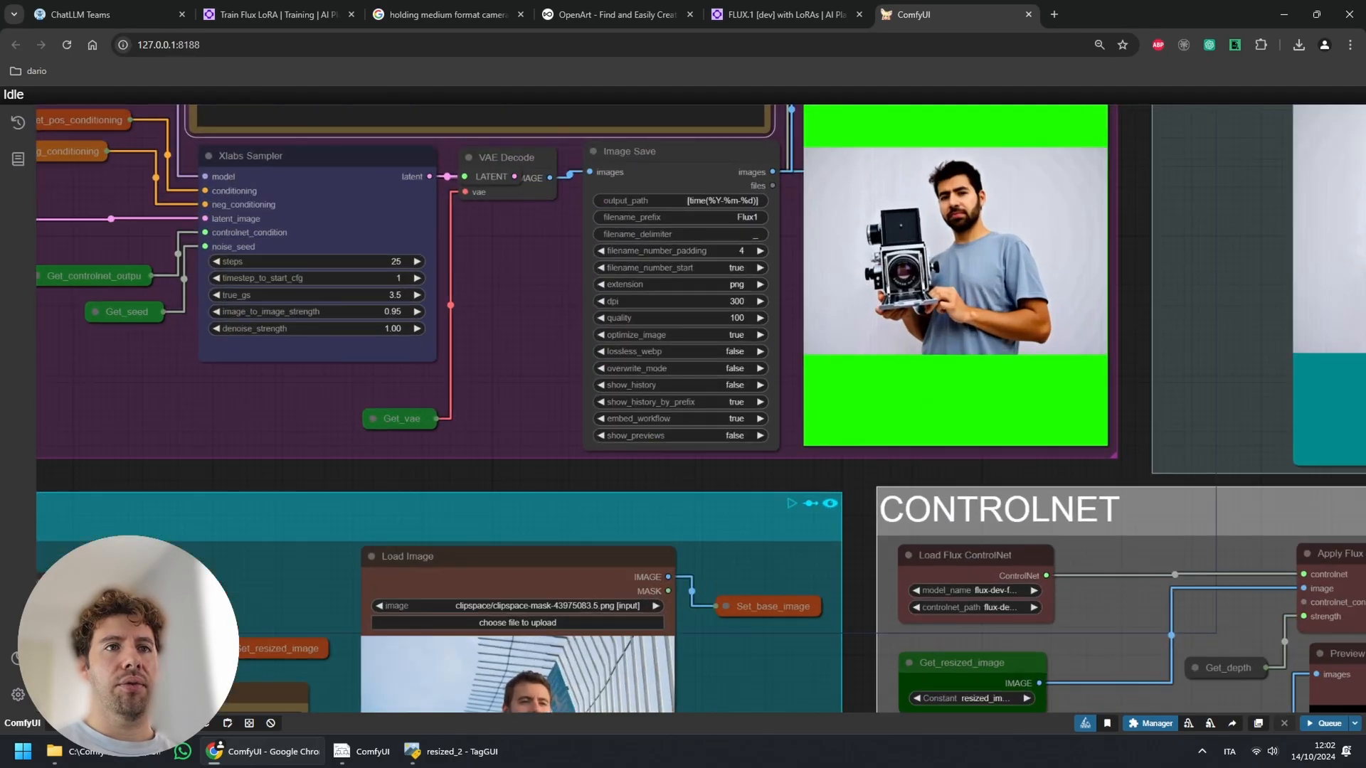
scroll(936, 284, up, 5)
scroll(868, 491, down, 3)
drag(377, 498, 1241, 455)
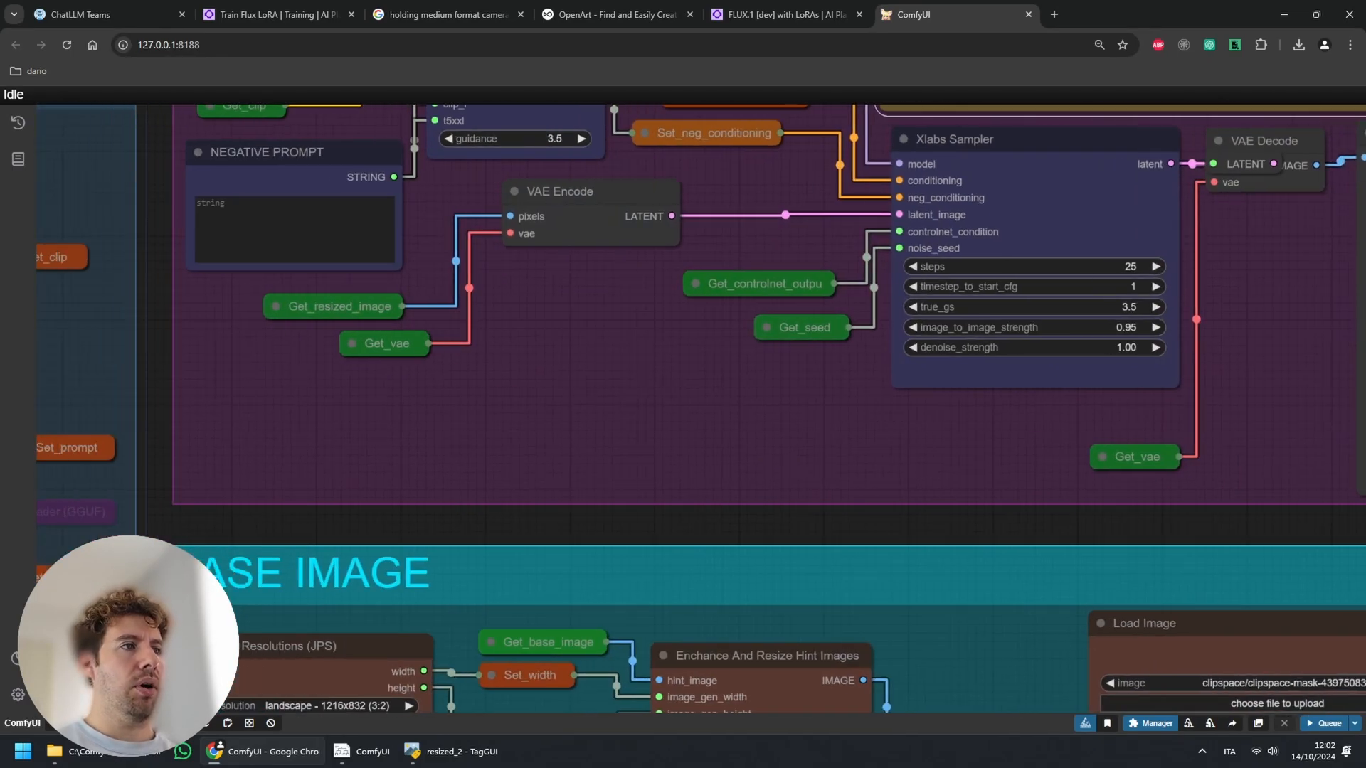
drag(441, 427, 1177, 400)
scroll(416, 369, up, 4)
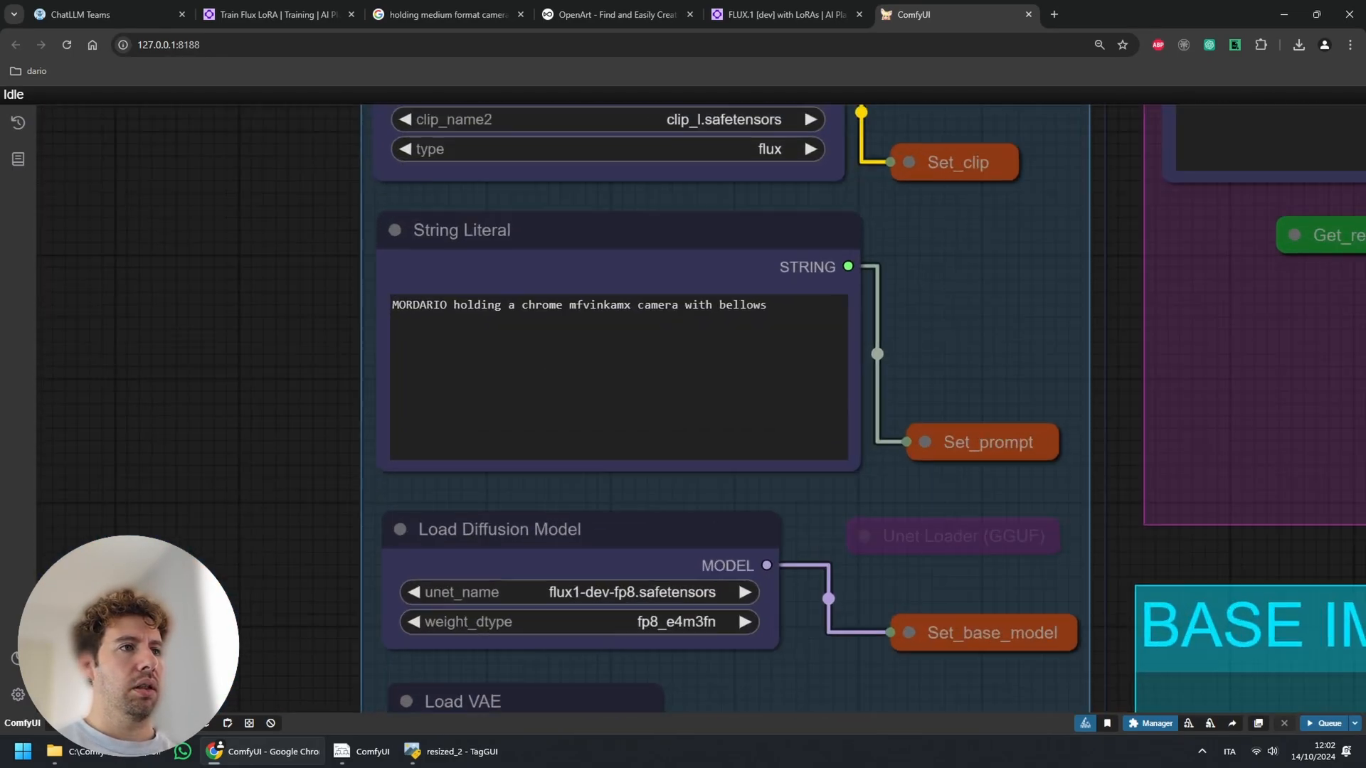
scroll(415, 334, up, 3)
drag(384, 294, 883, 293)
click(630, 294)
click(802, 294)
scroll(1191, 390, down, 3)
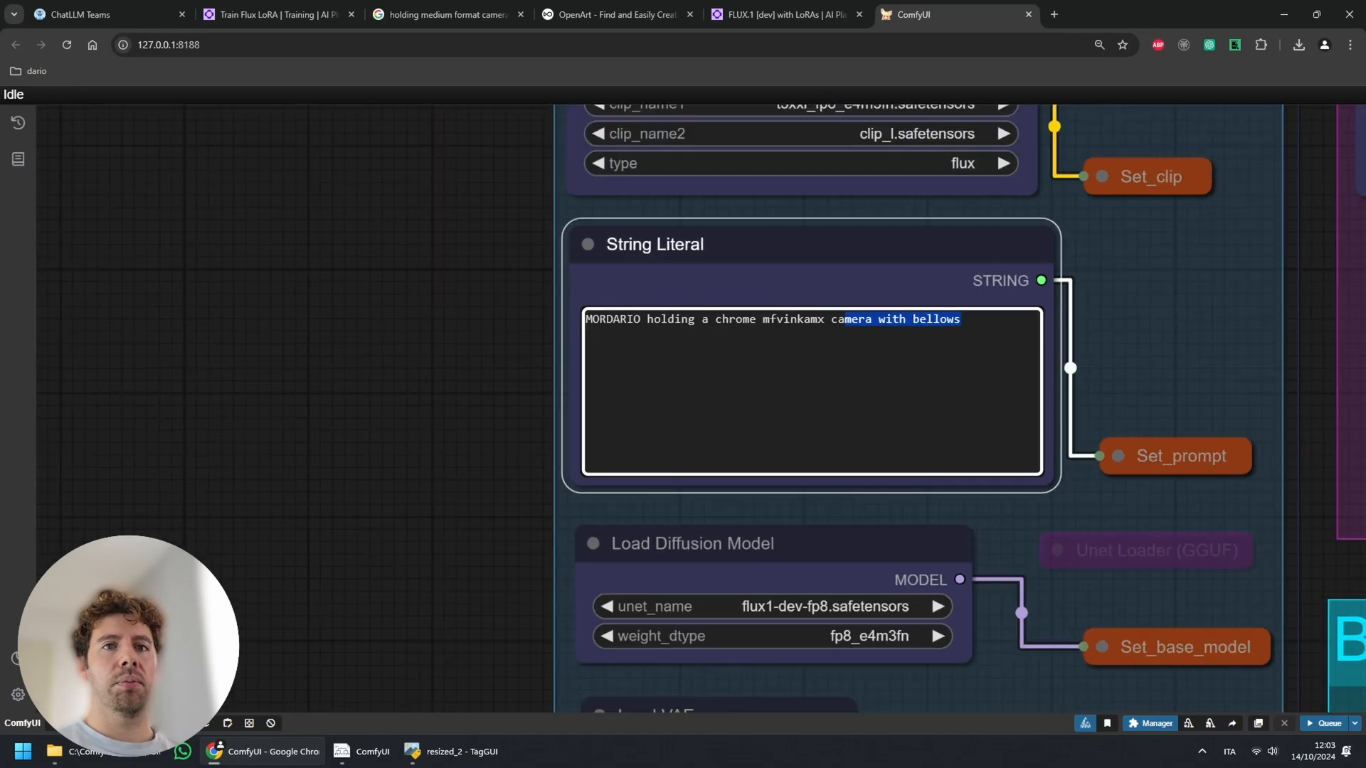
- Deselect the prompt text and examine the generated photo in the Preview Image node up close
click(1192, 390)
drag(1191, 389, 100, 326)
scroll(706, 352, down, 12)
drag(1287, 309, 692, 583)
scroll(768, 345, up, 15)
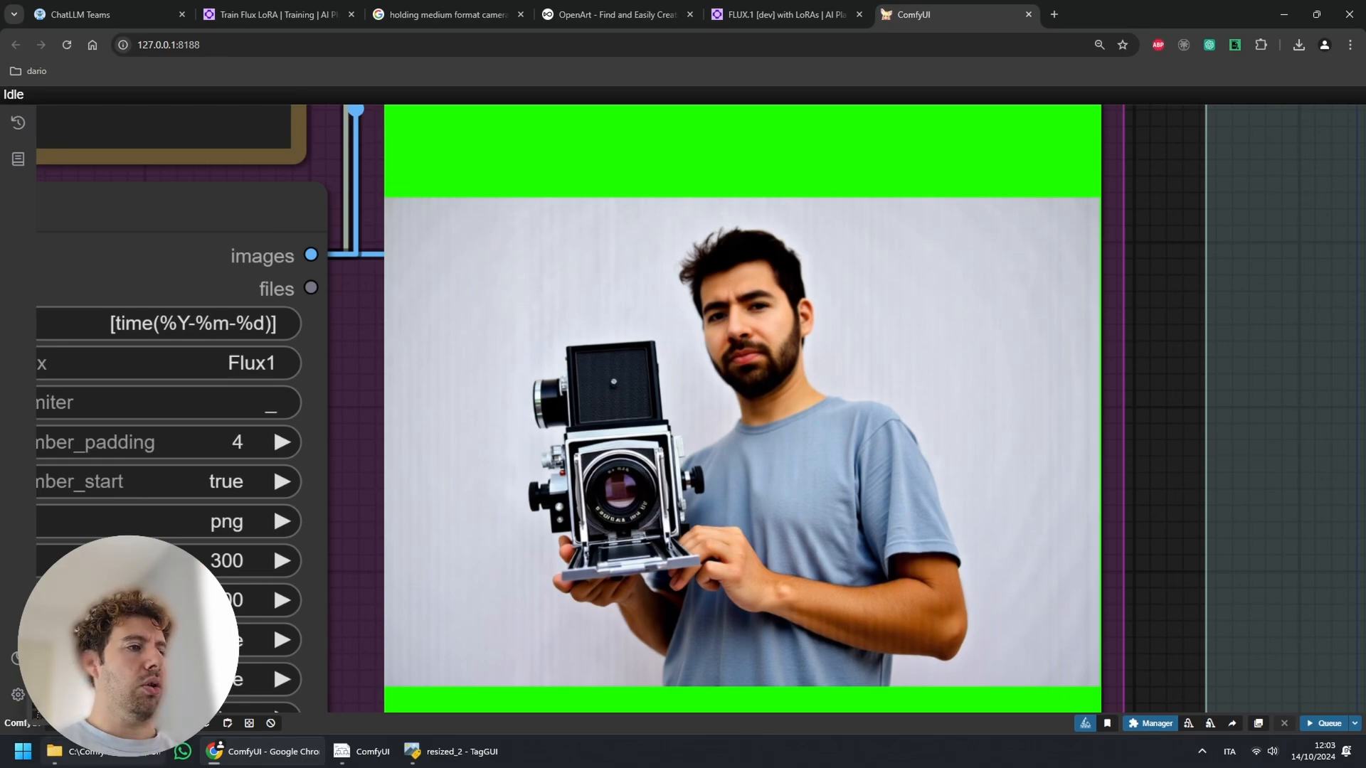
- Switch to the 2024-10-14 output folder in File Explorer and view 0023_Flux1.png, 0024_Flux1.png and 0022_Flux1.png at full size
click(107, 751)
click(434, 17)
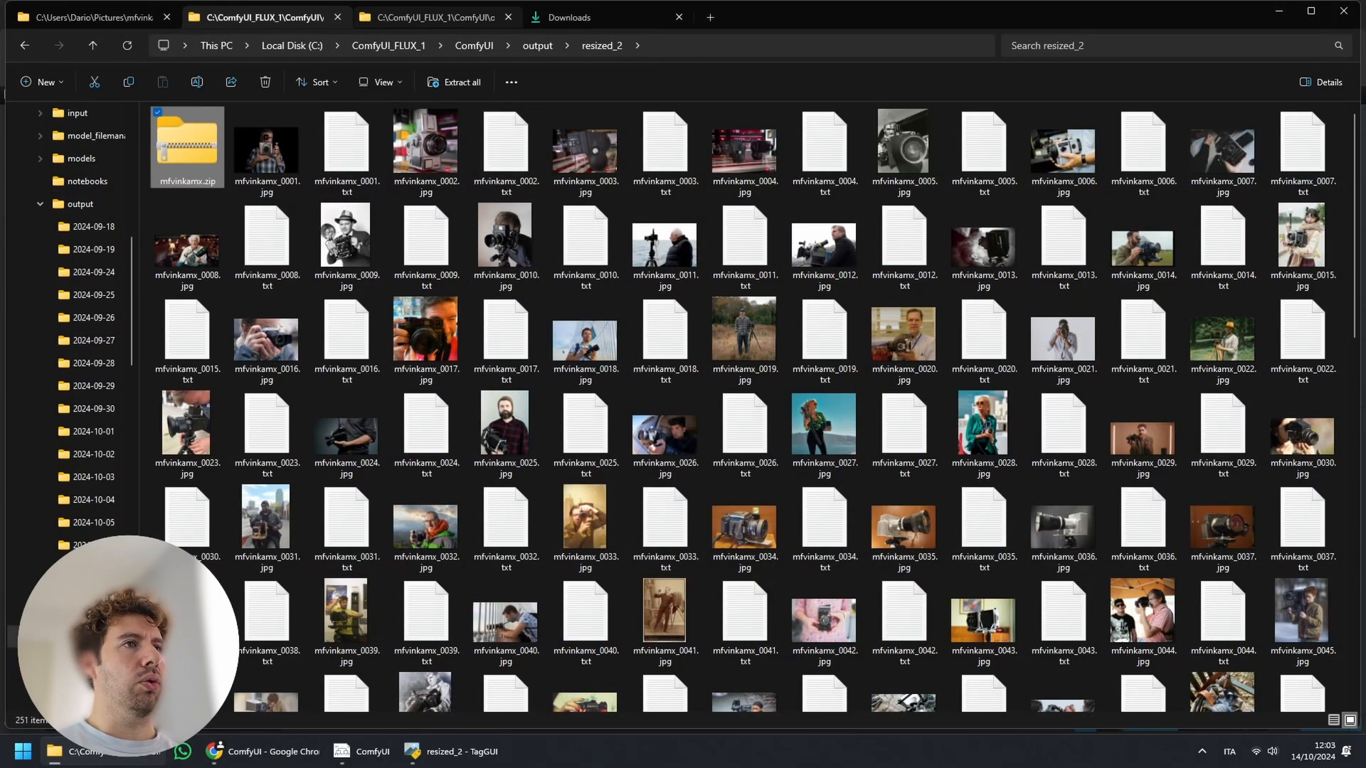
click(743, 544)
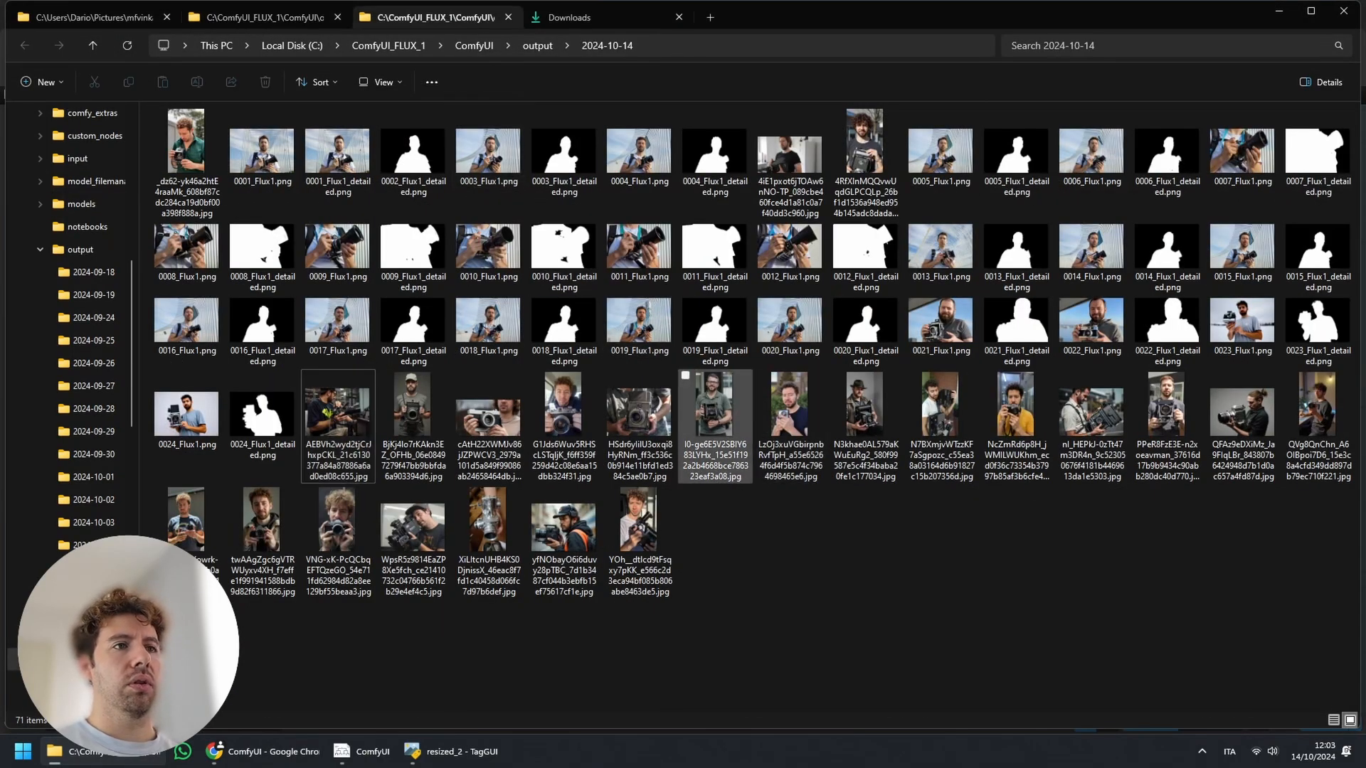
double_click(1242, 324)
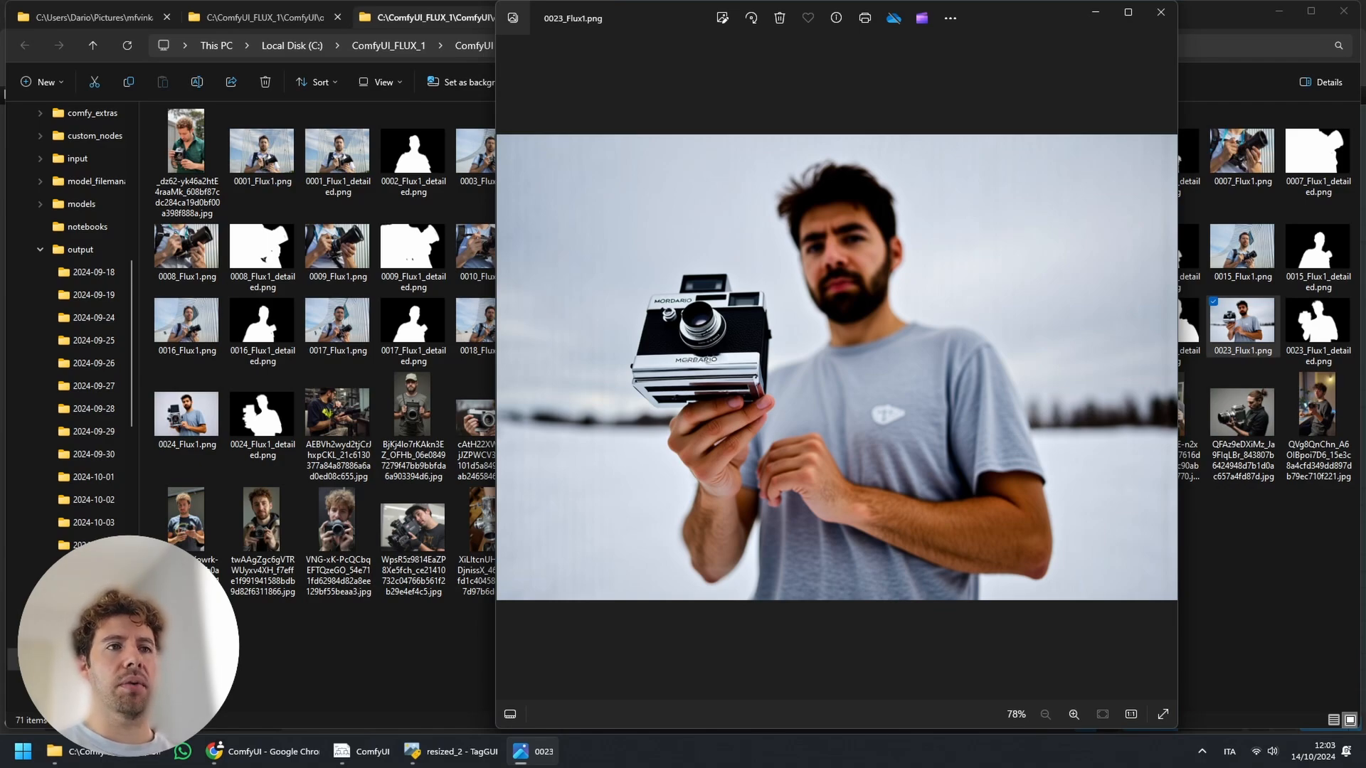
key(Right)
key(Right)
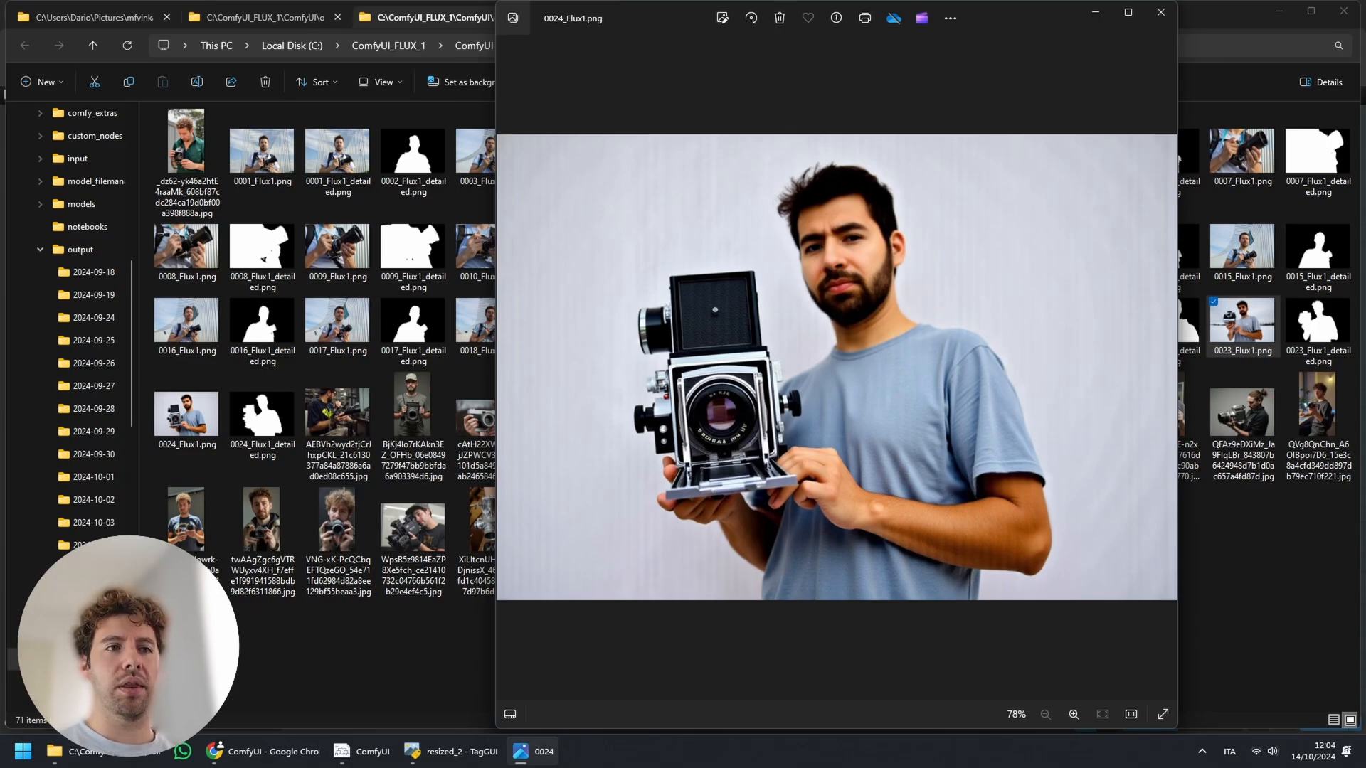
key(Left)
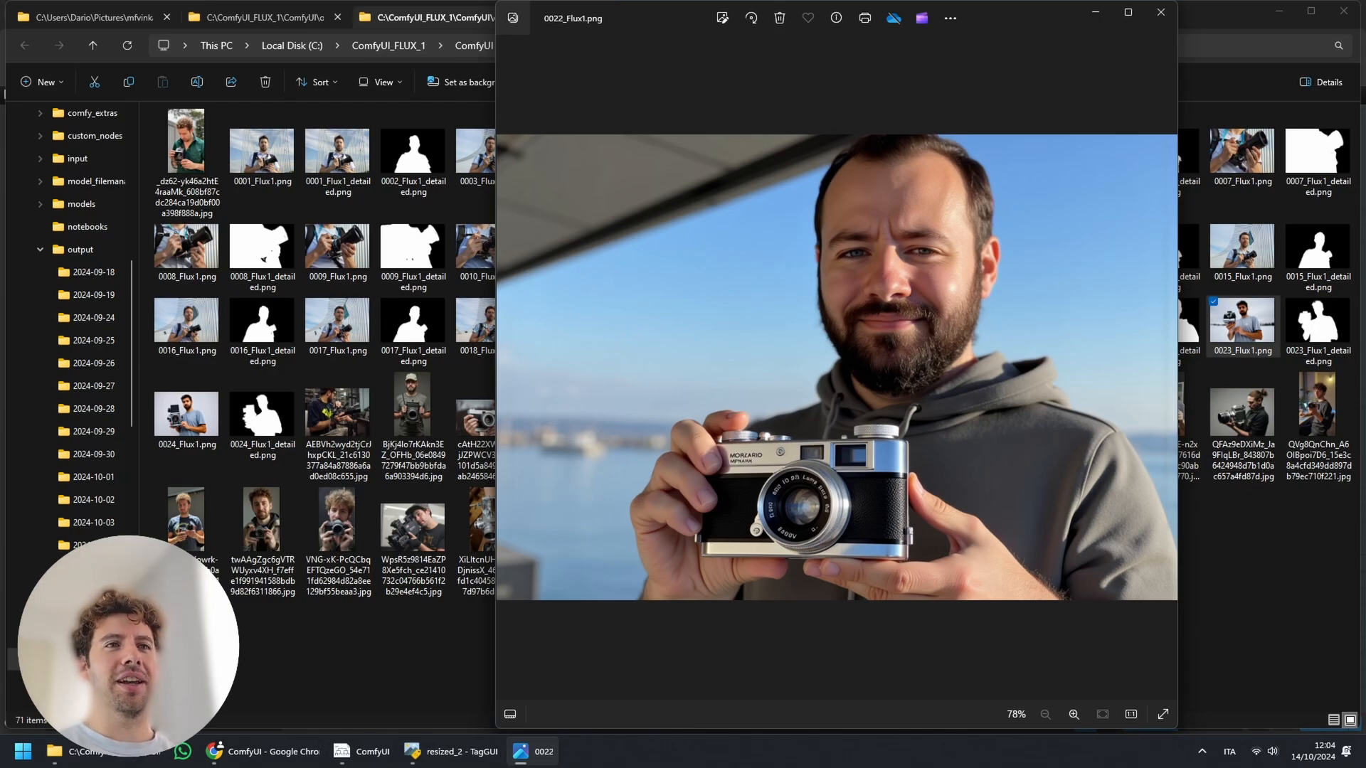
- Compare the generated images 0021_Flux1.png and 0022_Flux1.png by alternating between them at full size
key(Left)
key(Left)
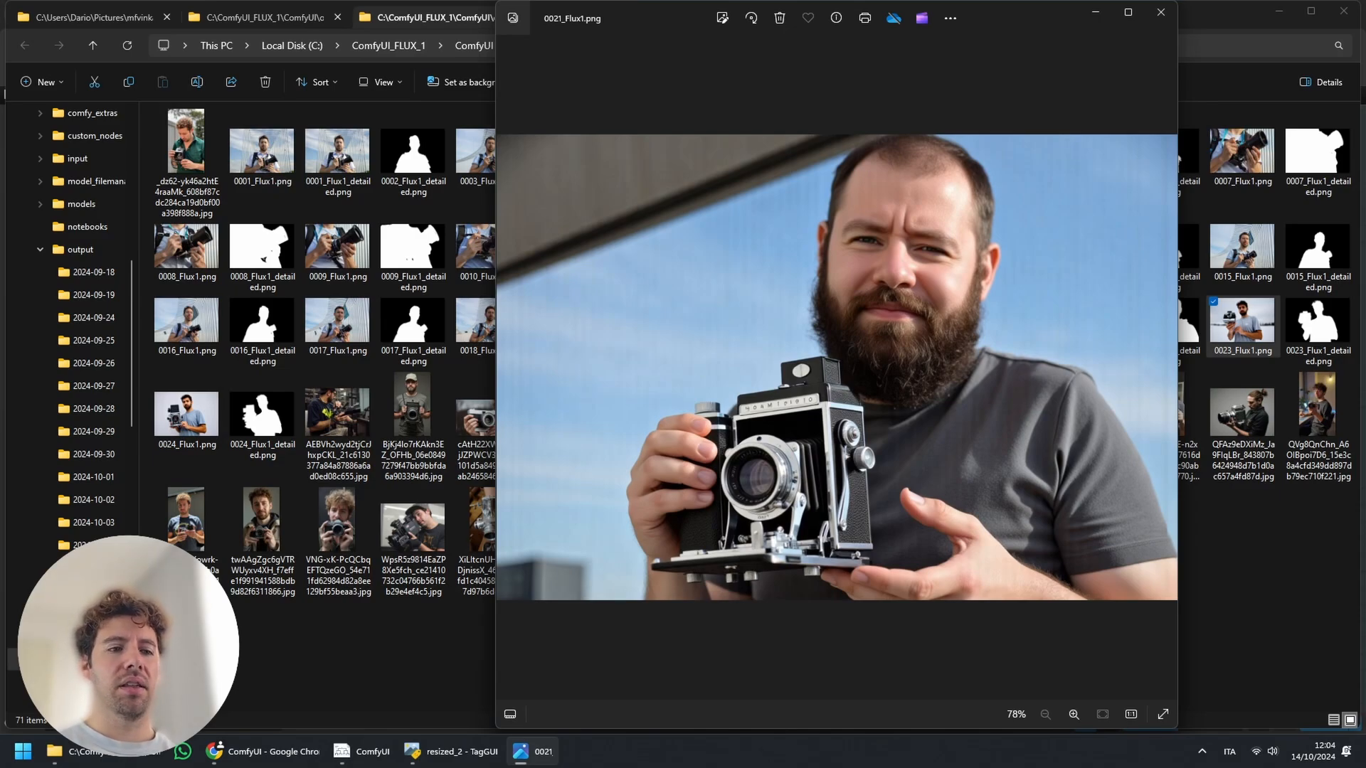
key(Right)
key(Right)
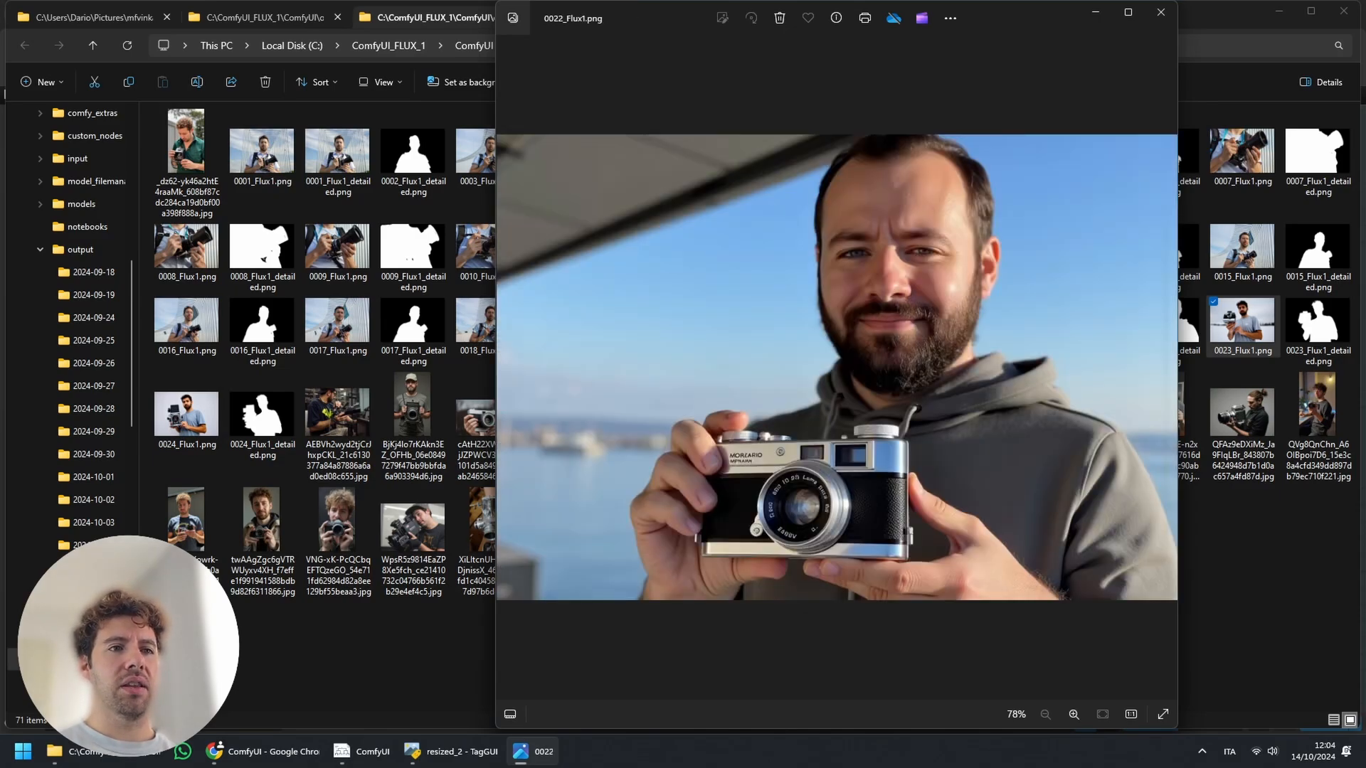
key(Left)
key(Left)
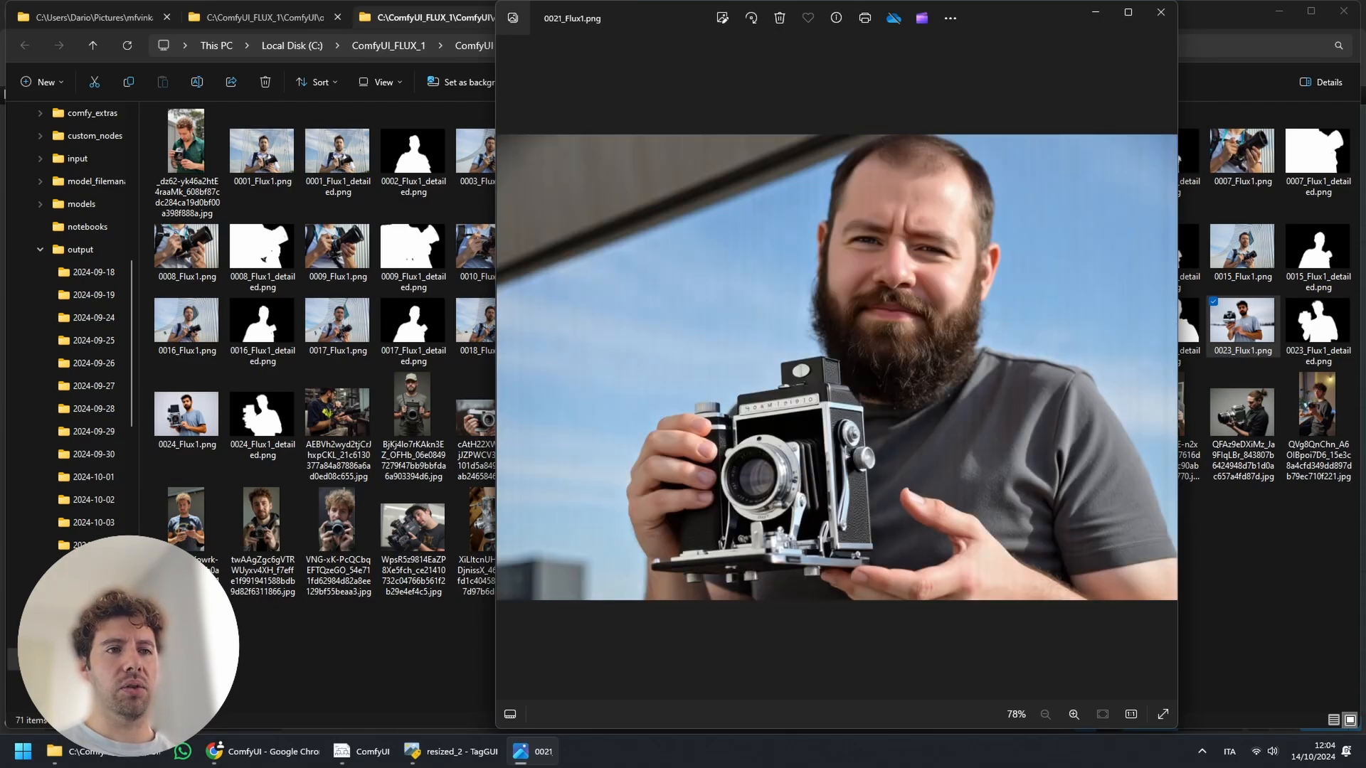
key(Right)
key(Right)
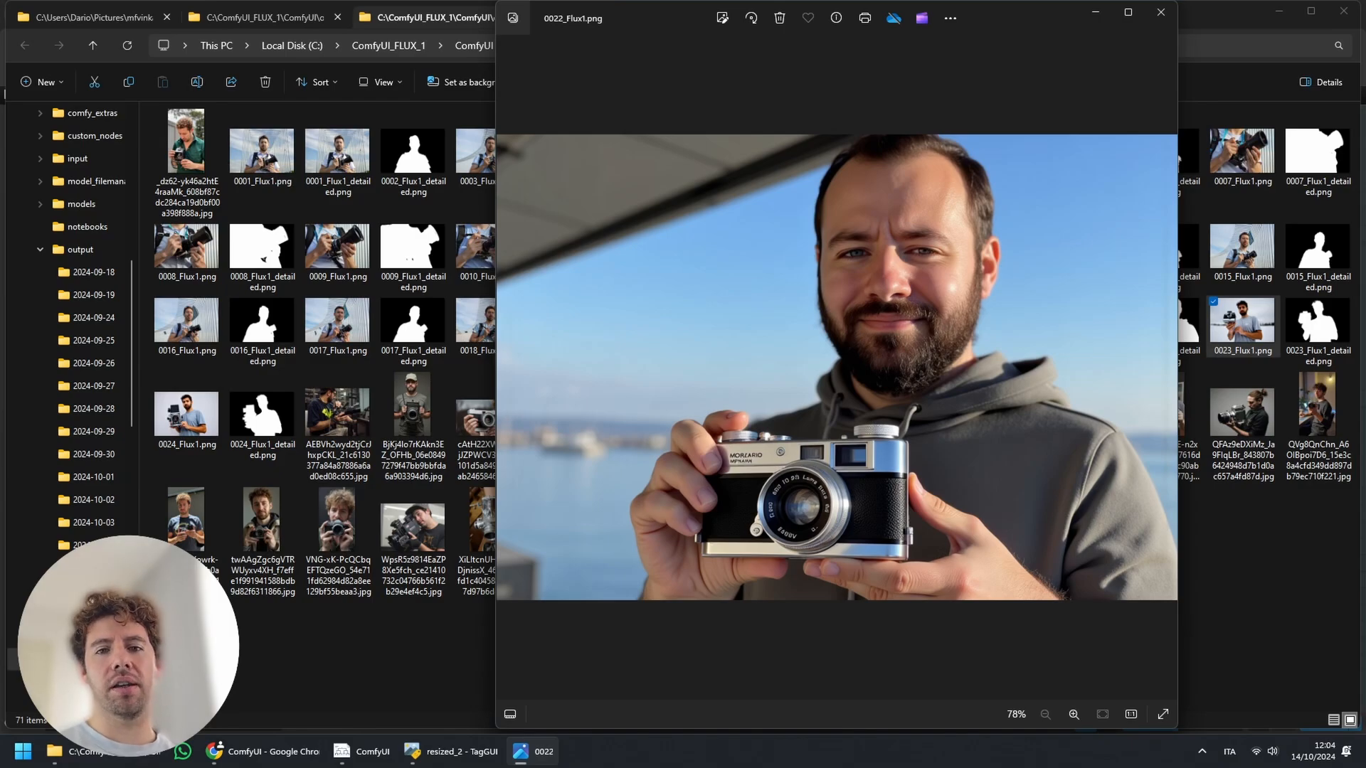
key(Left)
key(Left)
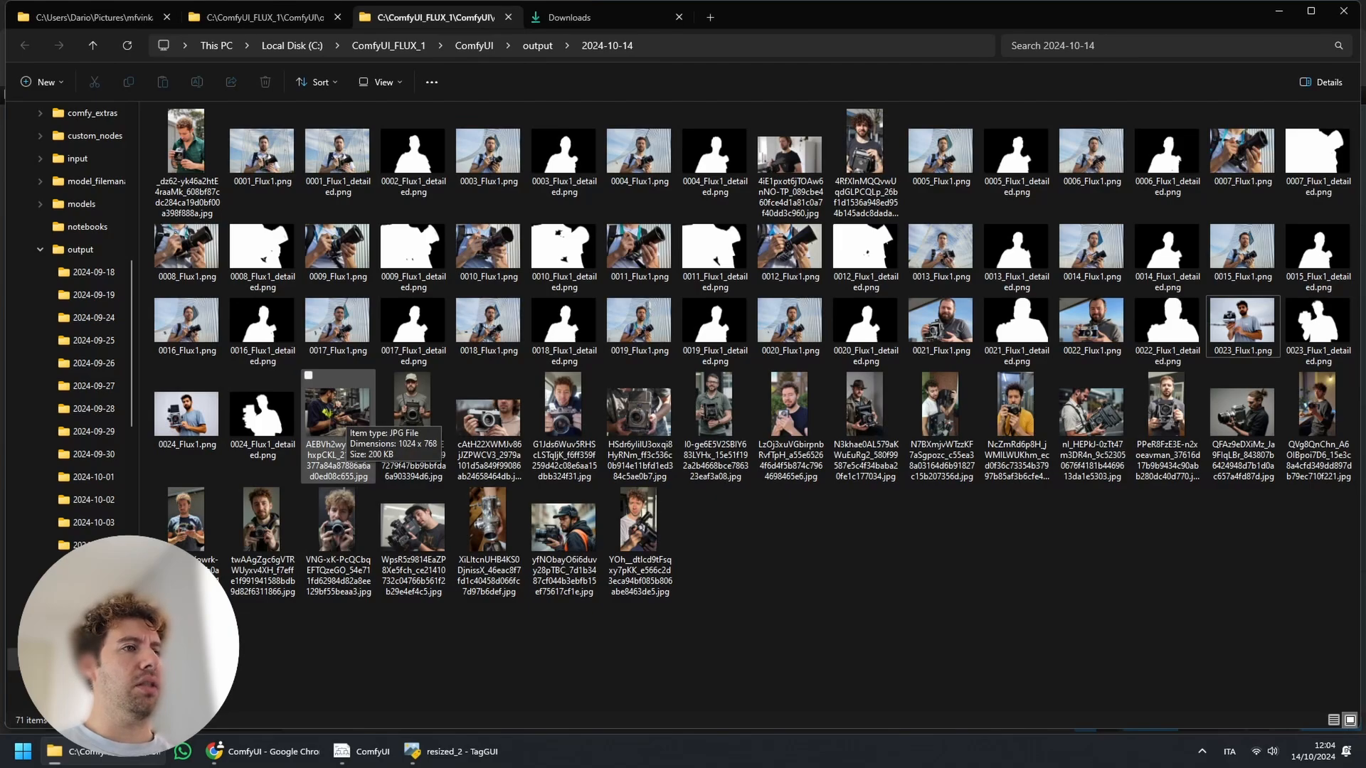
- View the AEBVh2wyd2 JPG from the output folder, and open inference for the most recent completed Train Flux LoRA run on fal in Chrome
double_click(340, 414)
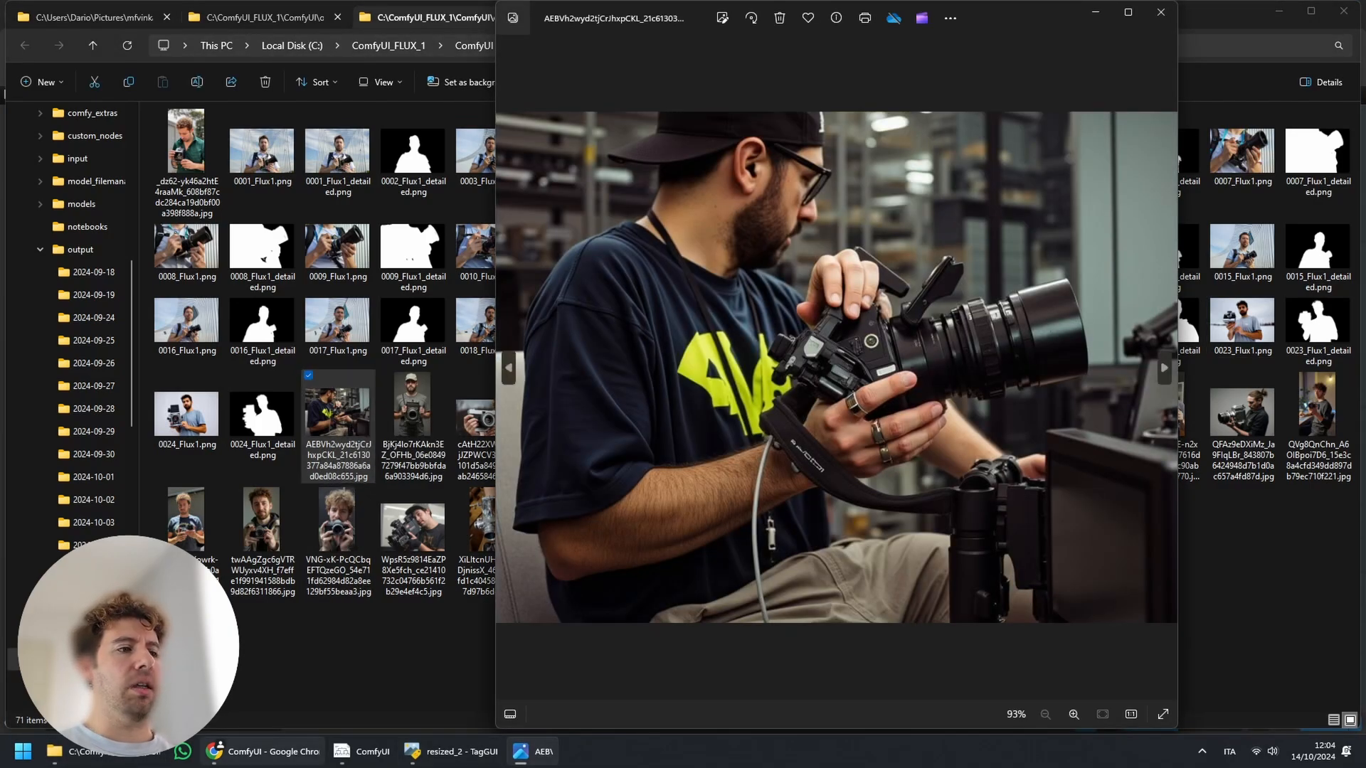
click(263, 751)
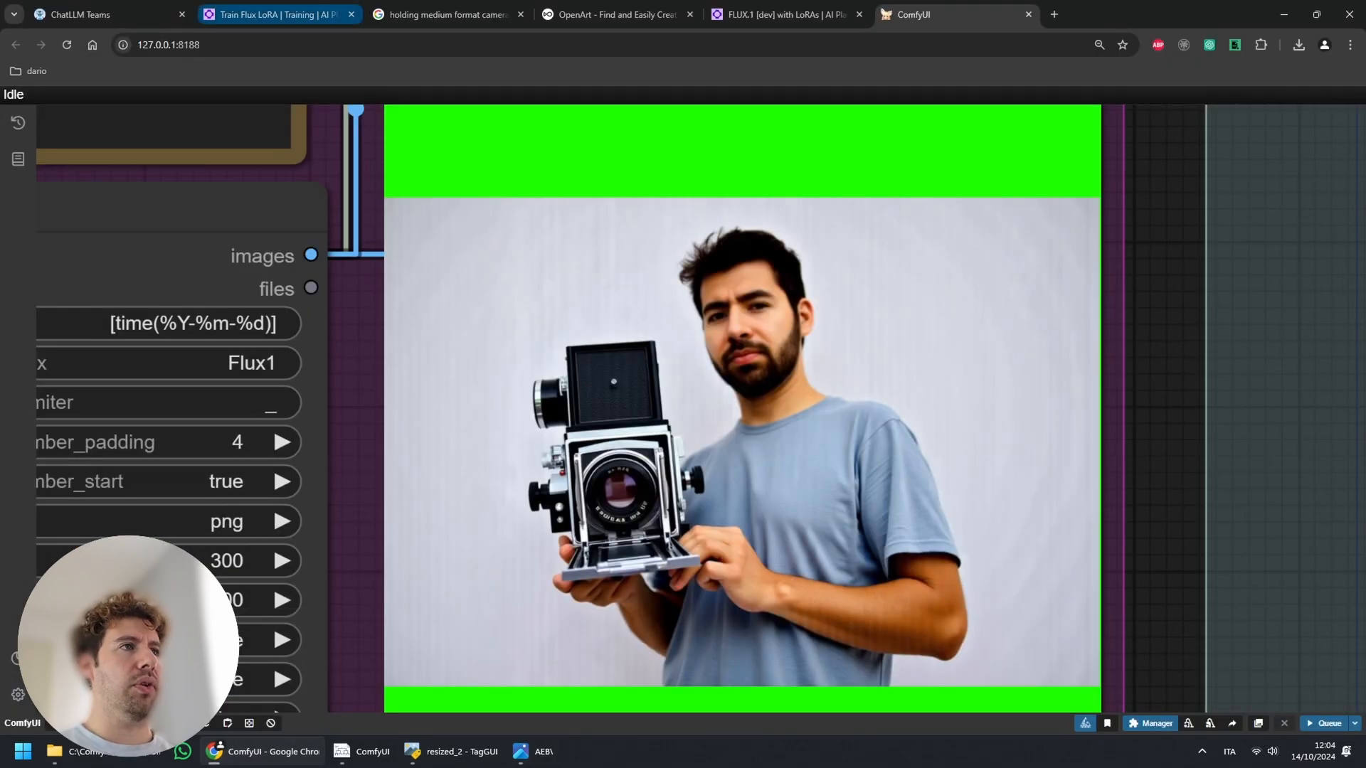
click(278, 15)
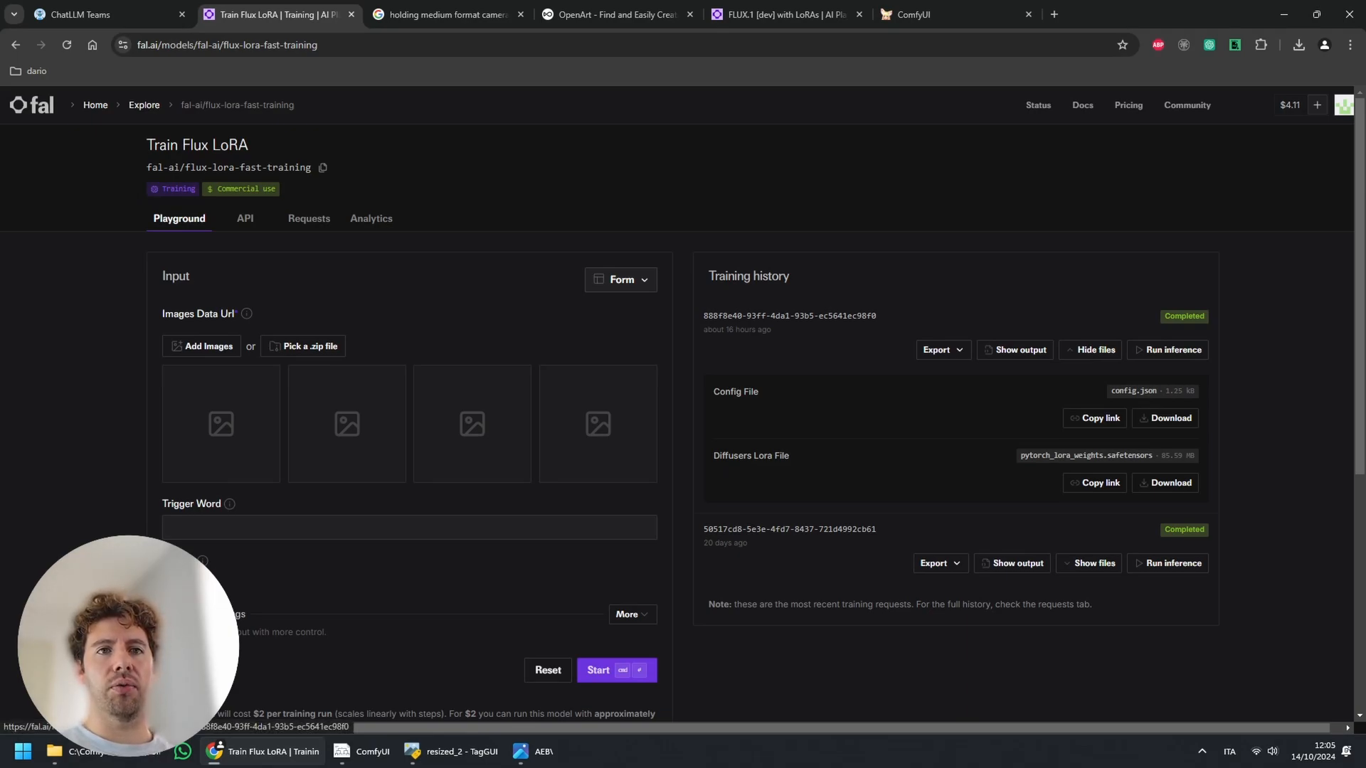
click(1167, 349)
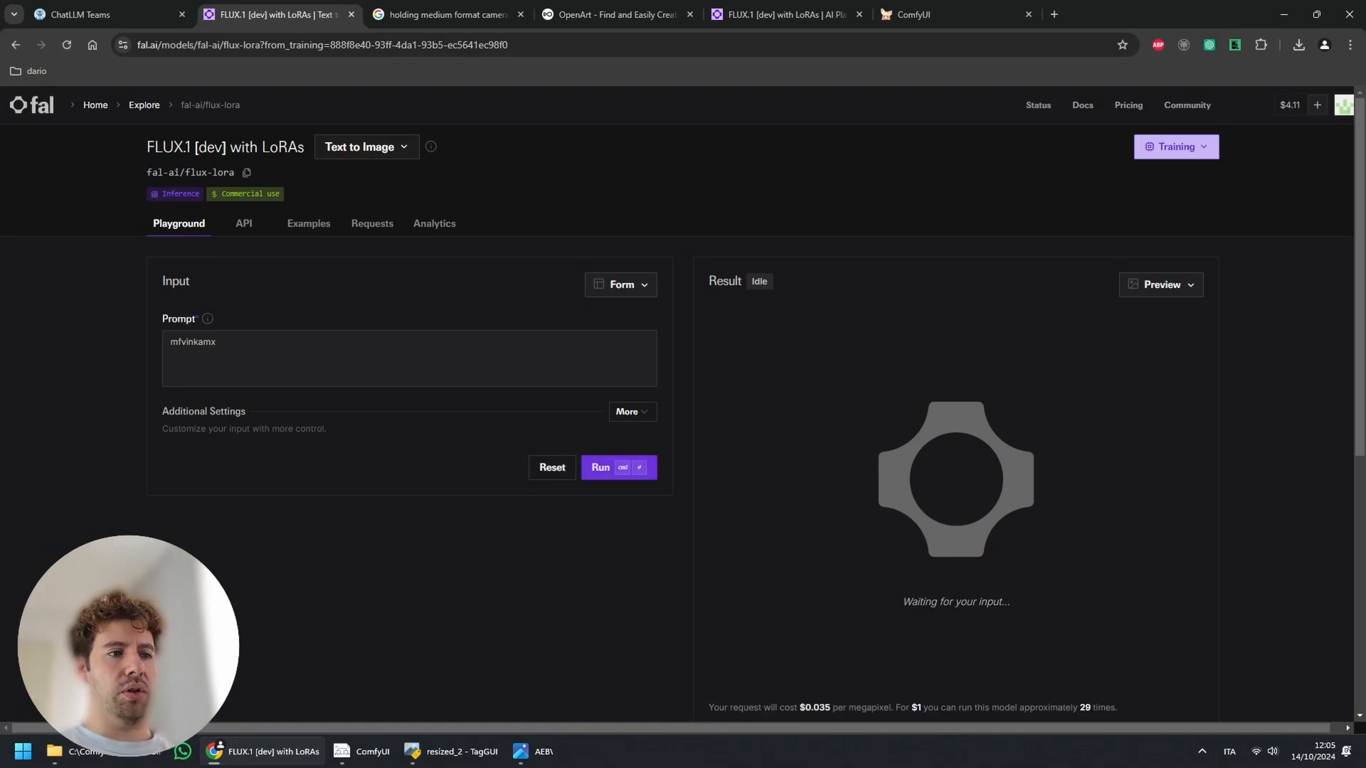
- Switch back to the image viewer and browse the generated camera JPGs from the AEBVh2wyd2 file onward to the WpsR5z9814 file
click(520, 751)
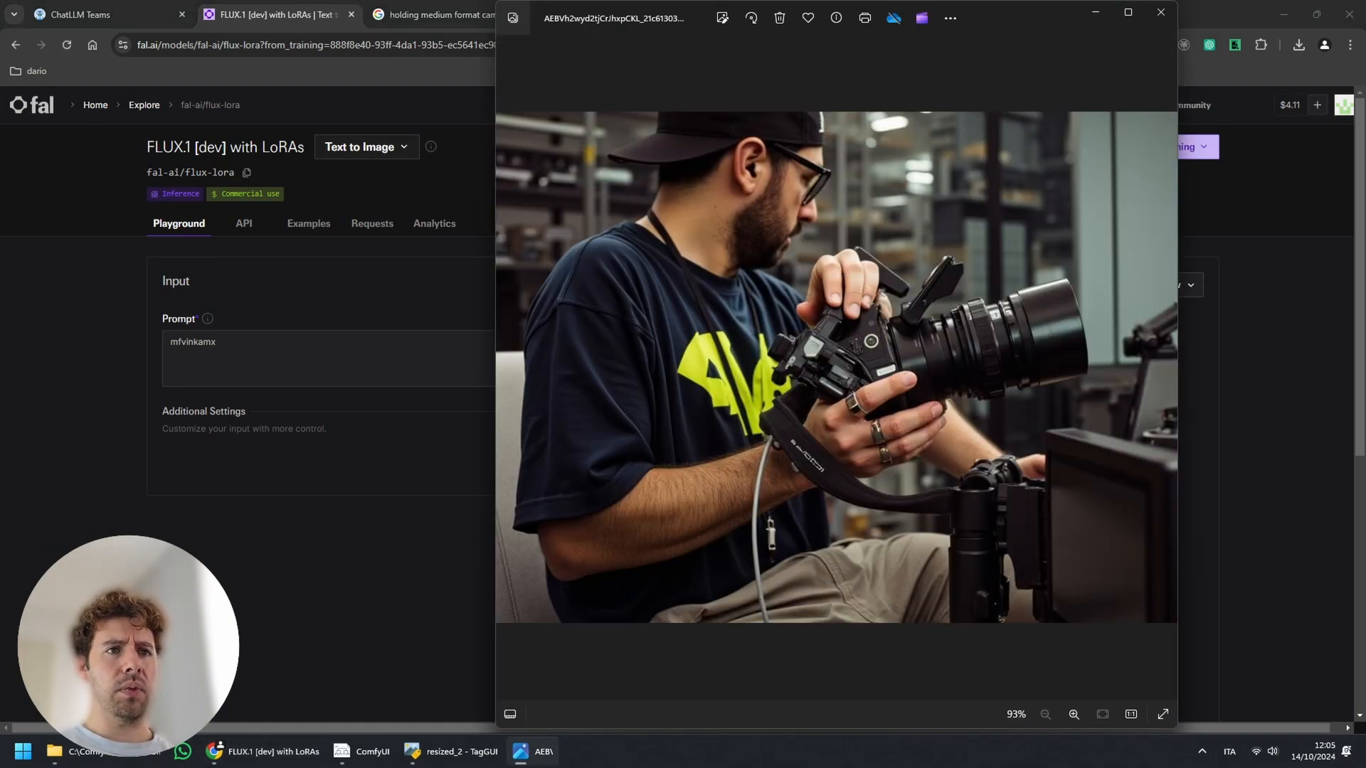
key(Right)
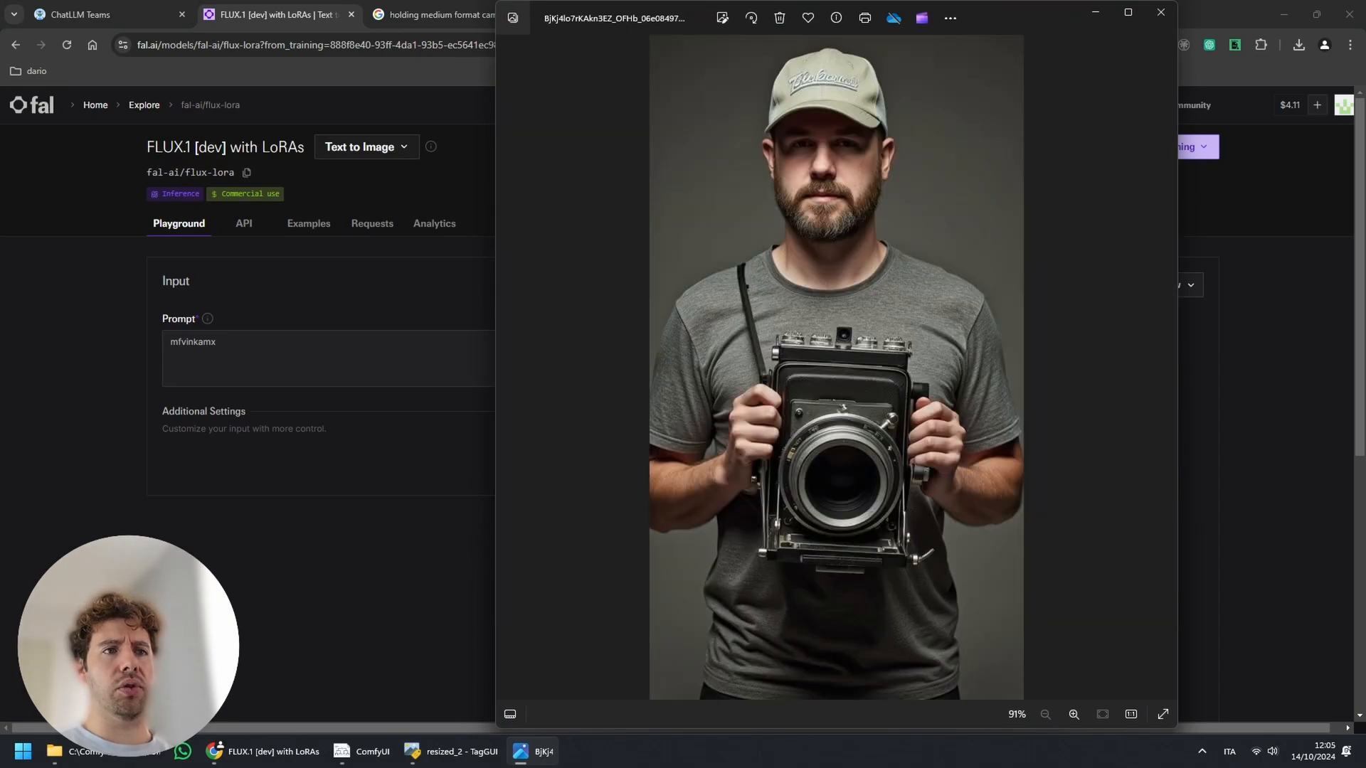
key(Right)
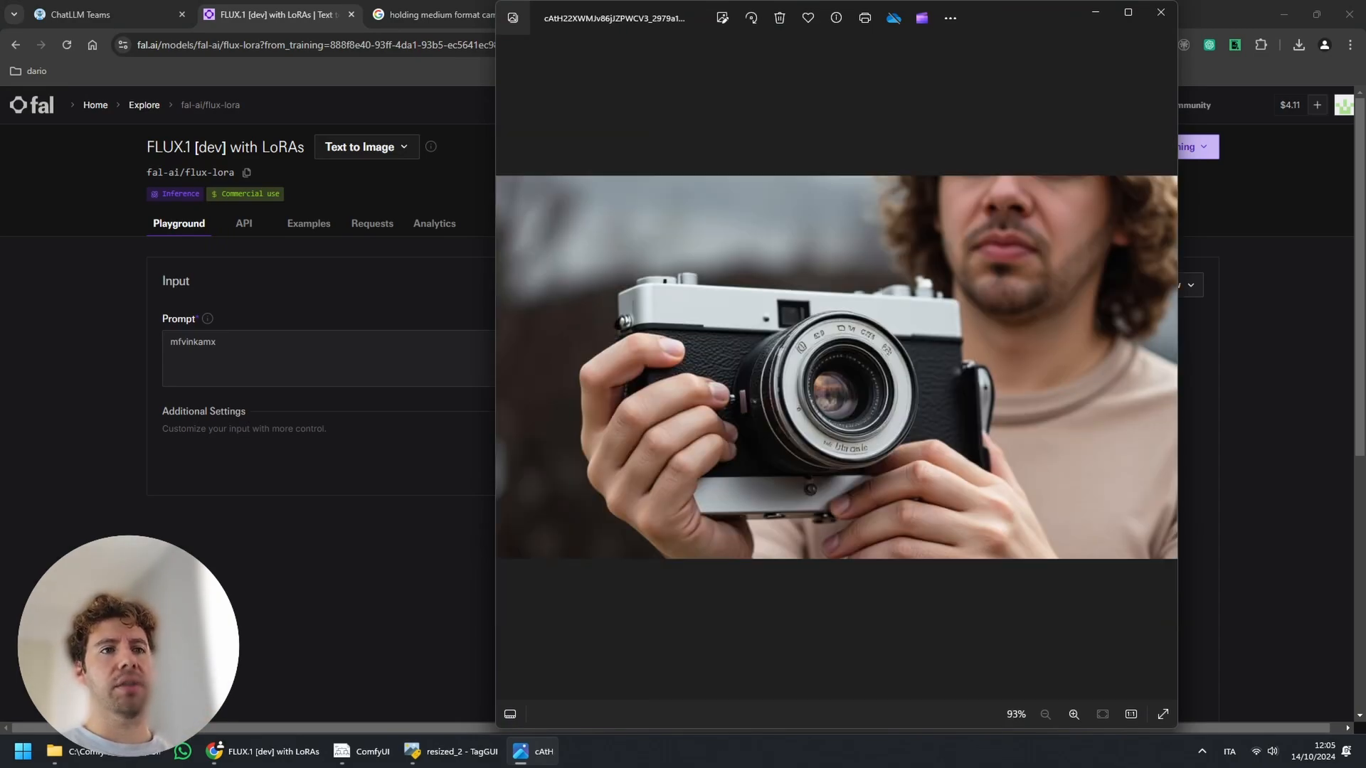
key(Left)
key(Right)
key(Right)
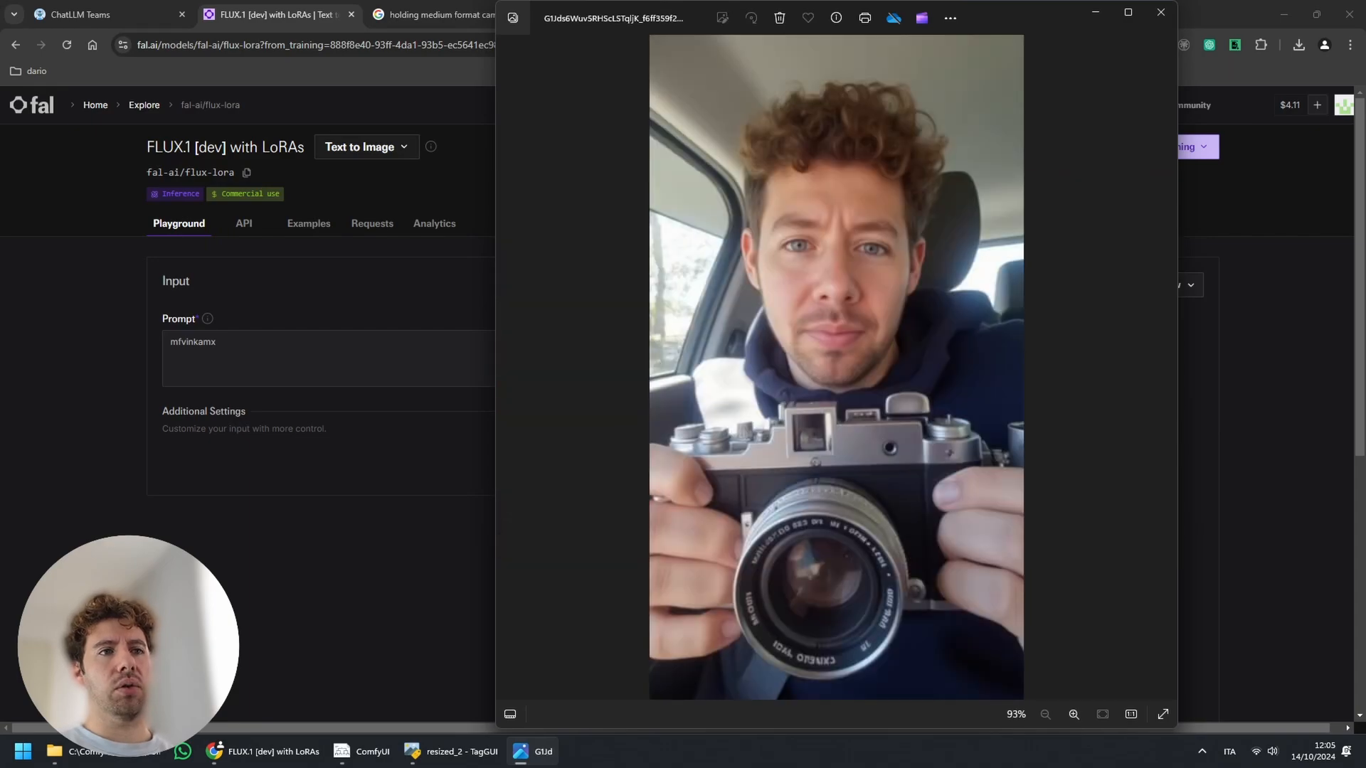
key(Right)
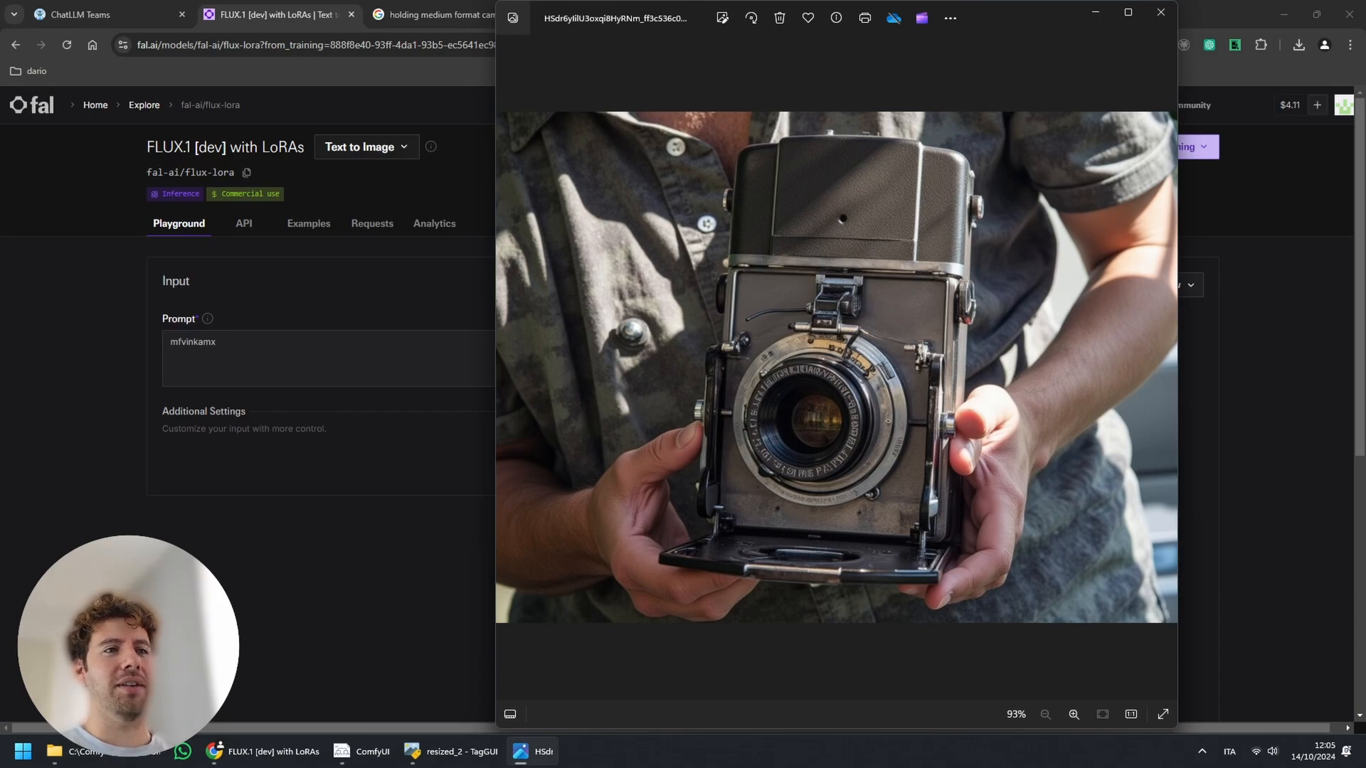
key(Right)
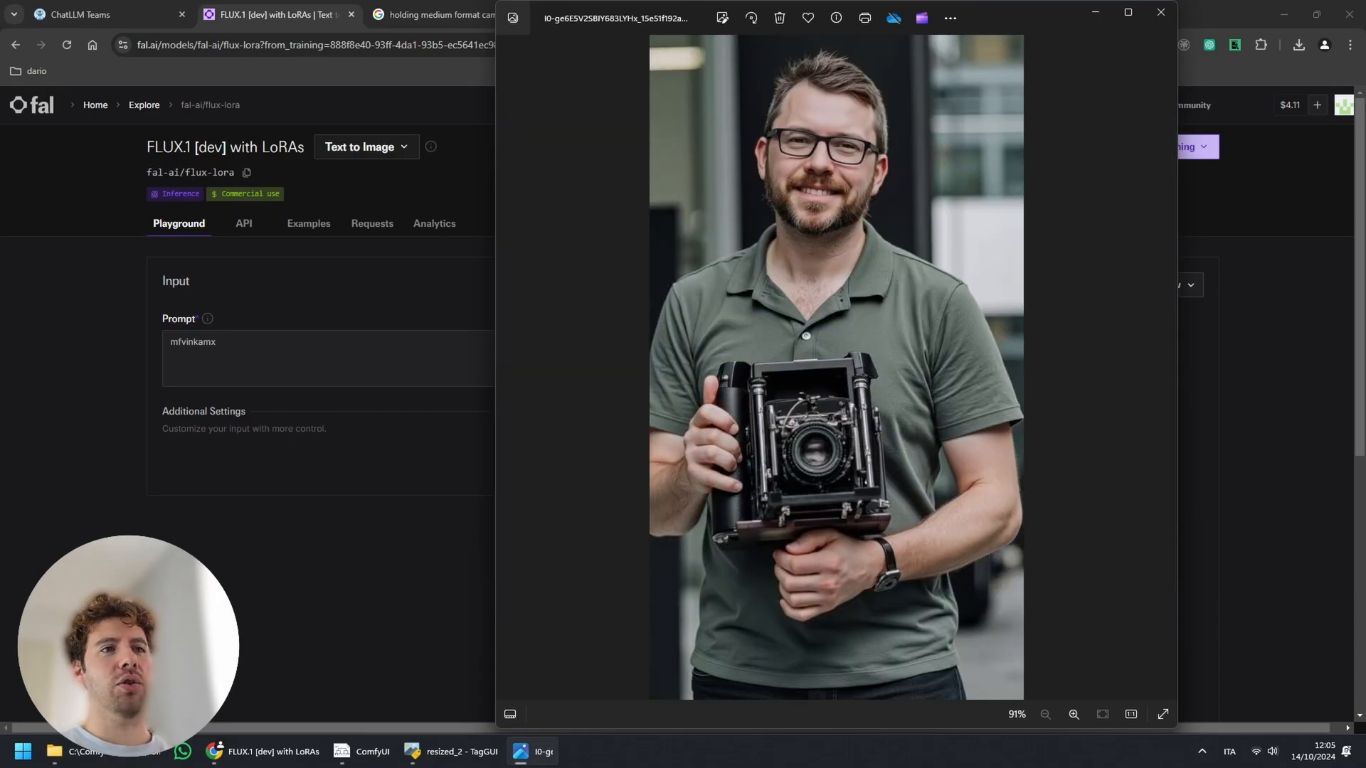
key(Right)
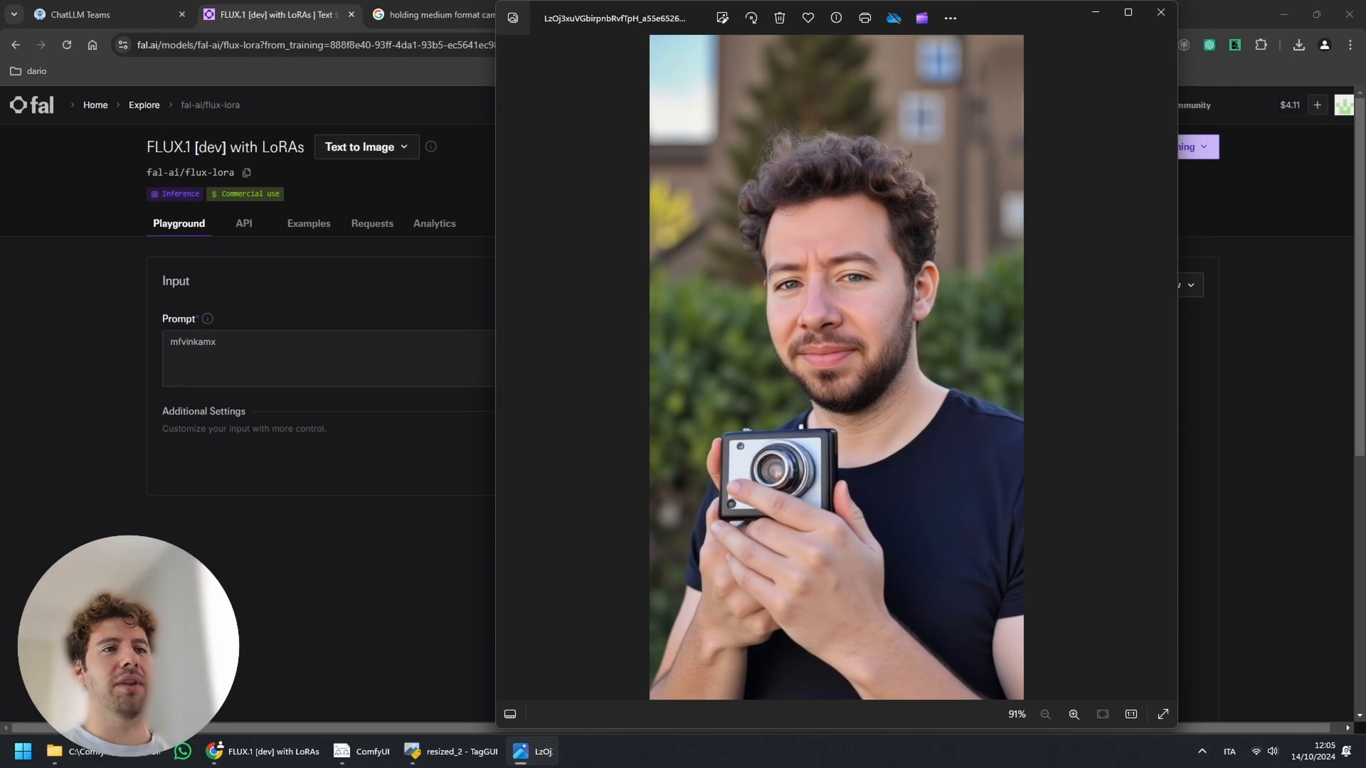
key(Right)
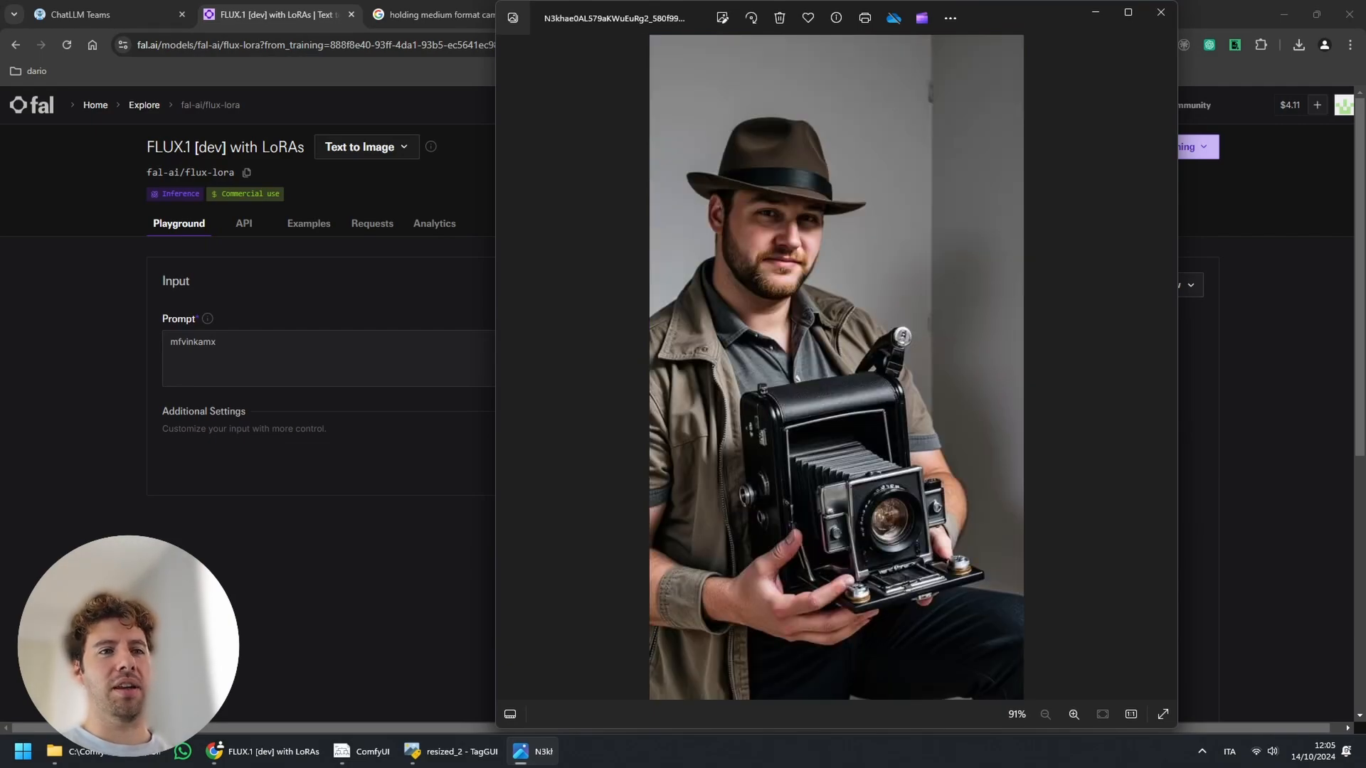
key(Right)
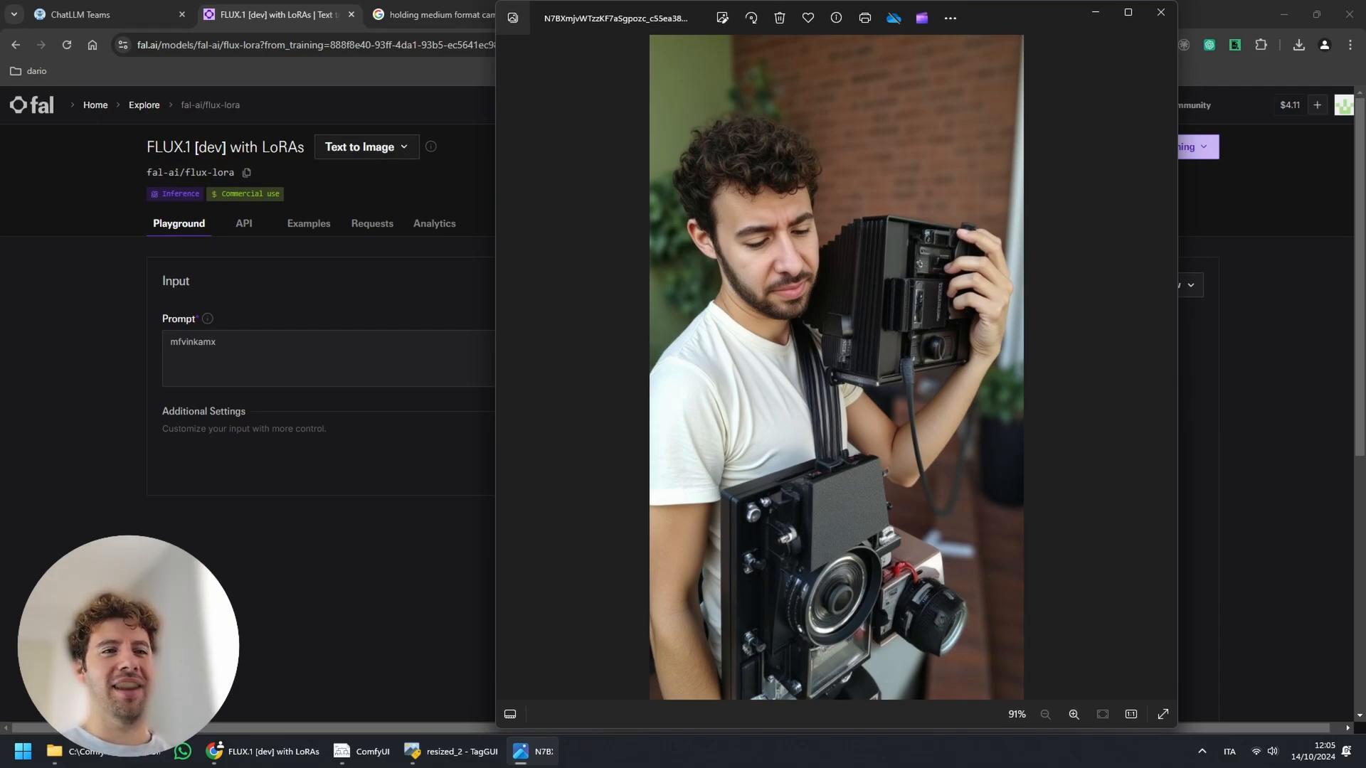
key(Right)
key(Right)
key(Right)
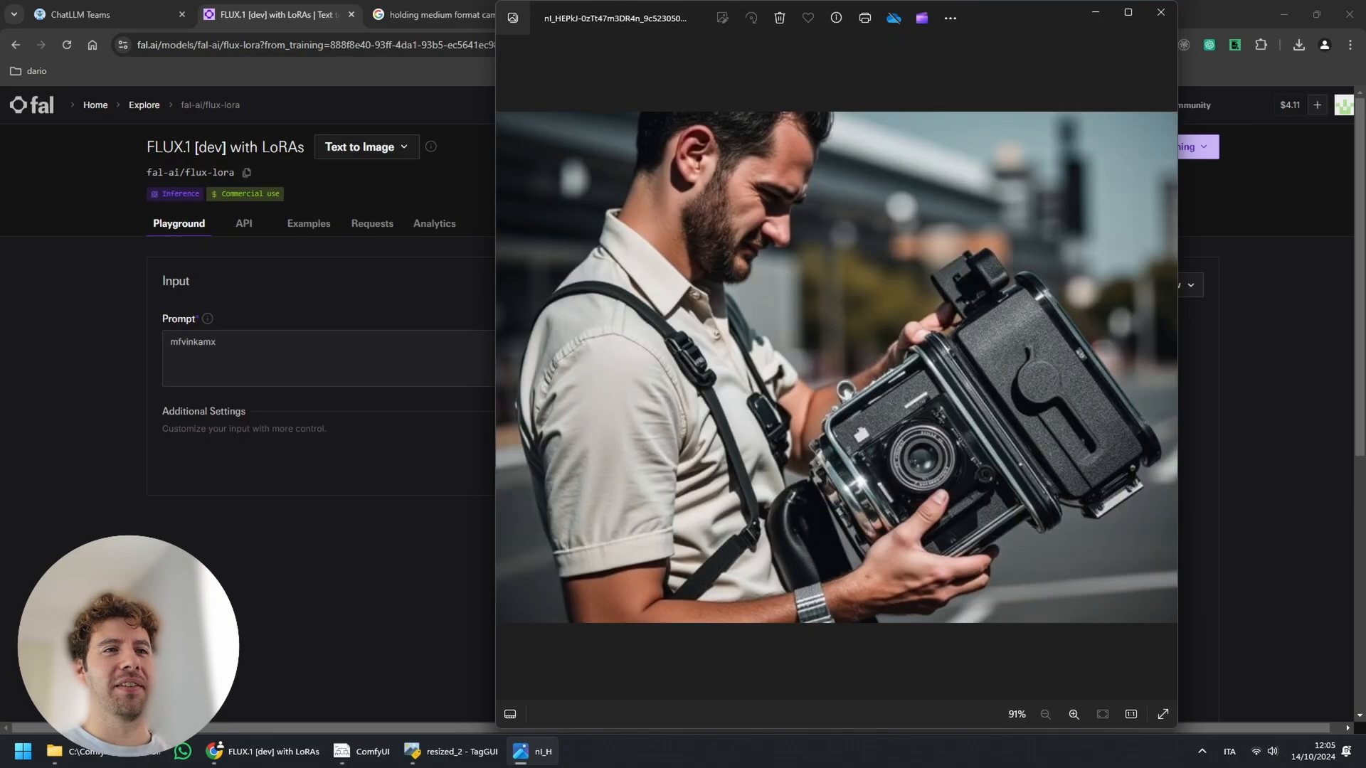
key(Right)
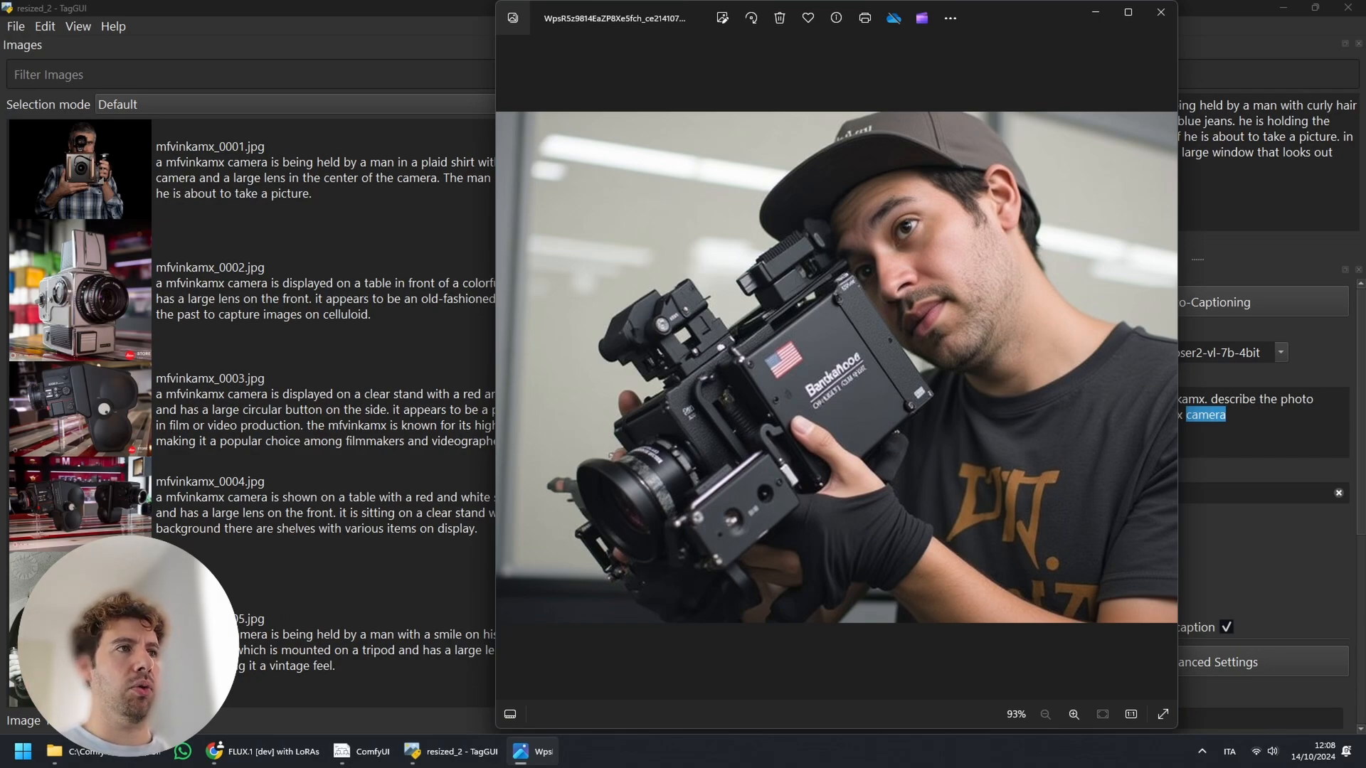
- Switch to the captioned resized_2 dataset in TagGUI, checking the fal FLUX.1 [dev] with LoRAs playground in between
key(alt+Tab)
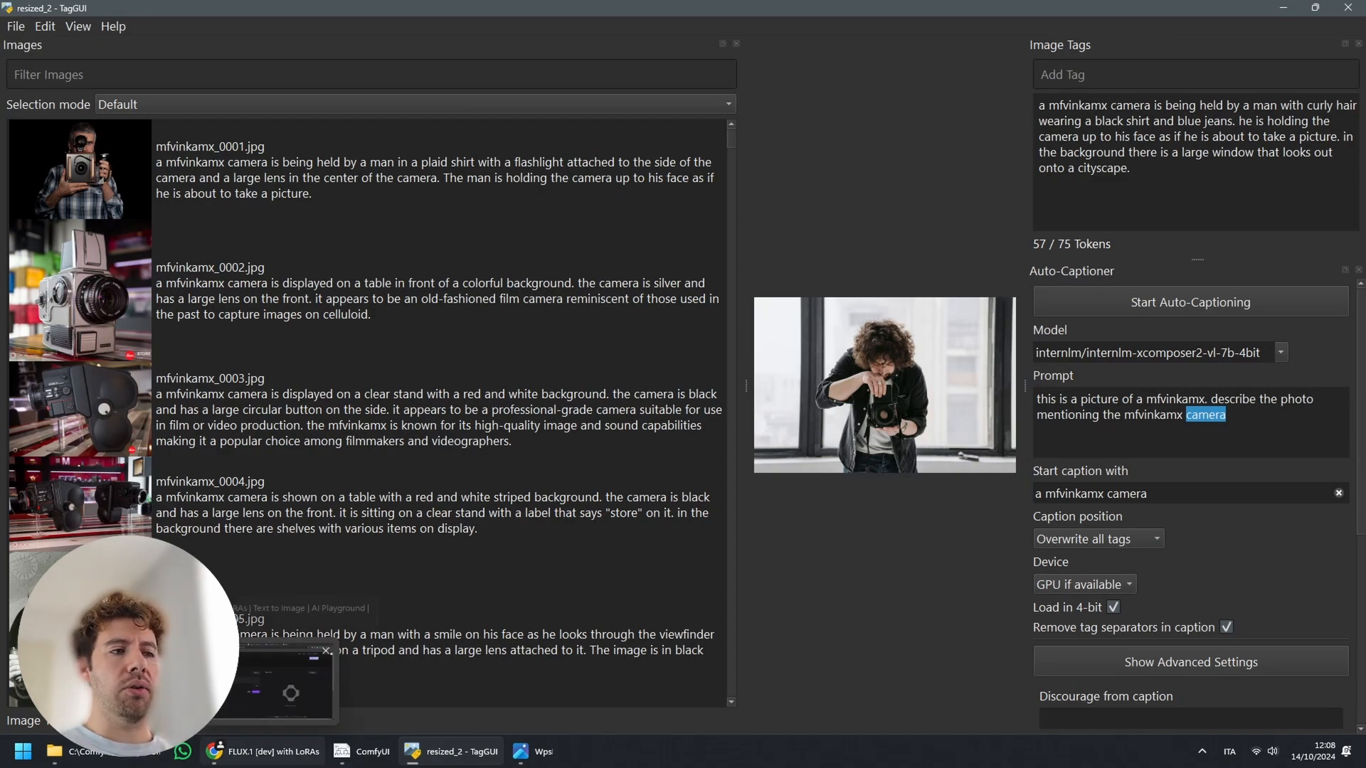
click(264, 751)
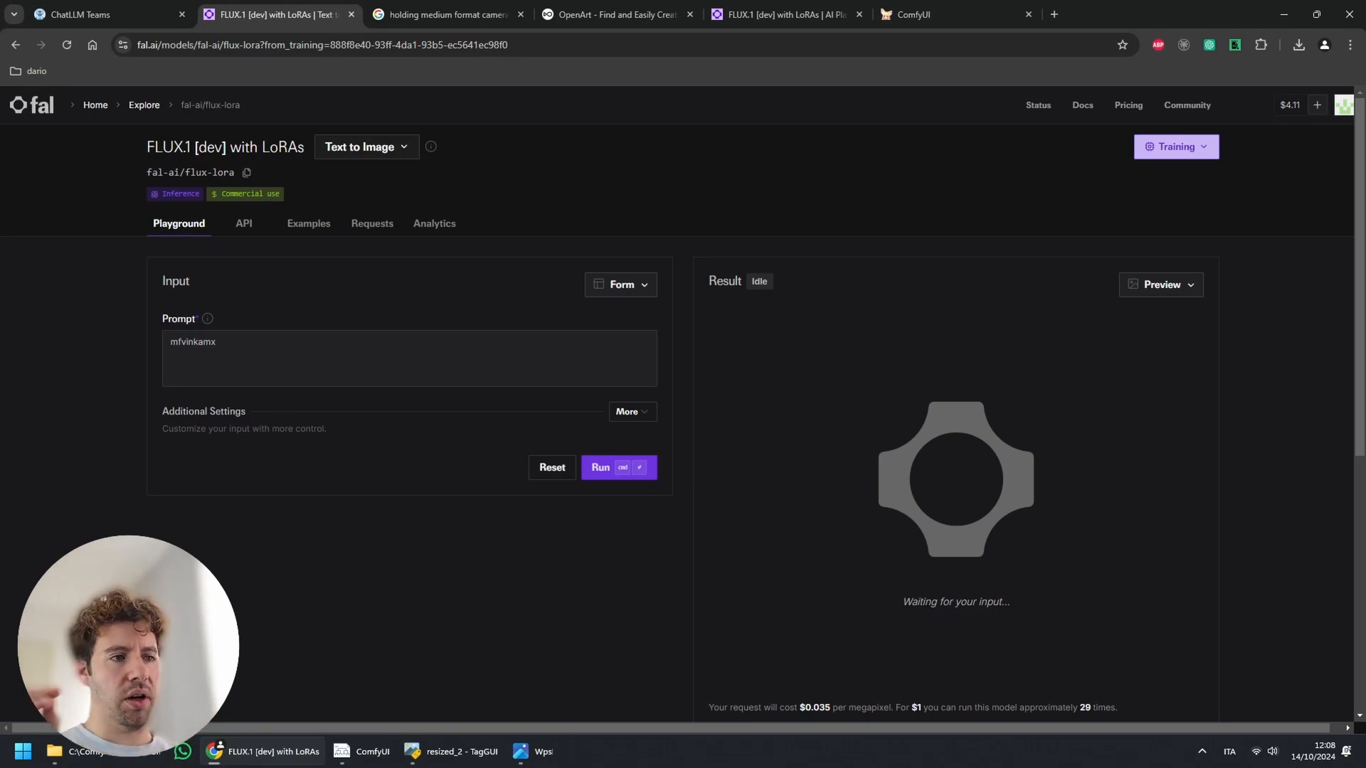
click(450, 752)
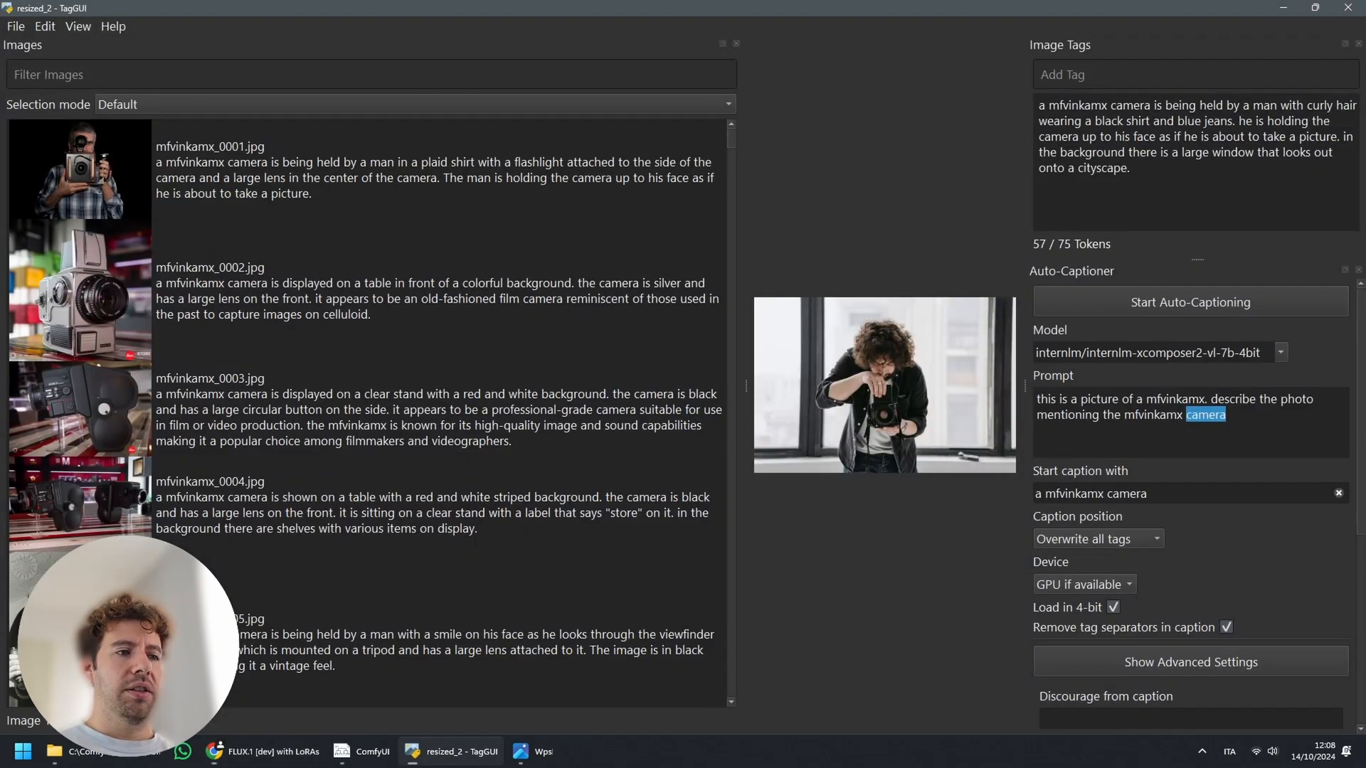